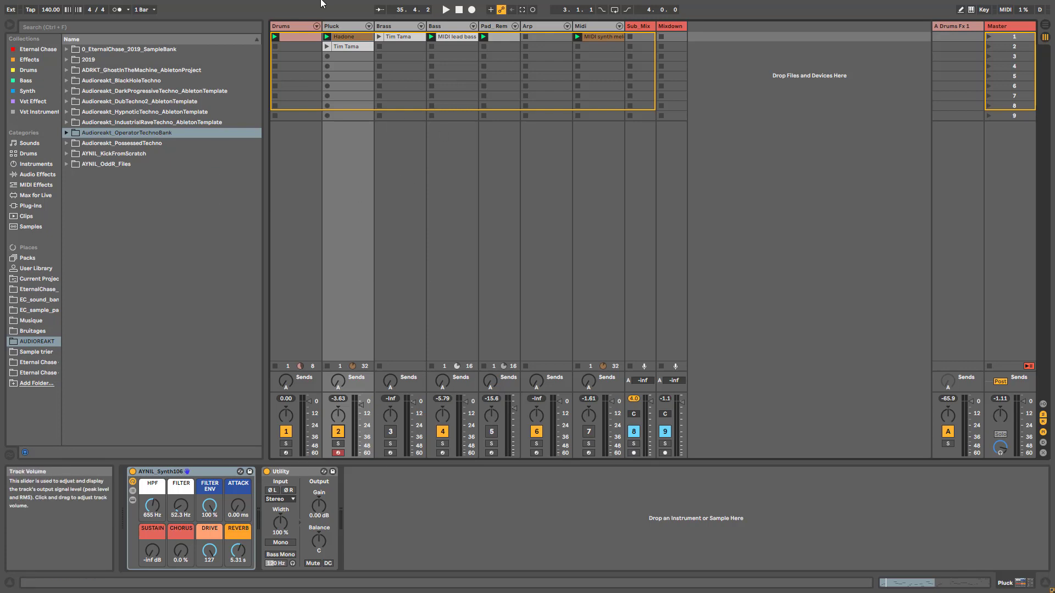
Play the session and solo the Pluck track briefly to listen to it on its own
key("space")
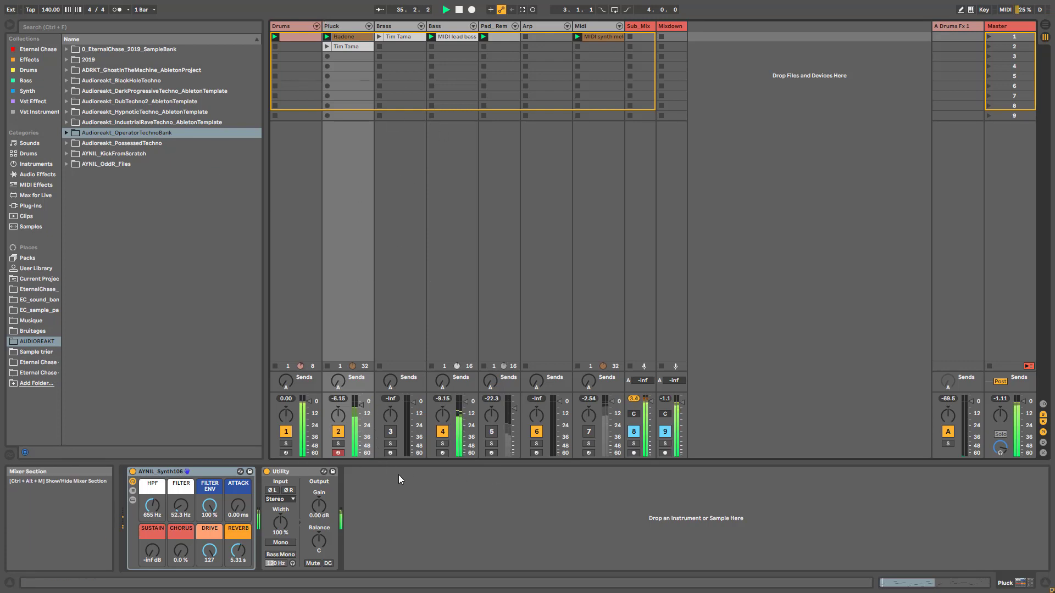
left_click(338, 444)
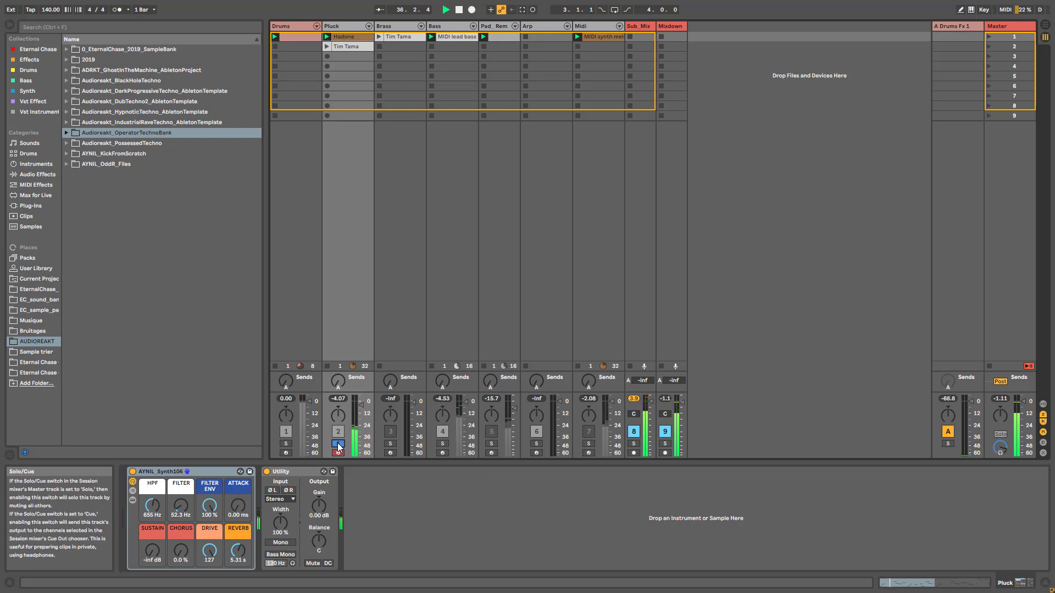
left_click(338, 444)
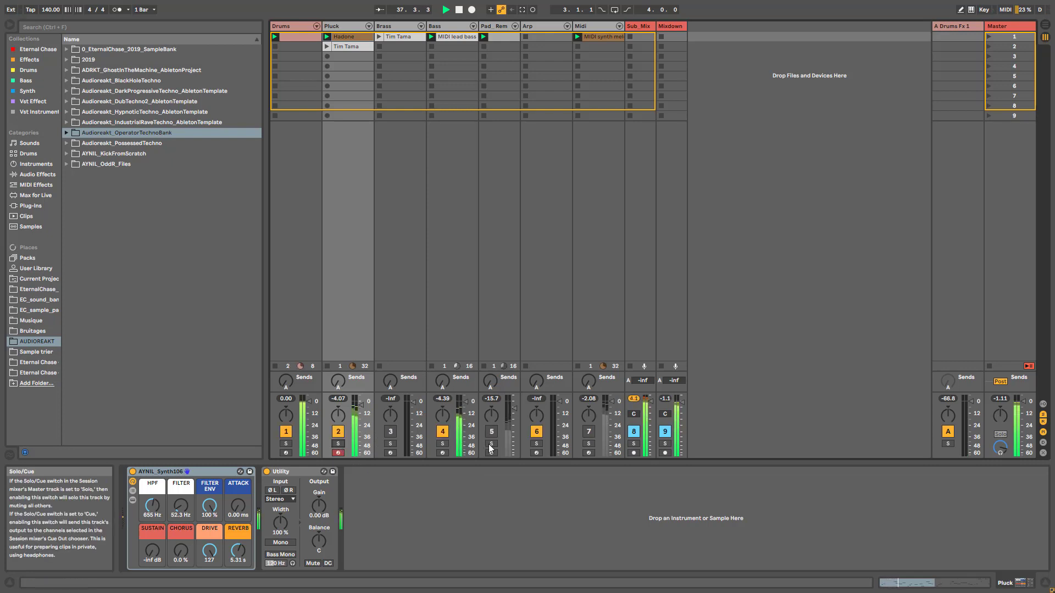
Mute the Bass and Arp tracks and leave the Pluck and Pad tracks active for playback
left_click(339, 433)
left_click(443, 432)
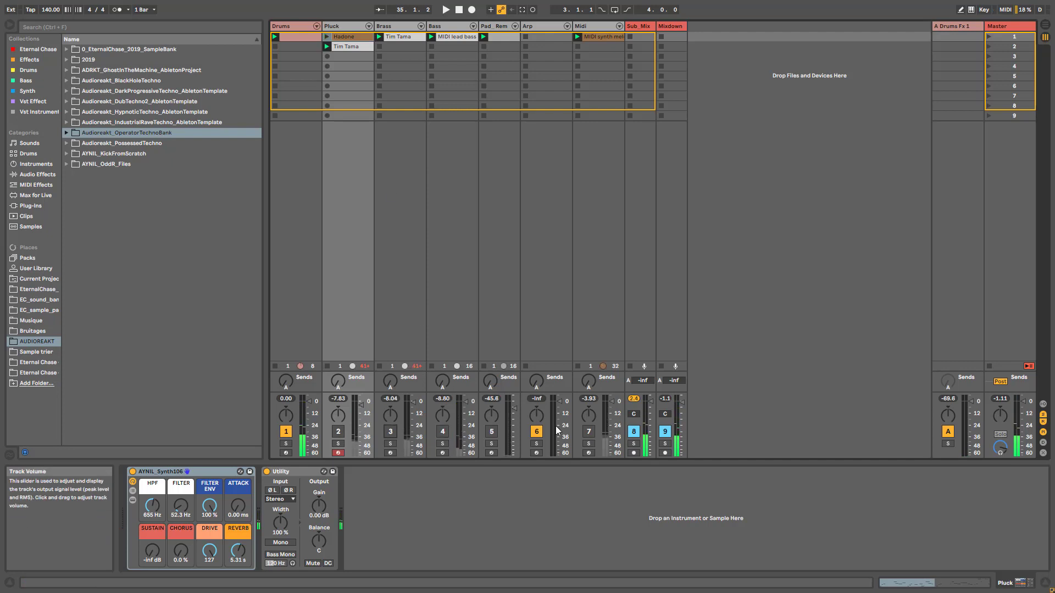
left_click(492, 432)
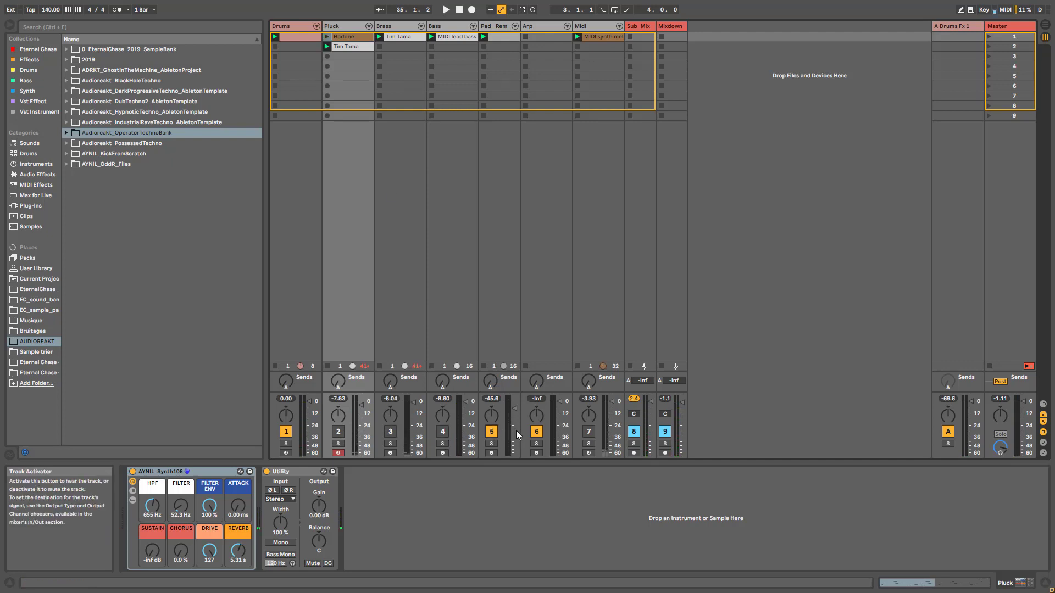
left_click(537, 432)
left_click(339, 432)
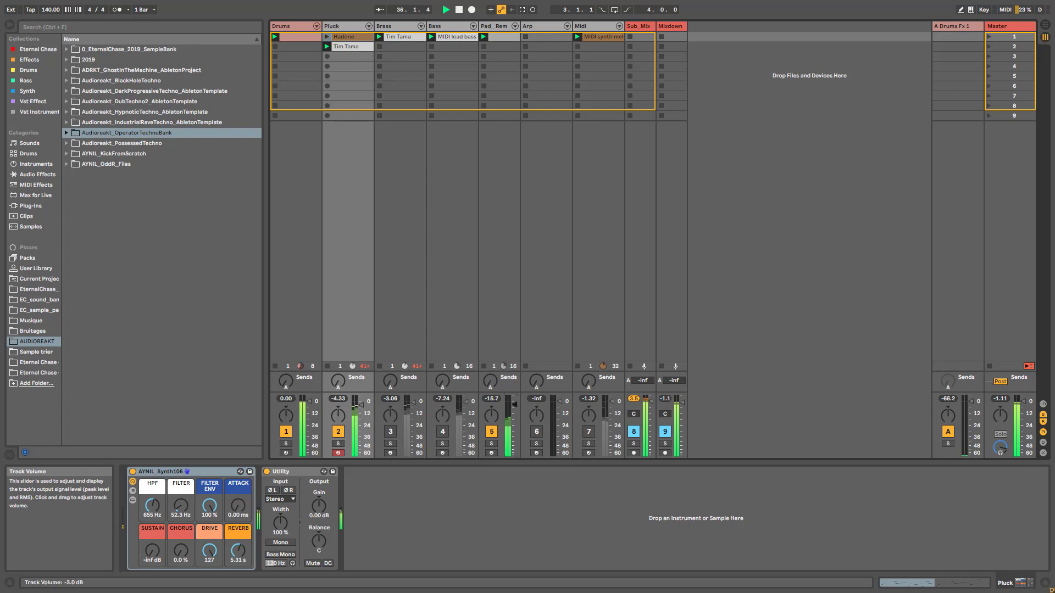
Lower the Pad track's volume and show the Arp track's devices
left_click_drag(514, 404, 515, 409)
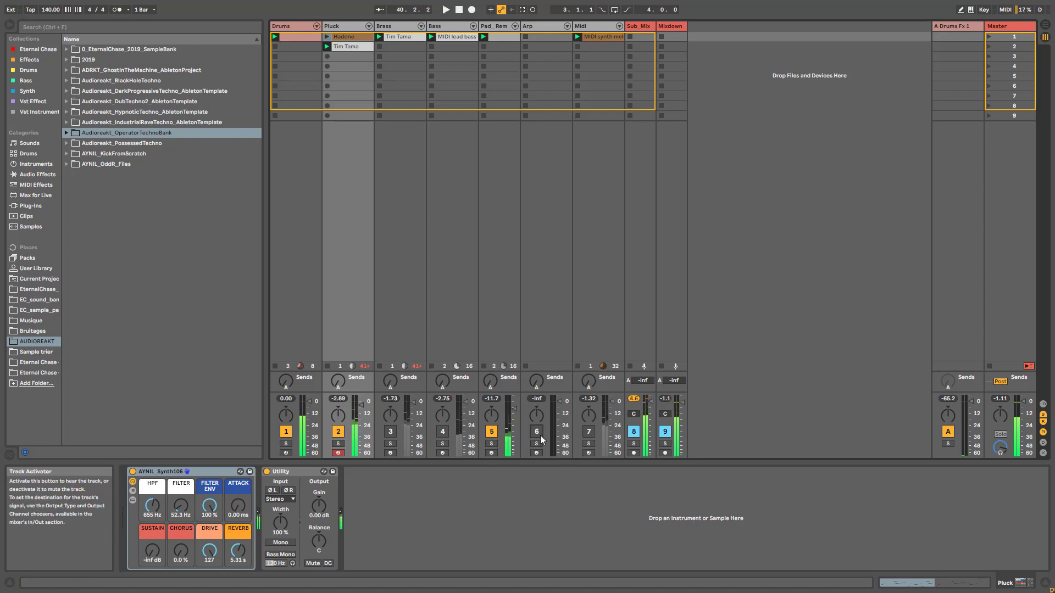
left_click(540, 36)
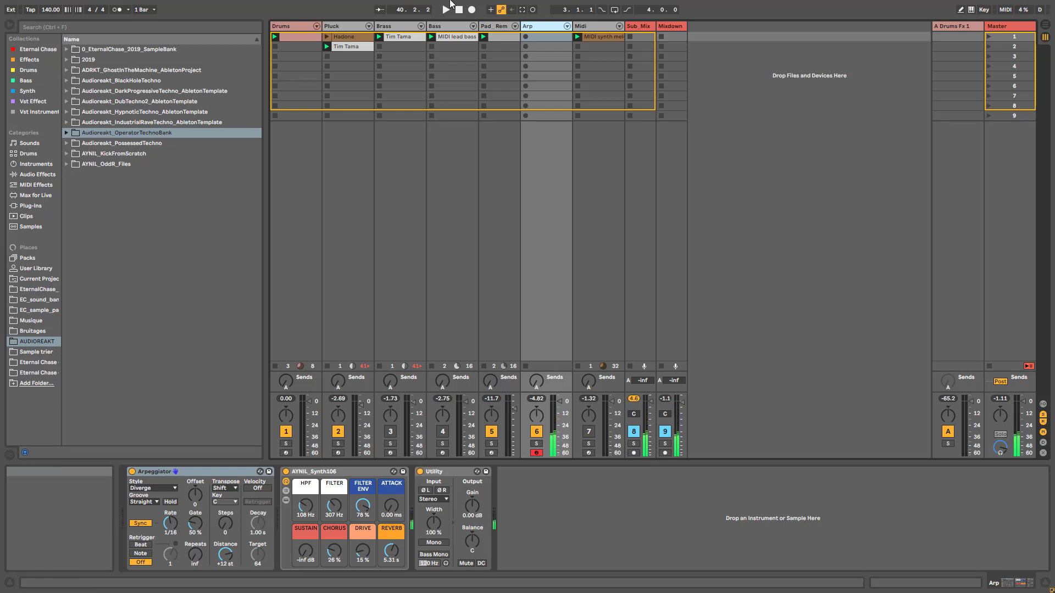
Insert a new MIDI track after the Pluck track and load the Analog instrument onto it
left_click(340, 27)
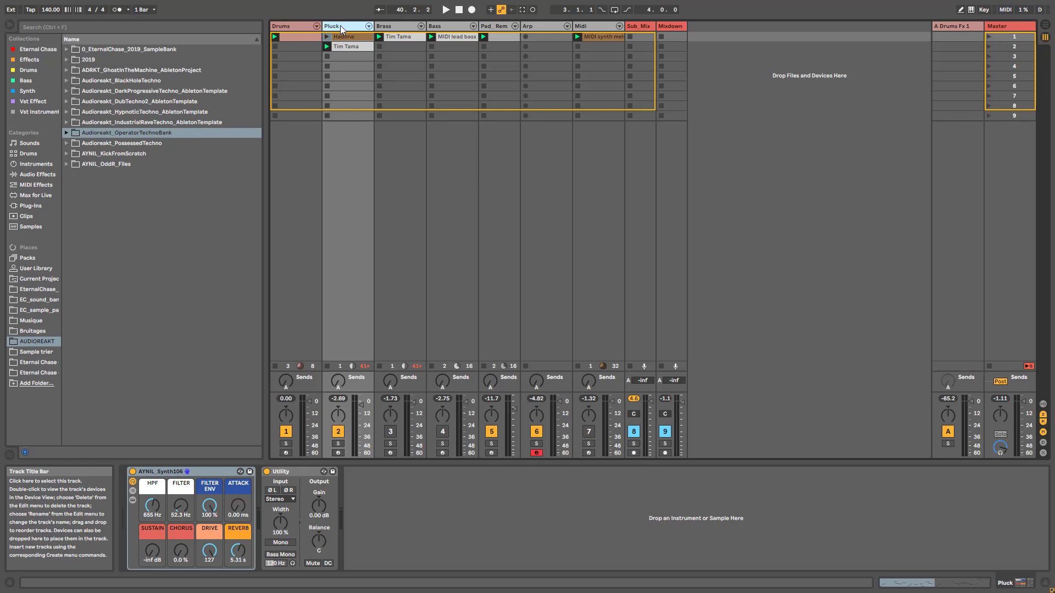
key("ctrl+shift+t")
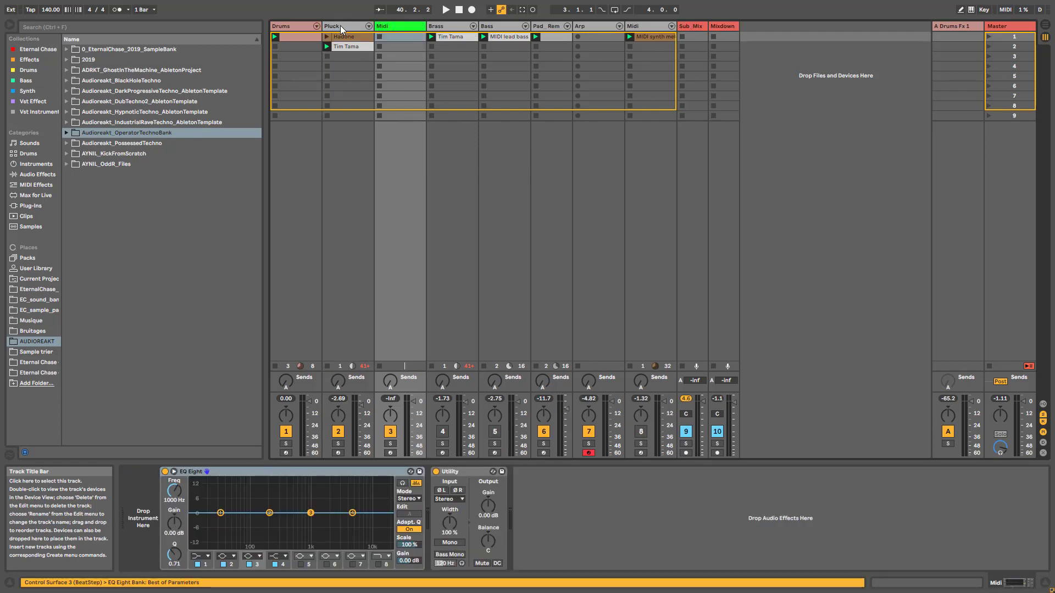
left_click(35, 167)
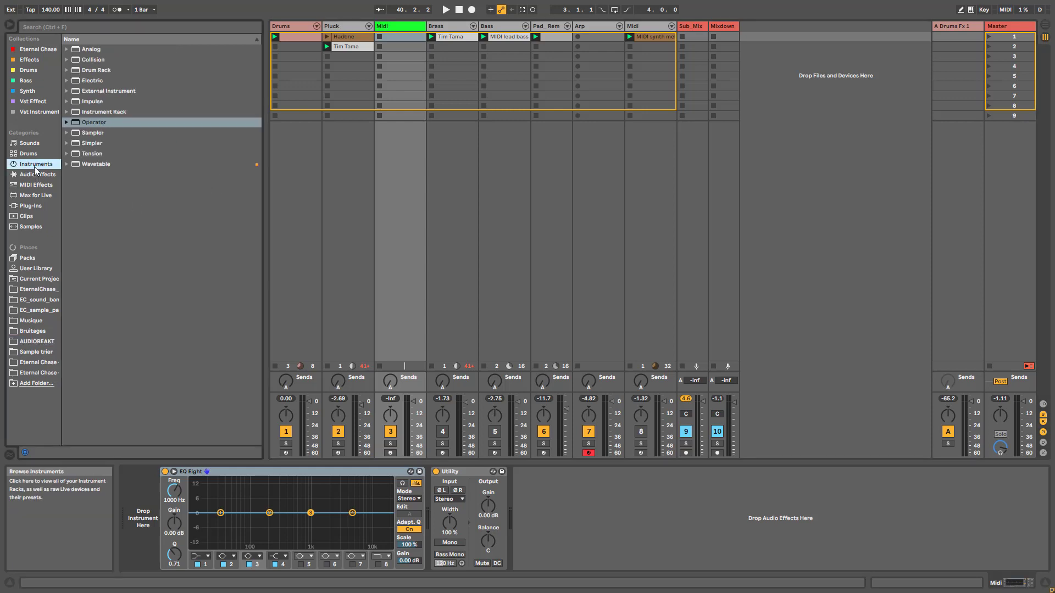
double_click(98, 51)
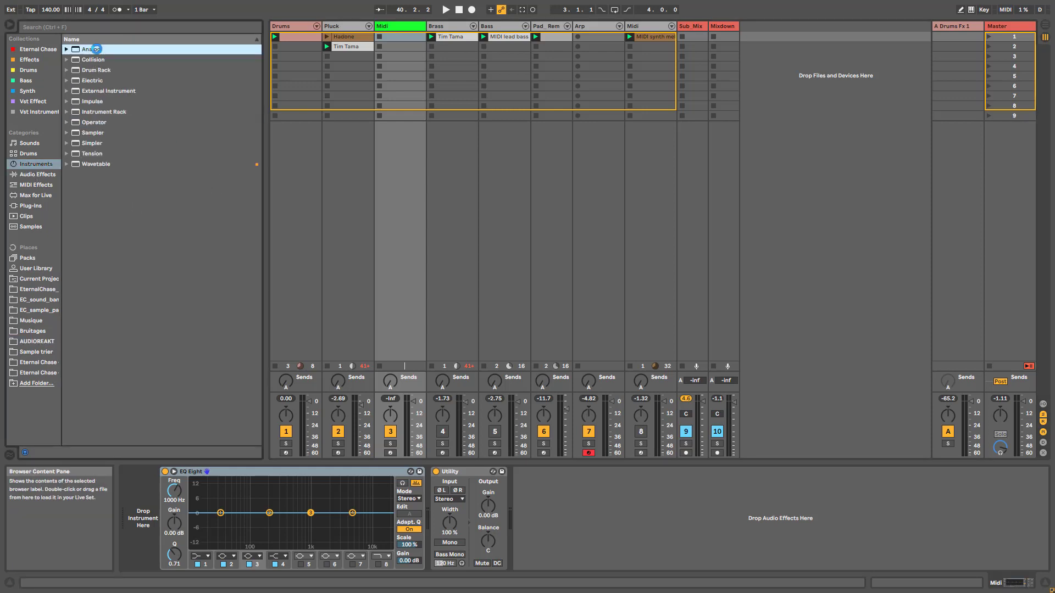
Turn off Oscillator 2 in Analog and arm the new MIDI track
left_click(42, 176)
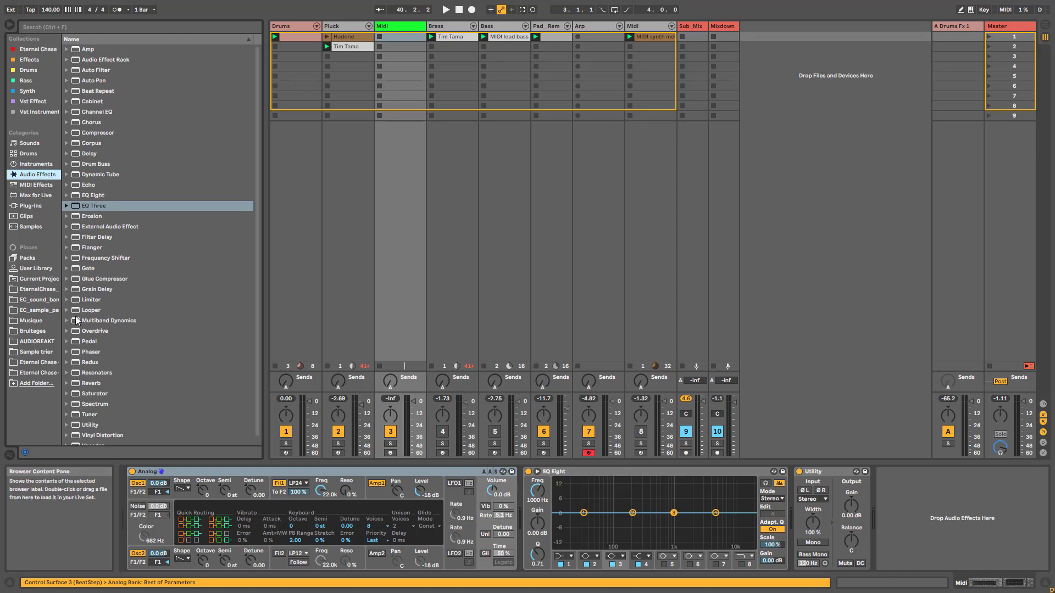
left_click(140, 558)
left_click(140, 558)
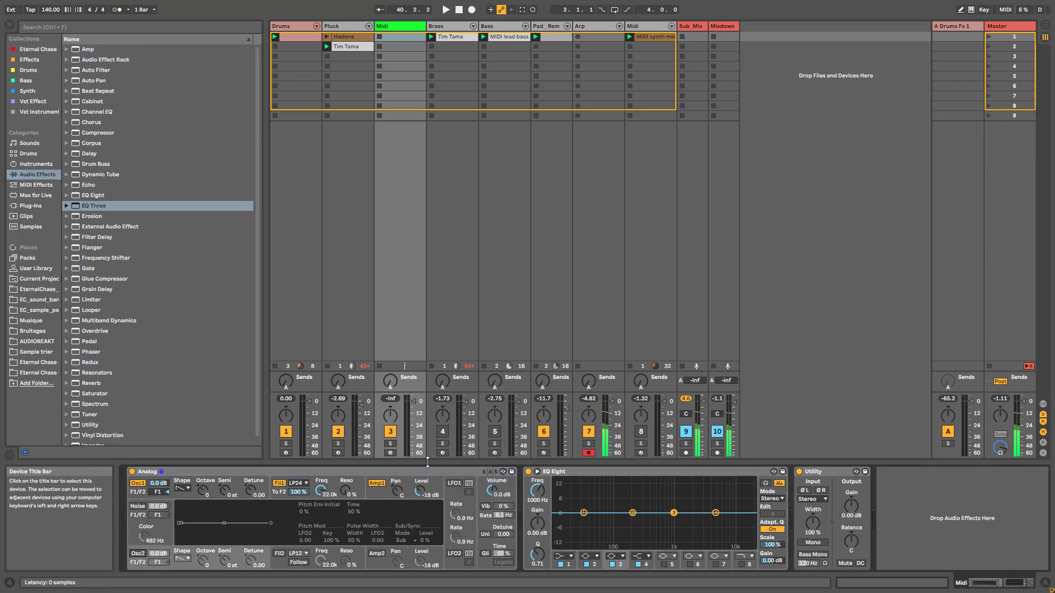
left_click(391, 453)
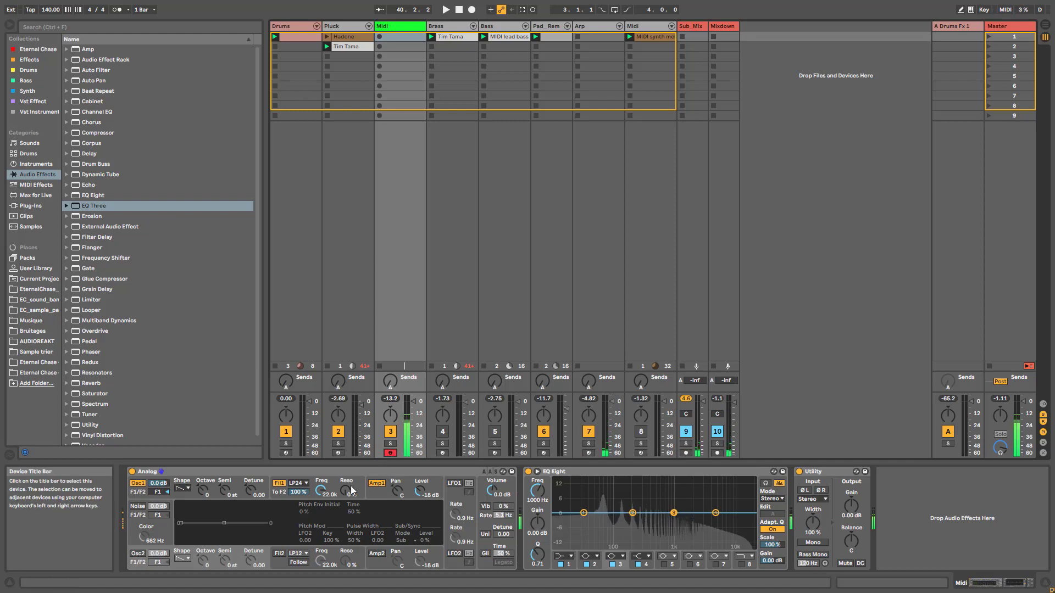
Add a Reverb between Analog and EQ Eight and set its Dry/Wet to 44%
left_click(66, 383)
left_click_drag(121, 378, 862, 476)
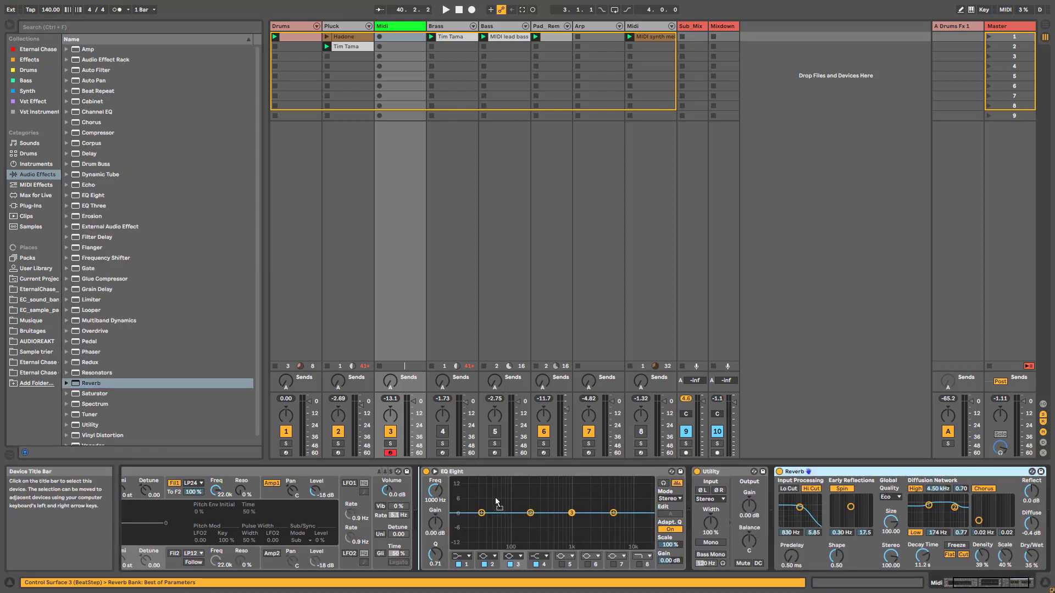
left_click_drag(795, 472, 495, 498)
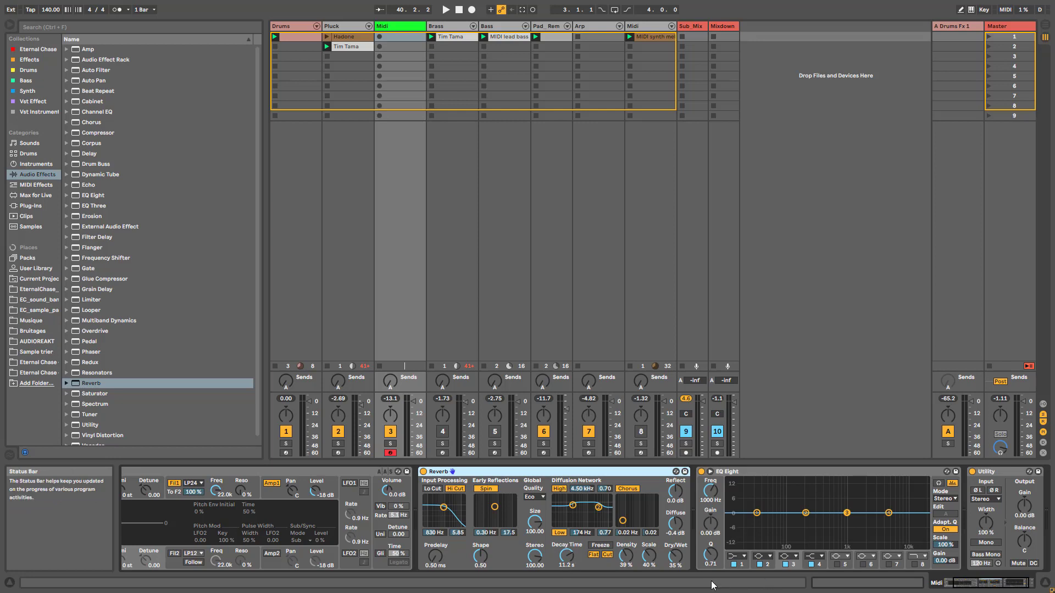
left_click_drag(678, 562, 678, 554)
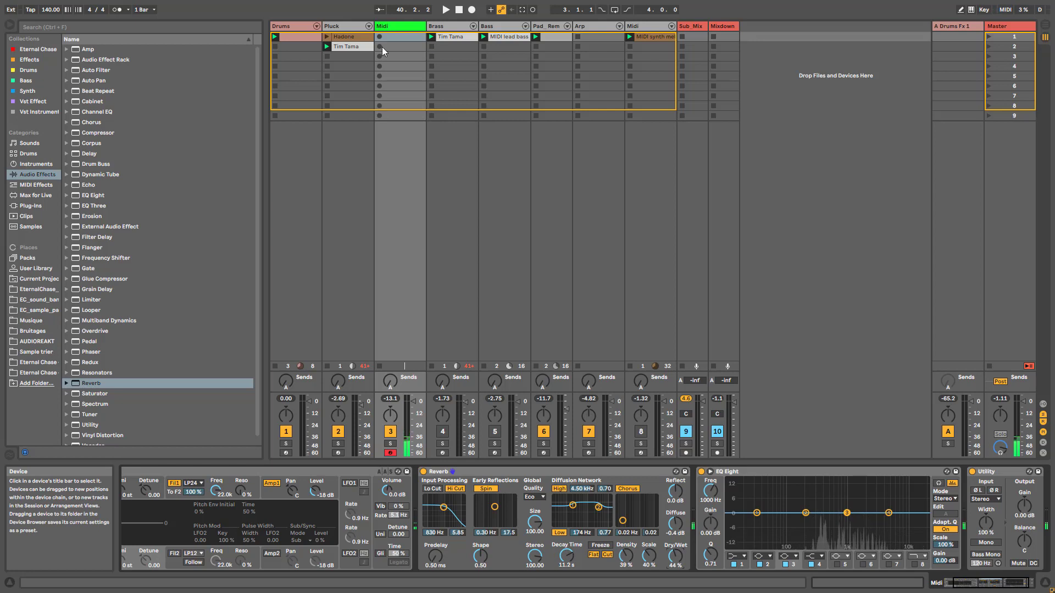
Copy the Hadone clip from the Pluck track into the new MIDI track's first slot and solo that track
left_click_drag(360, 37, 393, 40)
left_click(390, 444)
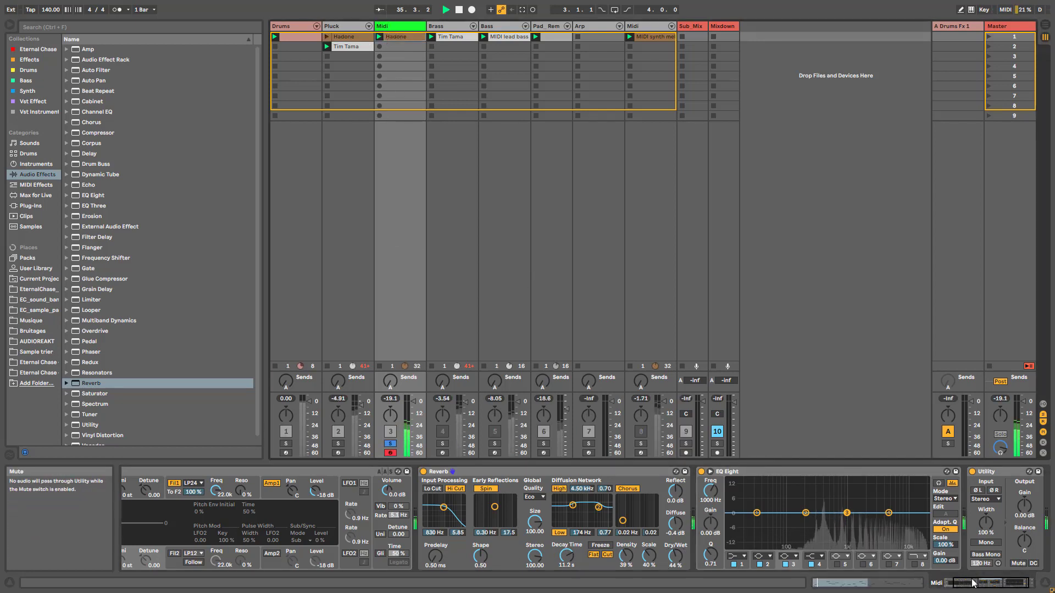
Set Analog's Filter 1 to a 290 Hz cutoff, 14% resonance and 6.50 envelope frequency modulation while listening to the clip
scroll(193, 511, "left", 3)
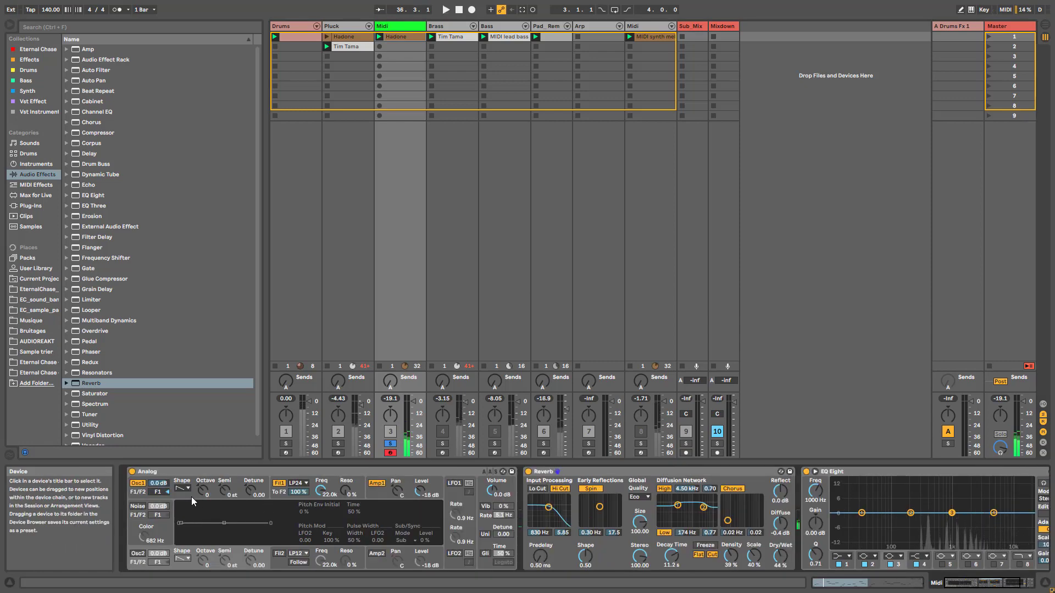
left_click(323, 494)
left_click_drag(322, 497, 323, 553)
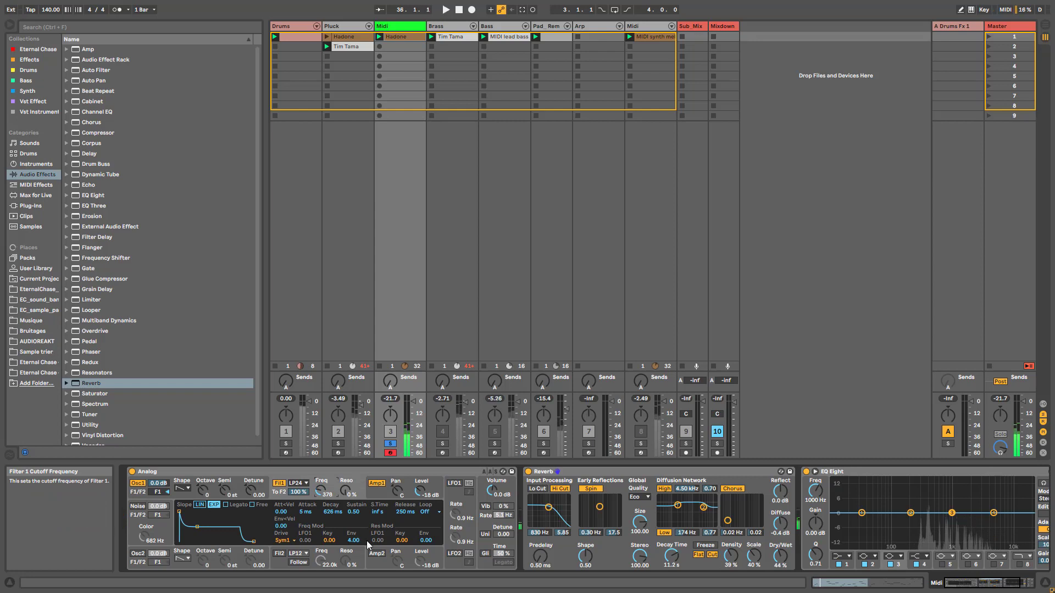
key("space")
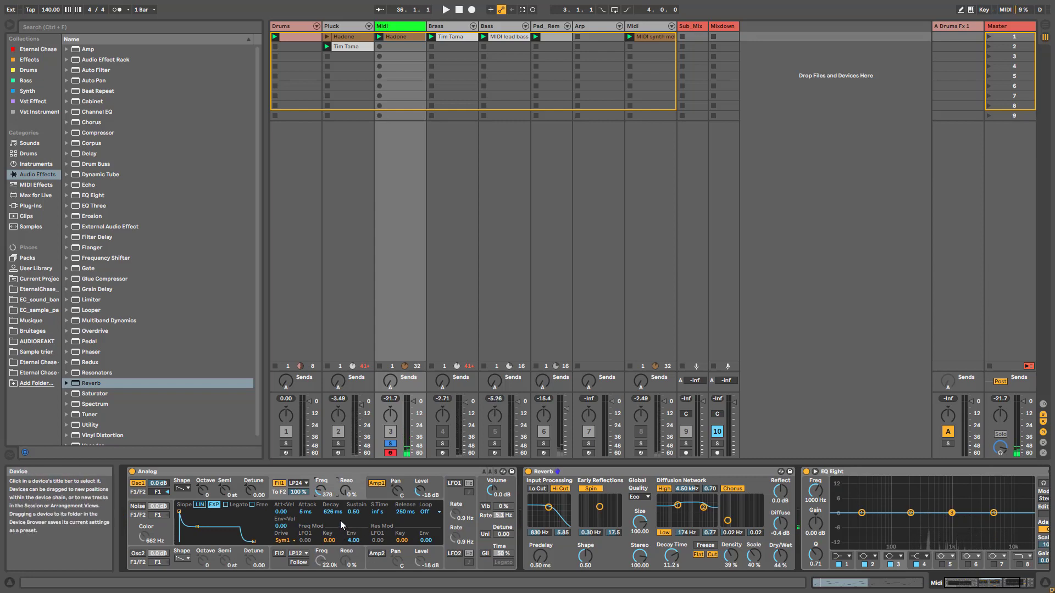
key("space")
left_click_drag(323, 492, 323, 487)
left_click(360, 536)
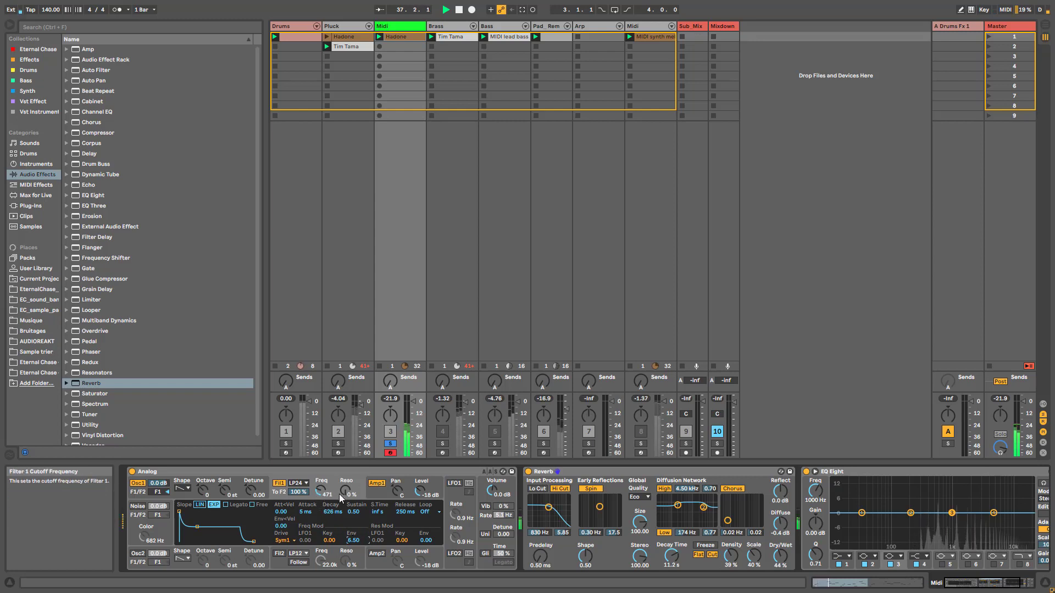
left_click_drag(316, 493, 346, 484)
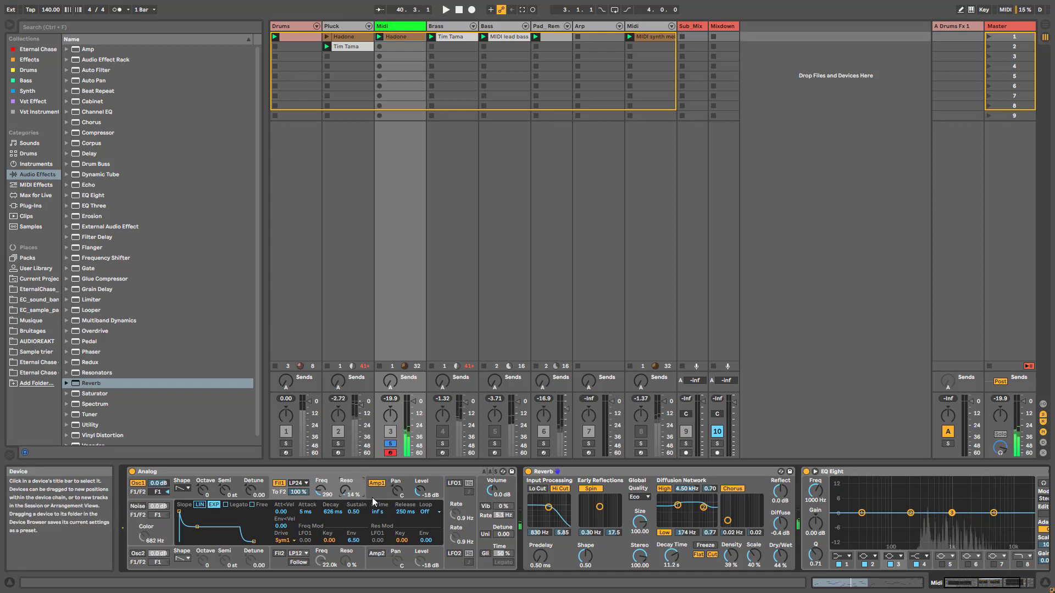
Turn on unison in Analog and start playback to hear it
left_click(485, 535)
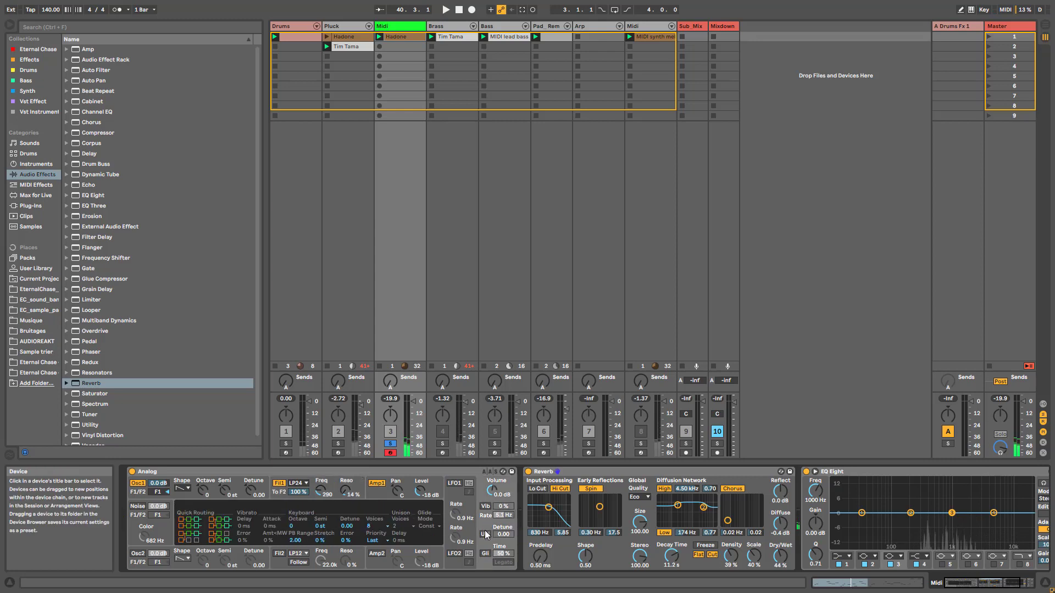
left_click(486, 536)
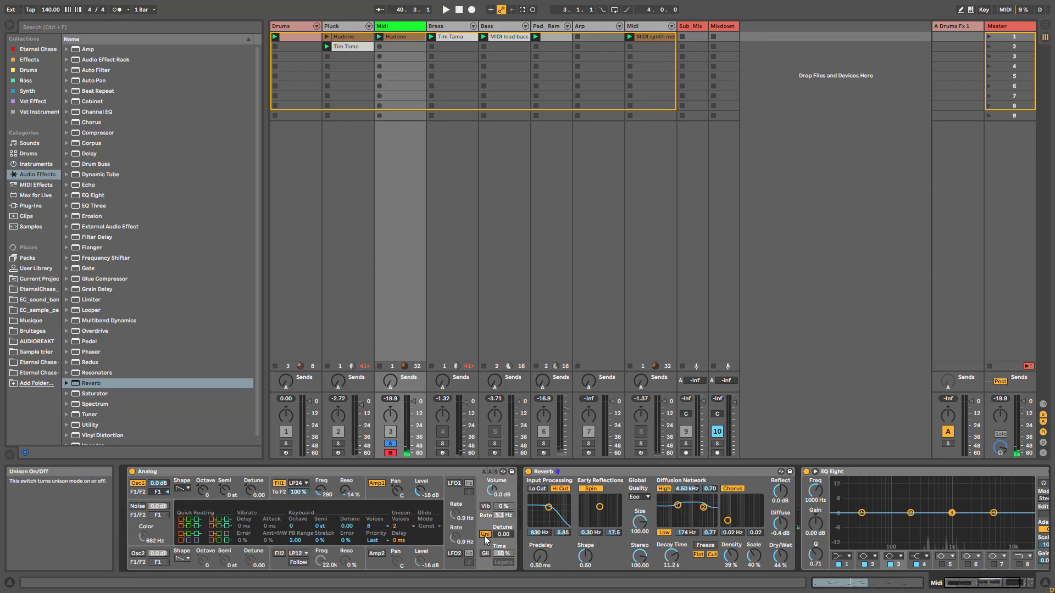
left_click(486, 536)
left_click(485, 535)
key("space")
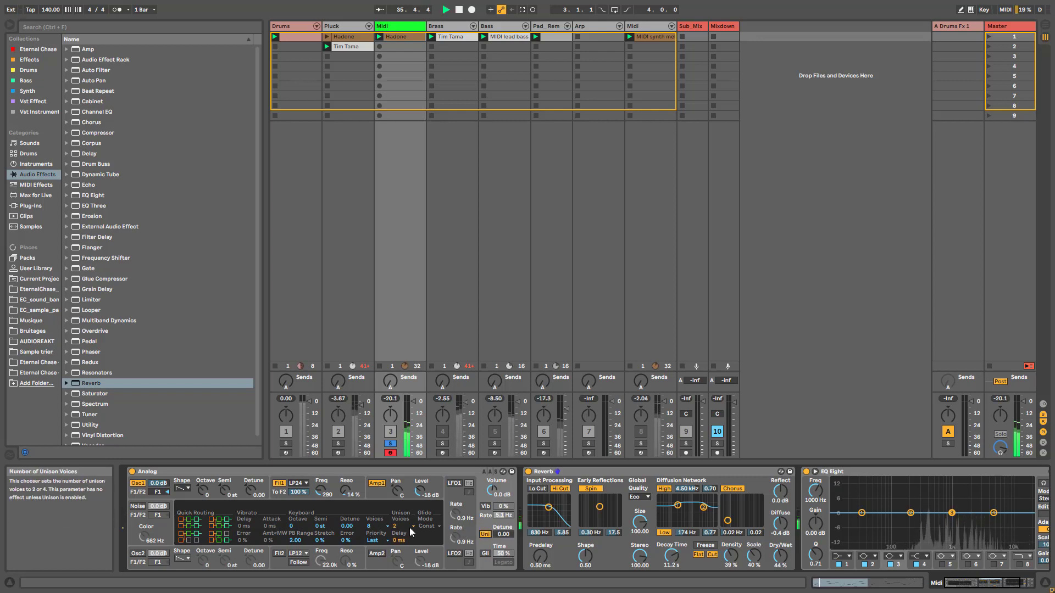
Set Analog's unison to 4 voices and raise its detune amount while listening
left_click_drag(410, 528, 403, 540)
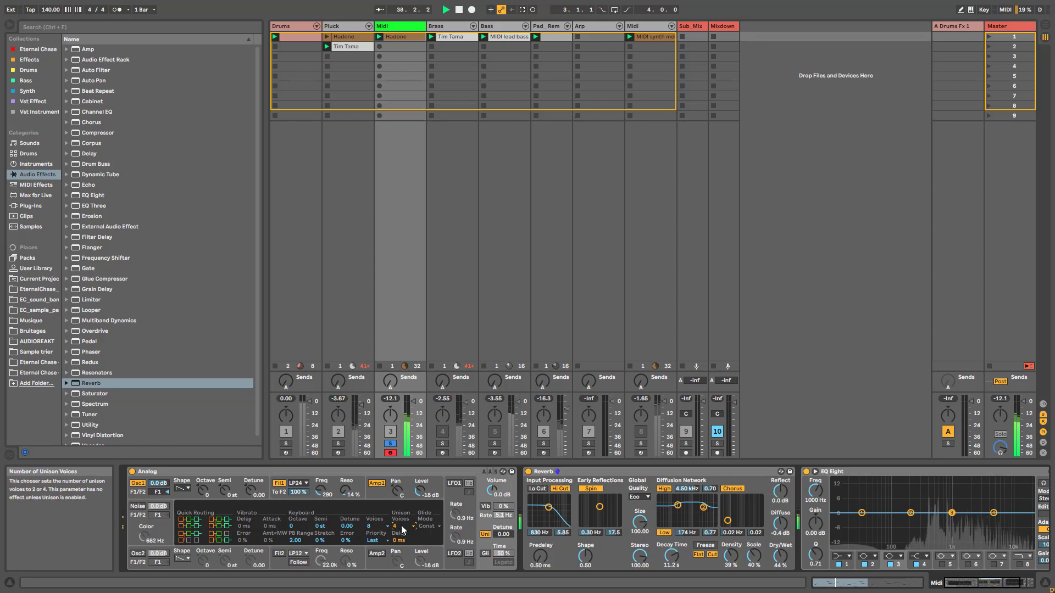
left_click_drag(511, 534, 510, 520)
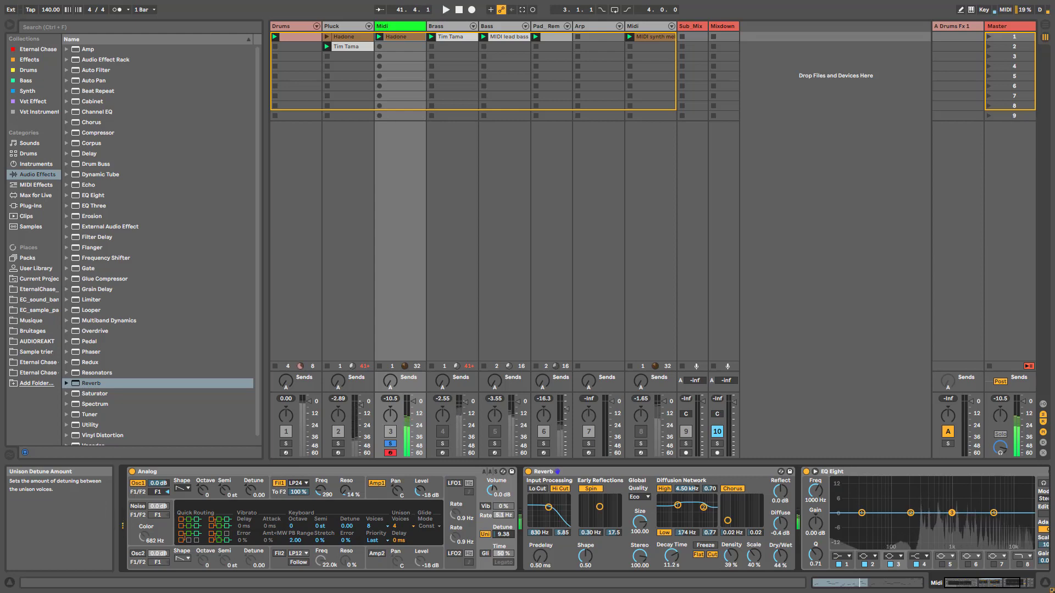
left_click_drag(511, 519, 511, 503)
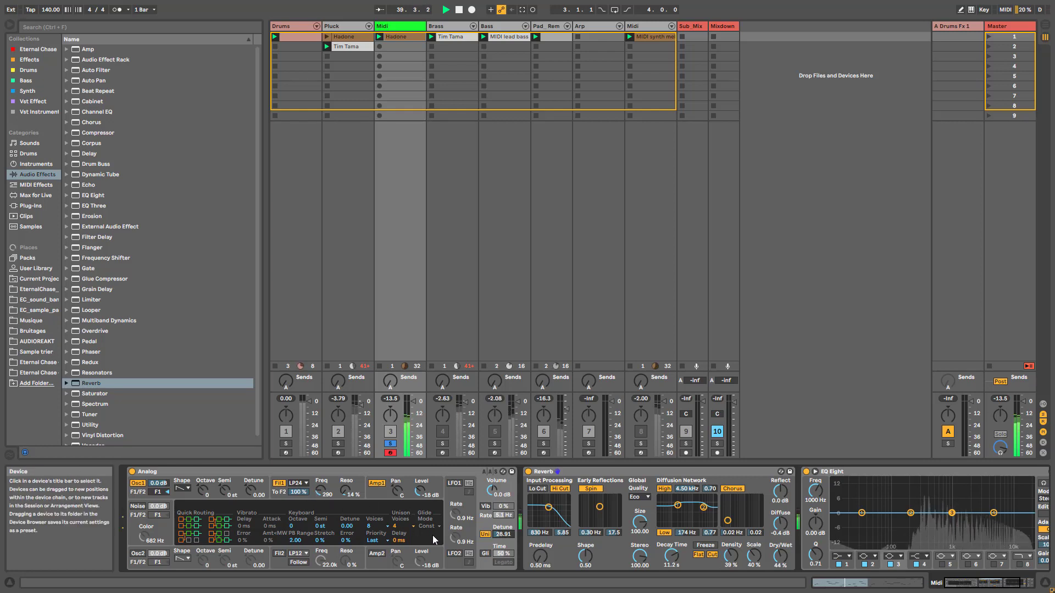
Review the envelope settings of Analog's Filter 1 and Amp 1
left_click(329, 492)
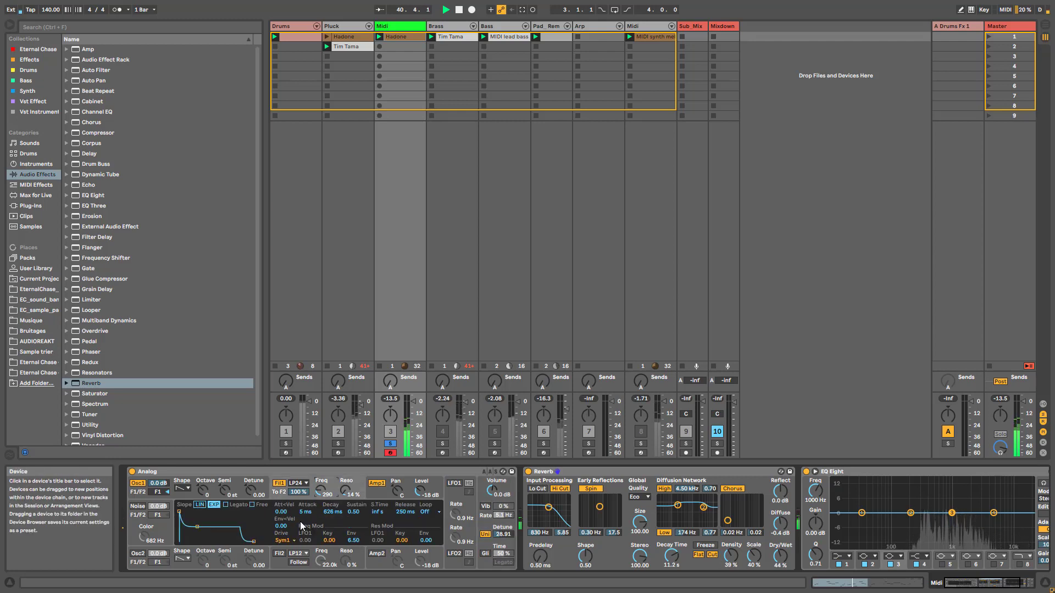
left_click(383, 496)
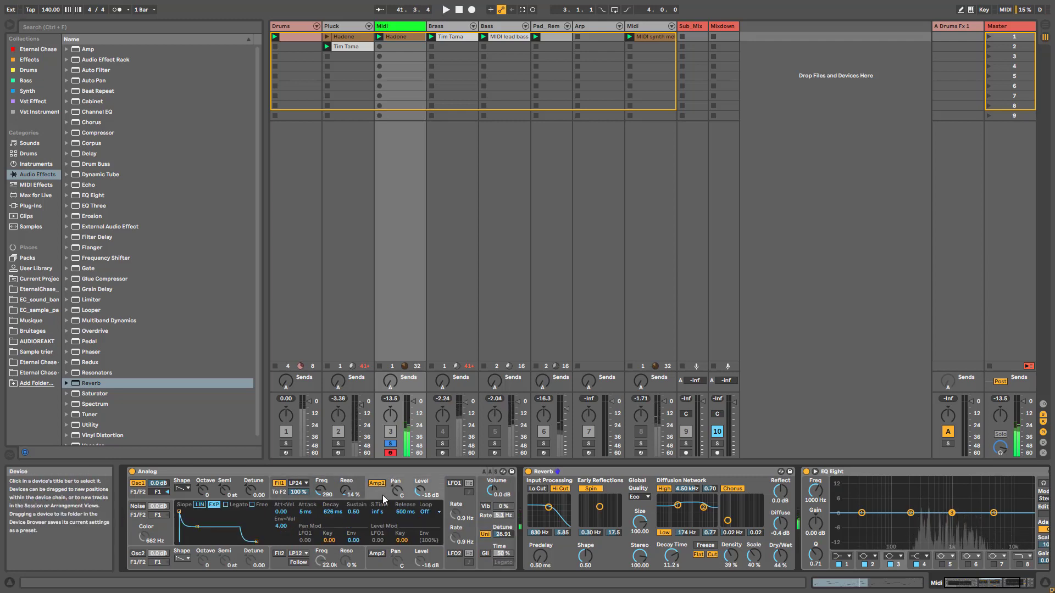
Solo and play the MIDI track holding the ADRKT_OTB_Synth_Ahdone2 rack to hear the Operator version of the synth
left_click(394, 26)
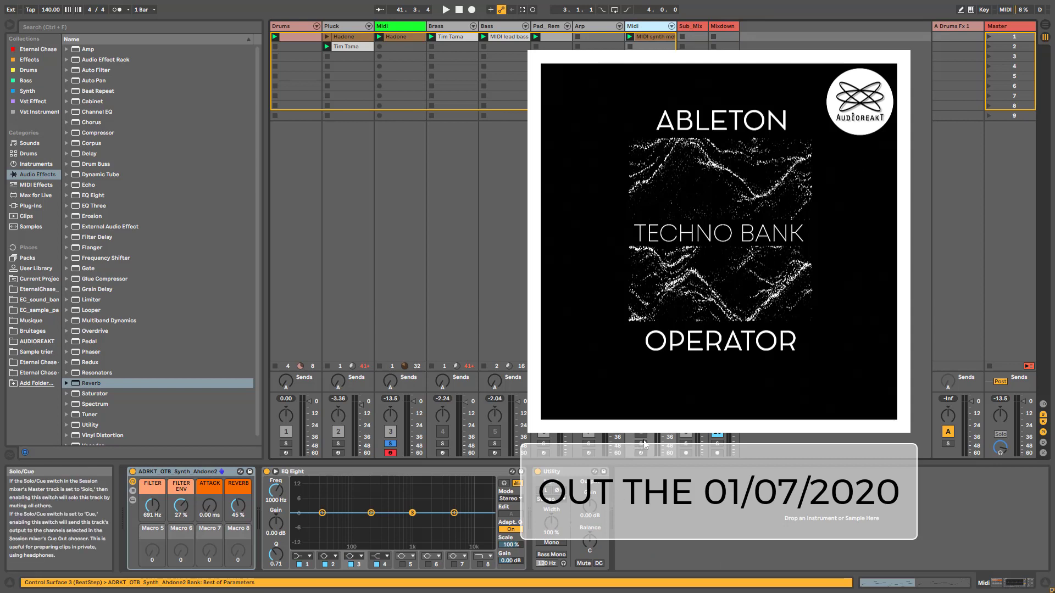
key("space")
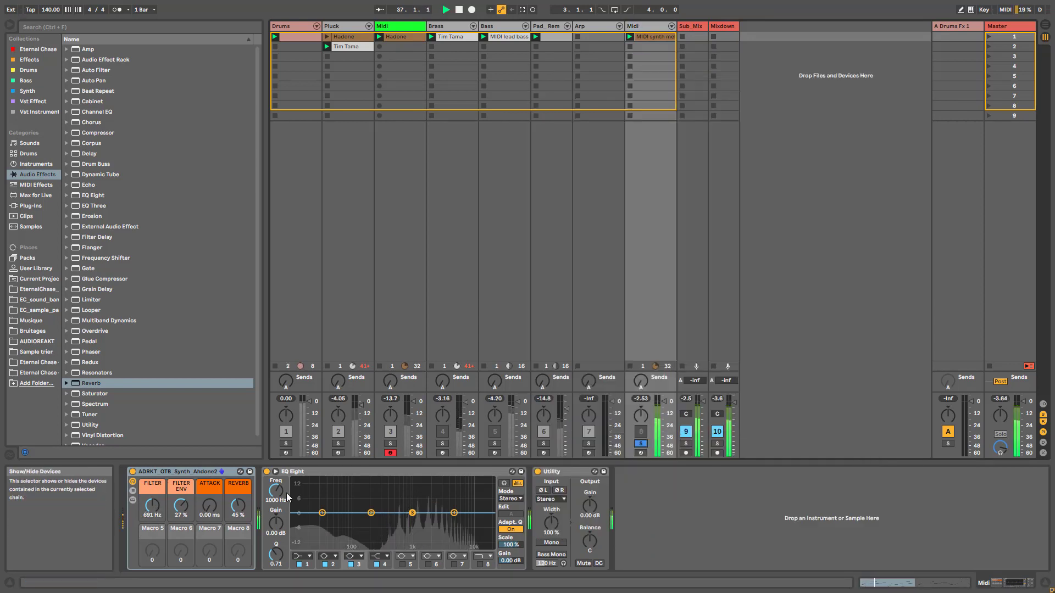
left_click(211, 474)
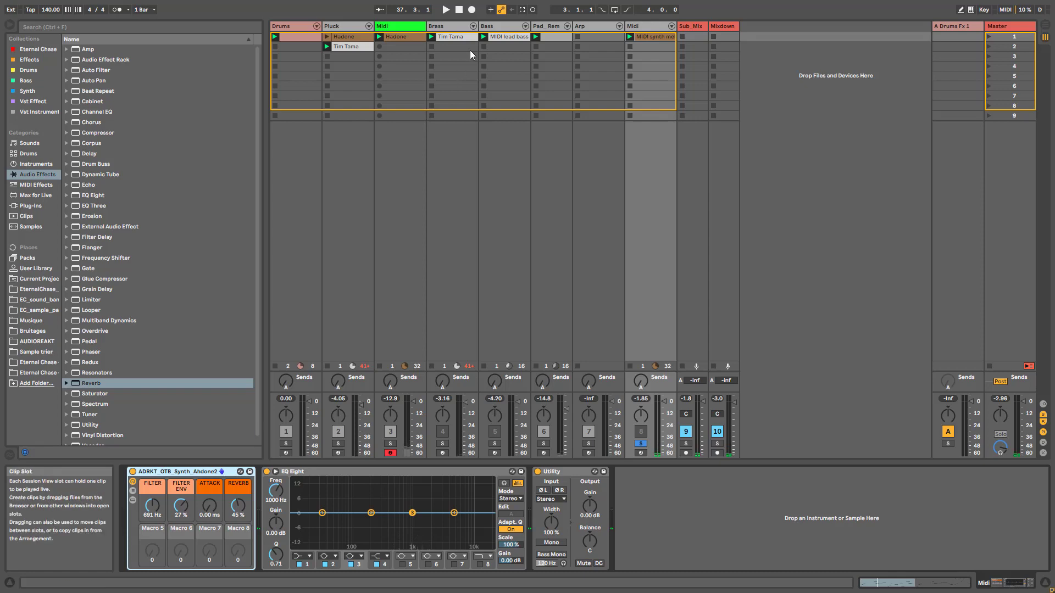
Replace Analog with Operator ahead of Reverb on MIDI track 3 and solo that track
key("ctrl+shift+g")
left_click(419, 474)
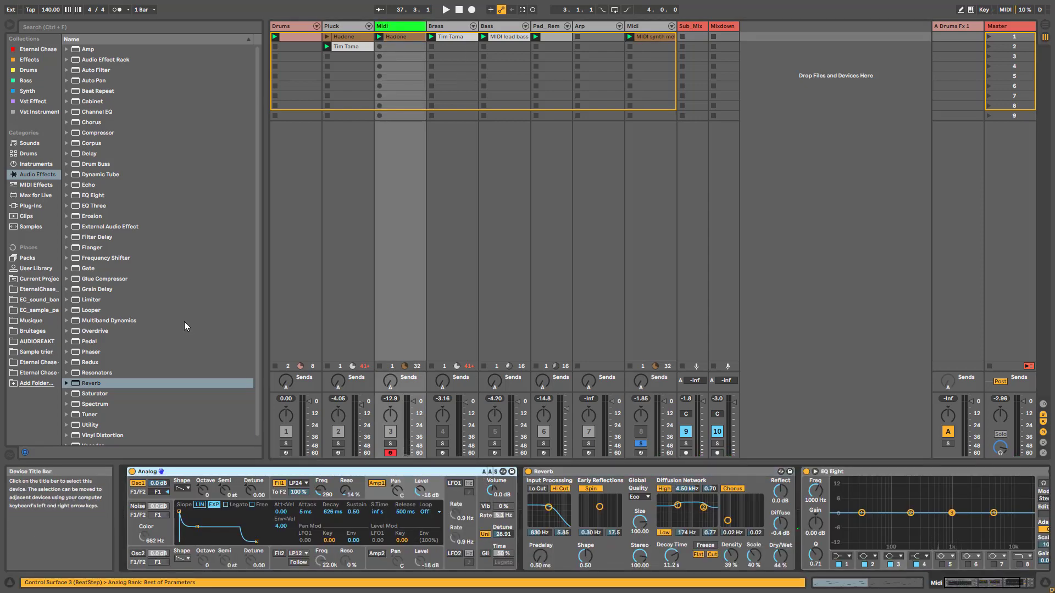
key("Delete")
left_click(36, 164)
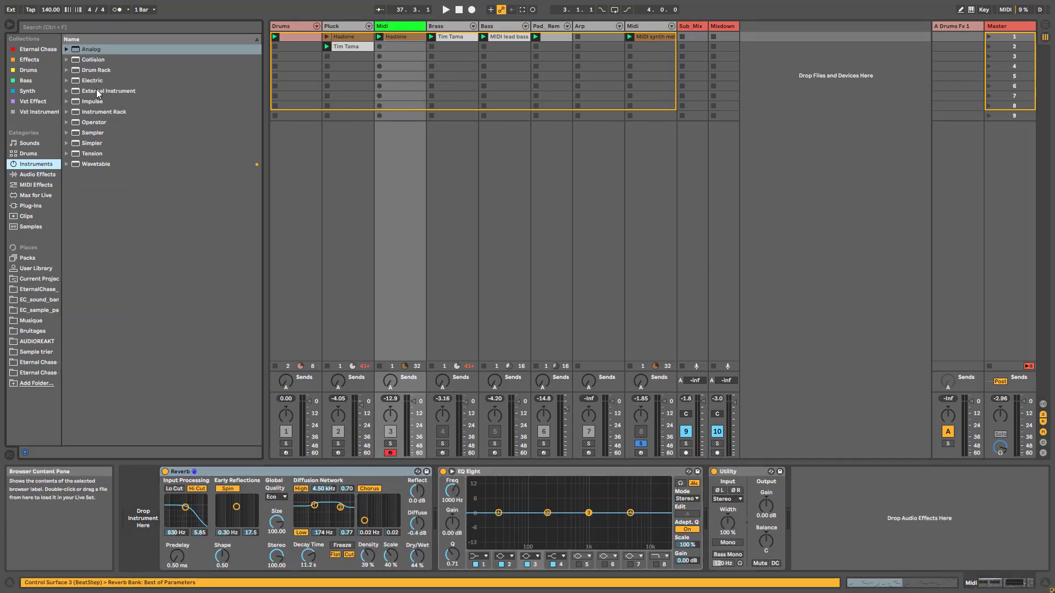
left_click_drag(94, 122, 172, 536)
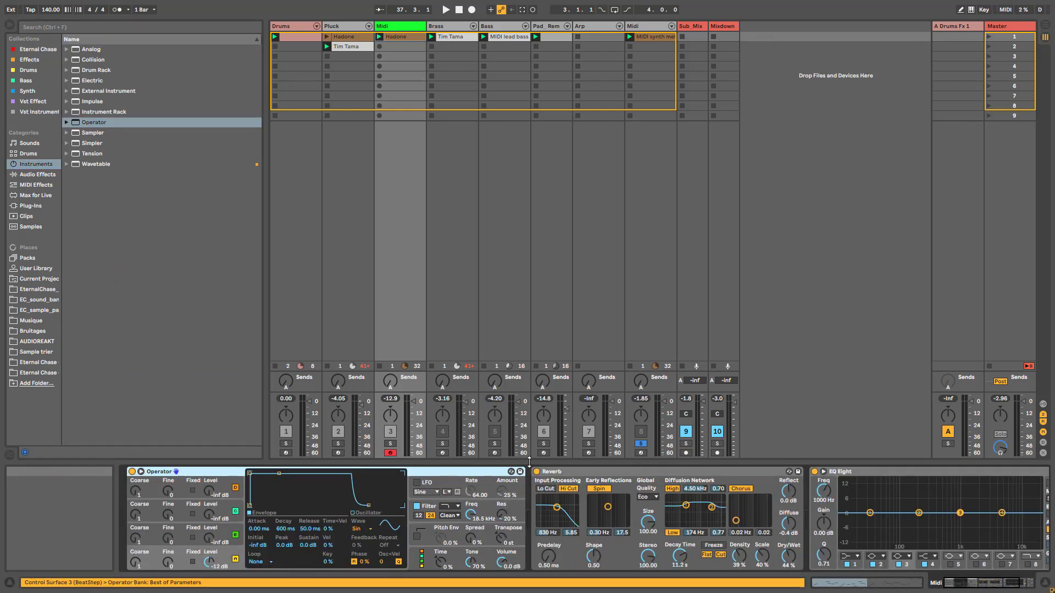
left_click(390, 444)
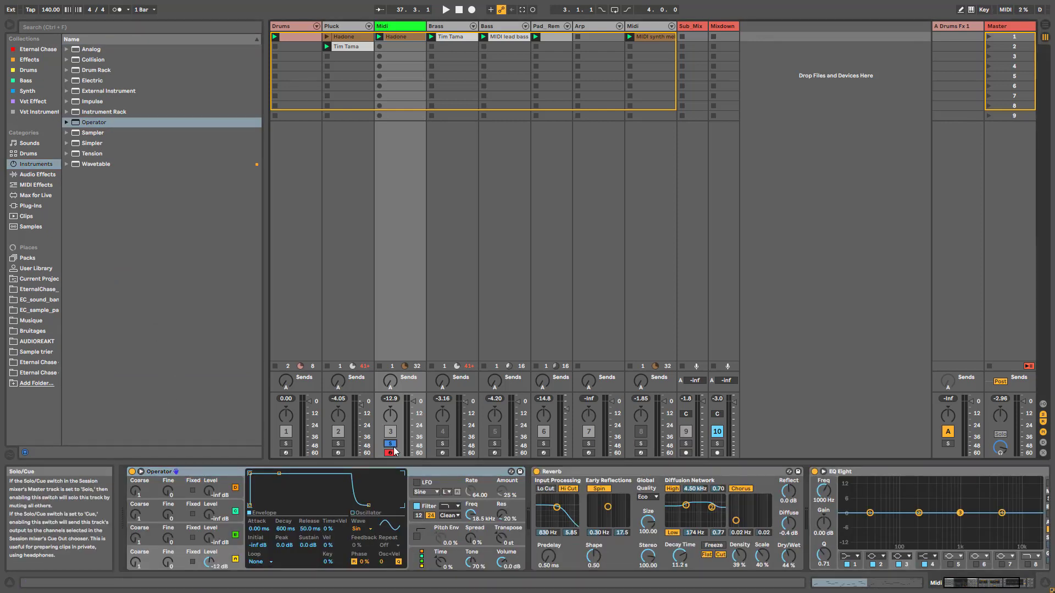
Set Operator's algorithm to four parallel oscillators and change oscillator A's waveform to Saw D
left_click(415, 560)
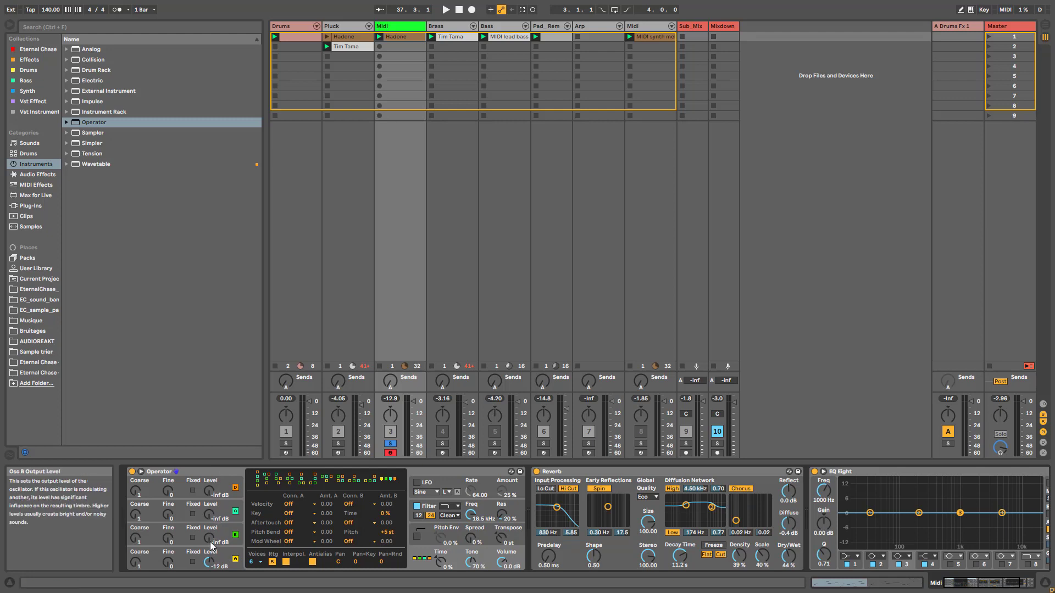
left_click(224, 566)
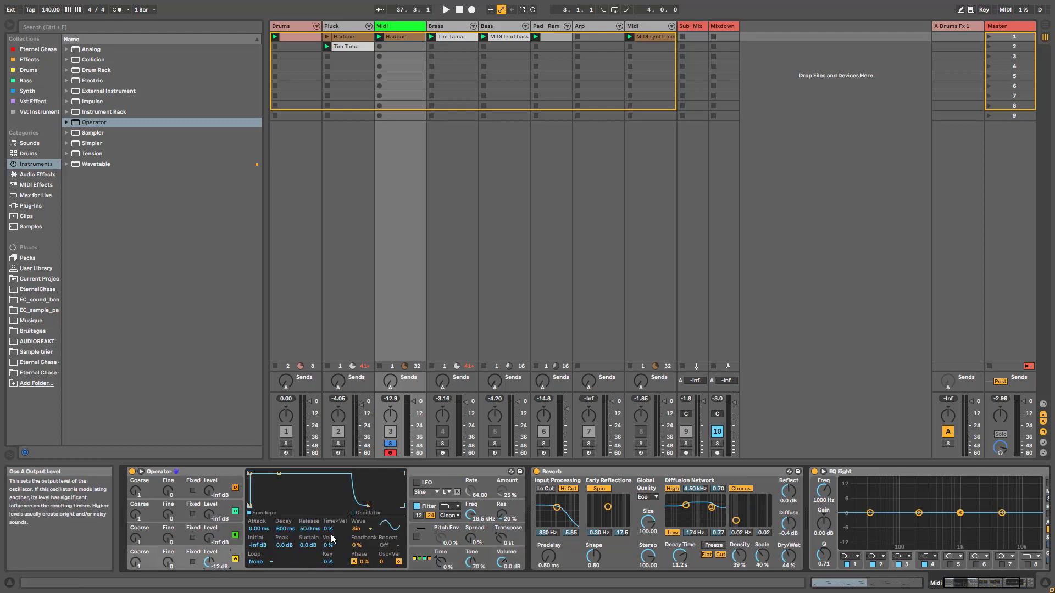
left_click(360, 529)
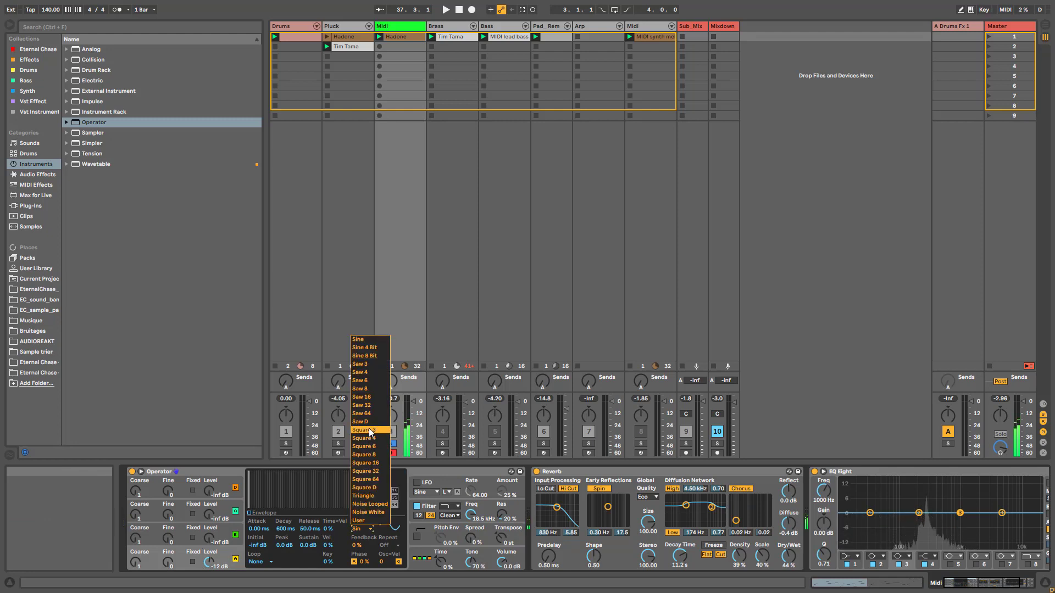
left_click(361, 421)
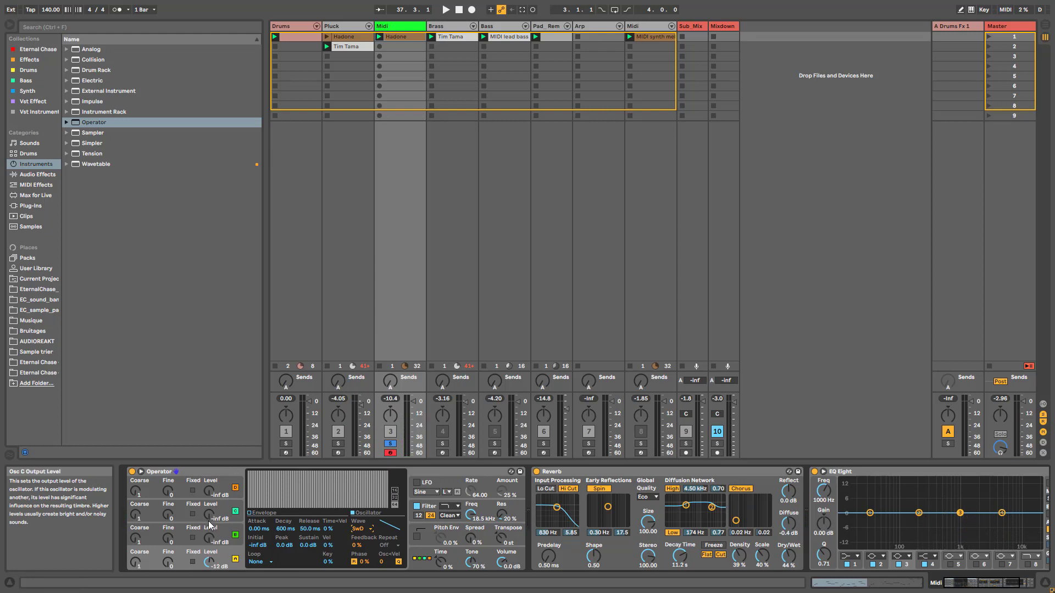
Set Operator's oscillators B and C to the Saw D waveform, each at a level of -12 dB
left_click(229, 539)
left_click(362, 530)
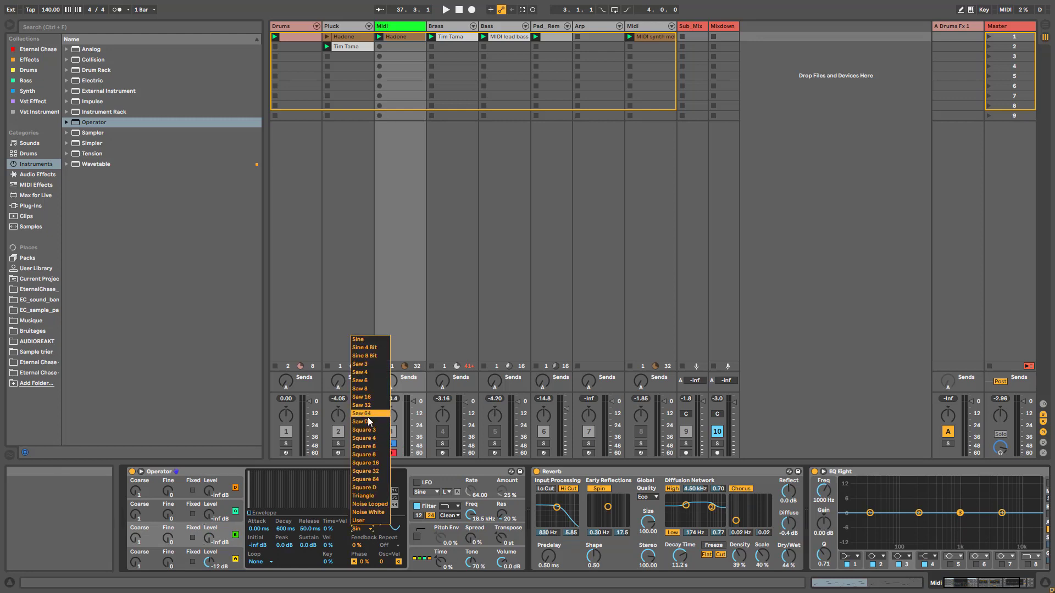
left_click(362, 424)
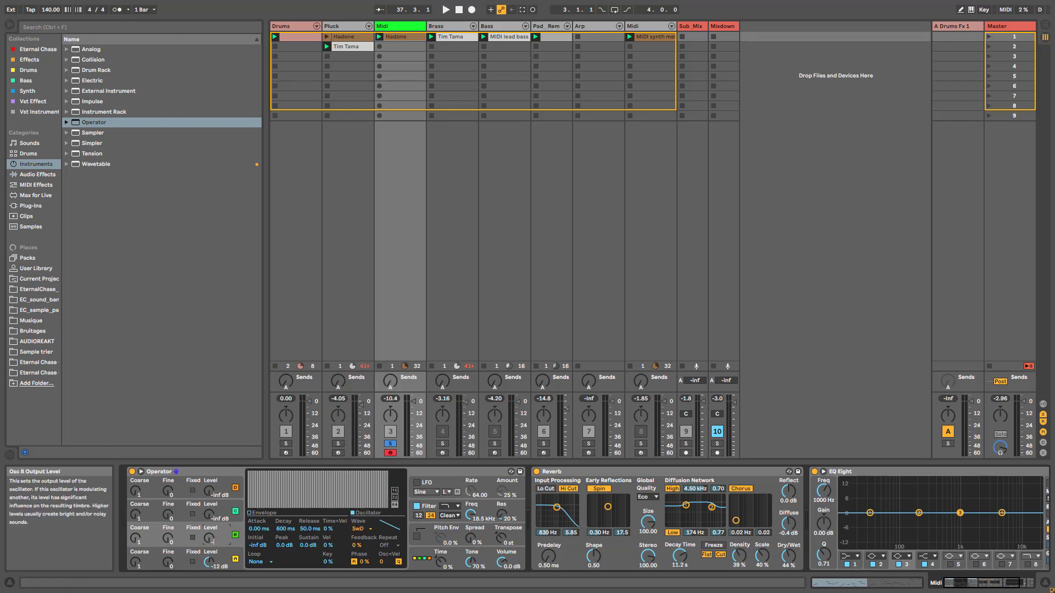
left_click(219, 518)
left_click(362, 529)
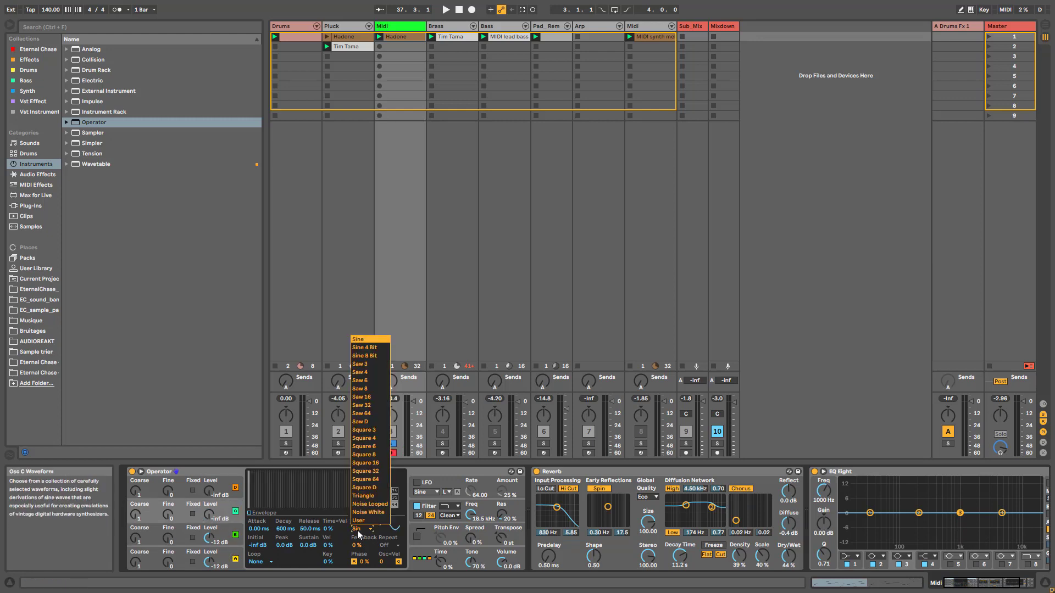
left_click(361, 423)
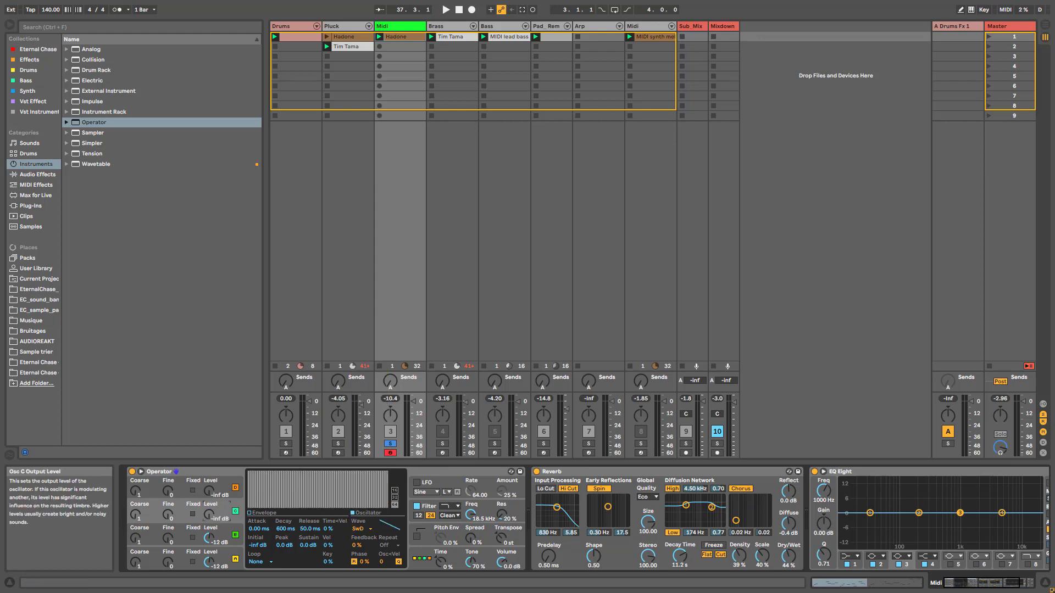
left_click_drag(208, 515, 209, 467)
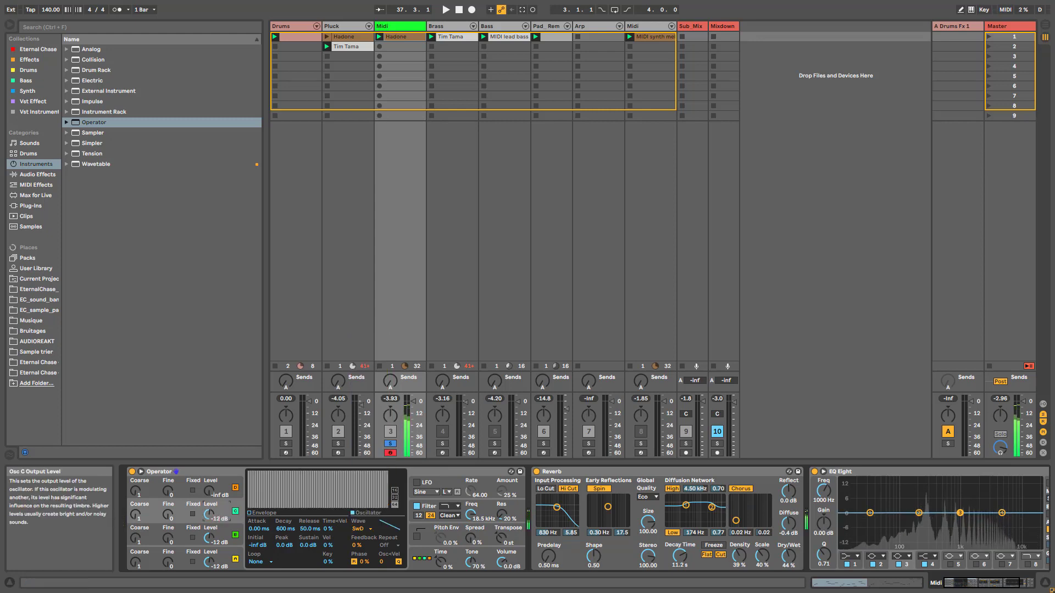
Set Operator's oscillator D to the Saw D waveform with a level of -12 dB
left_click(219, 490)
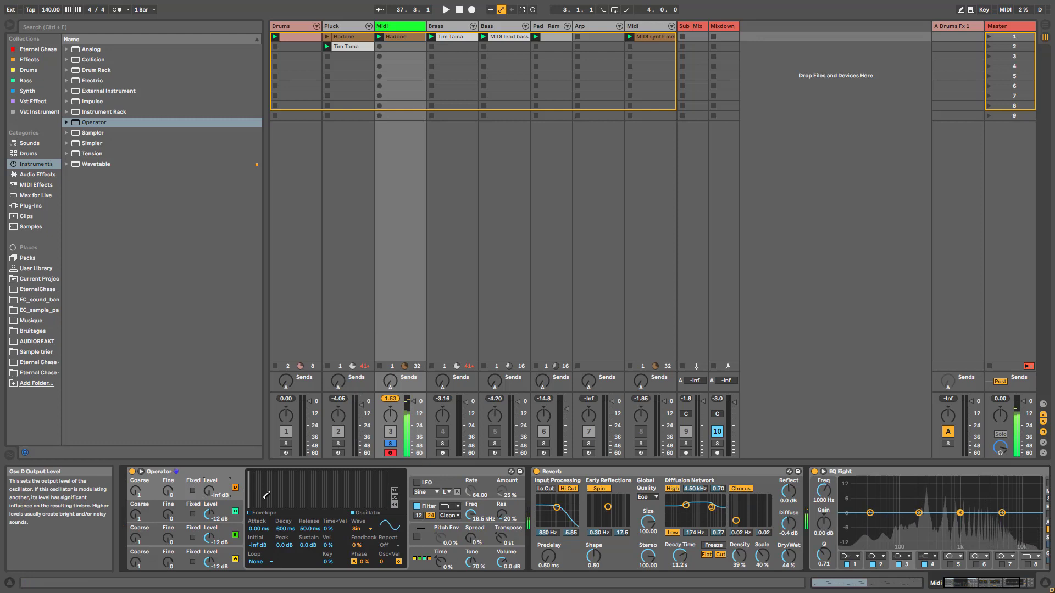
left_click(362, 529)
left_click(374, 422)
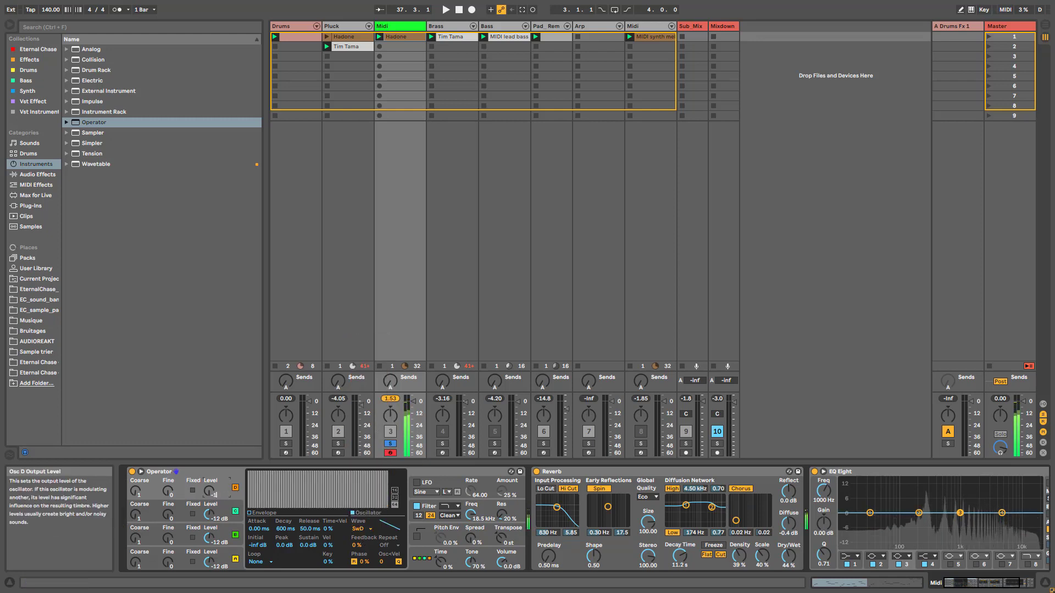
left_click_drag(209, 491, 209, 443)
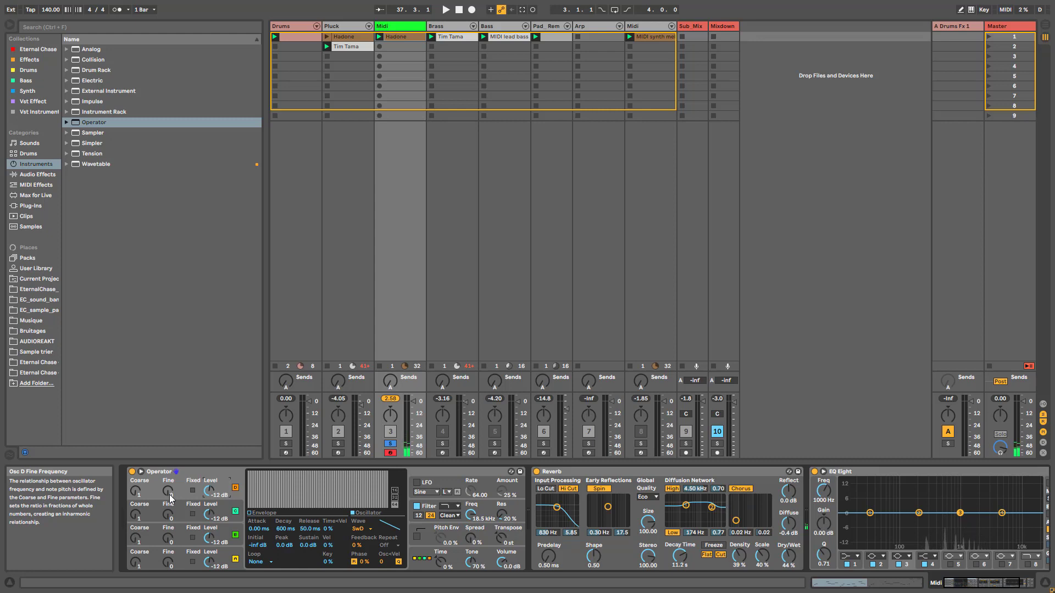
Detune the oscillators with fine frequency values of 28 for D, 15 for C, 20 for B and 30 for A
left_click_drag(170, 498, 171, 494)
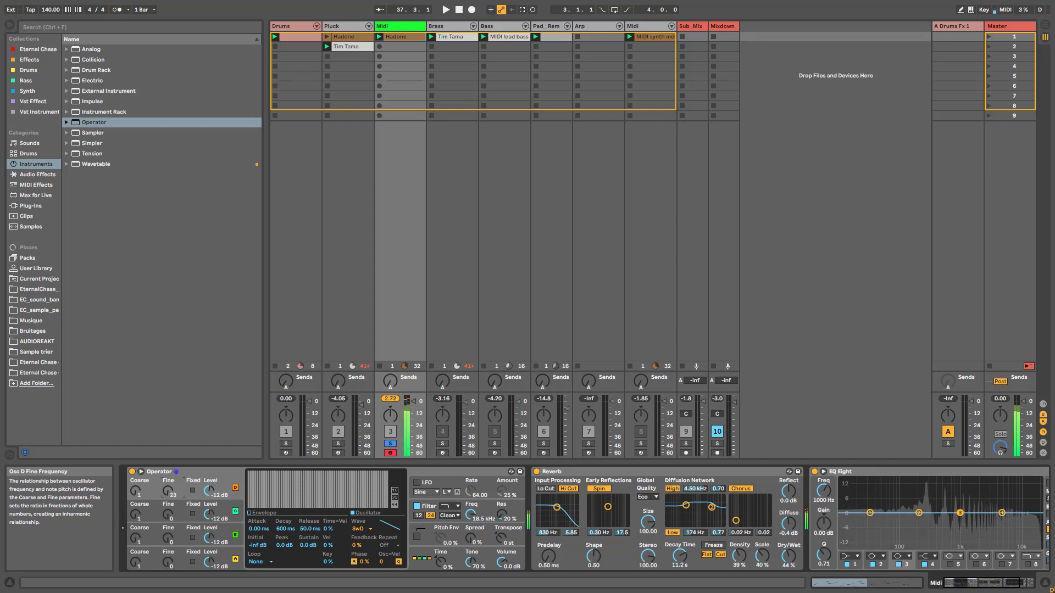
left_click_drag(171, 517, 171, 511)
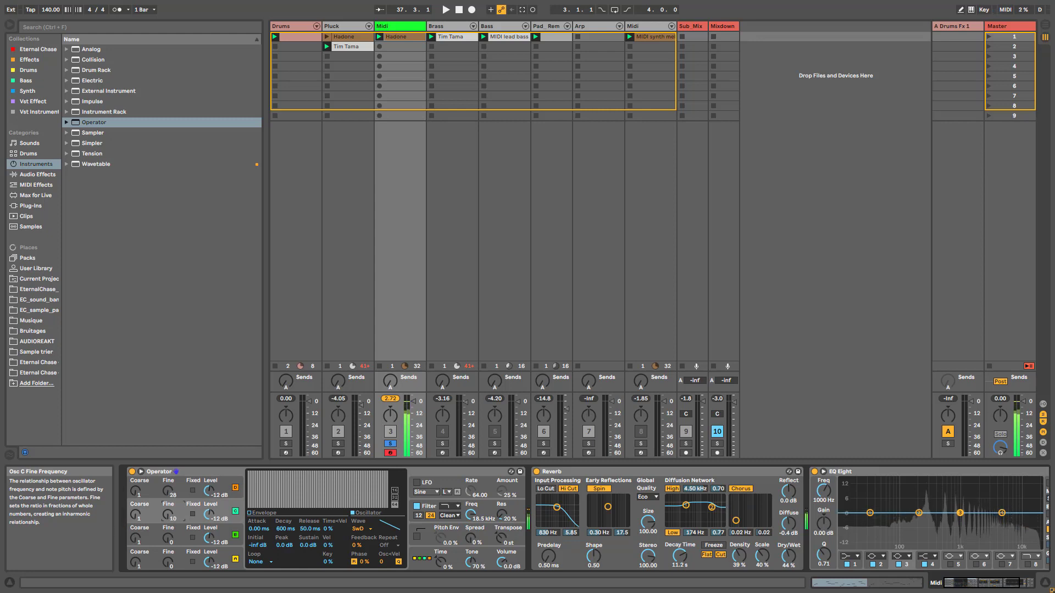
left_click(170, 542)
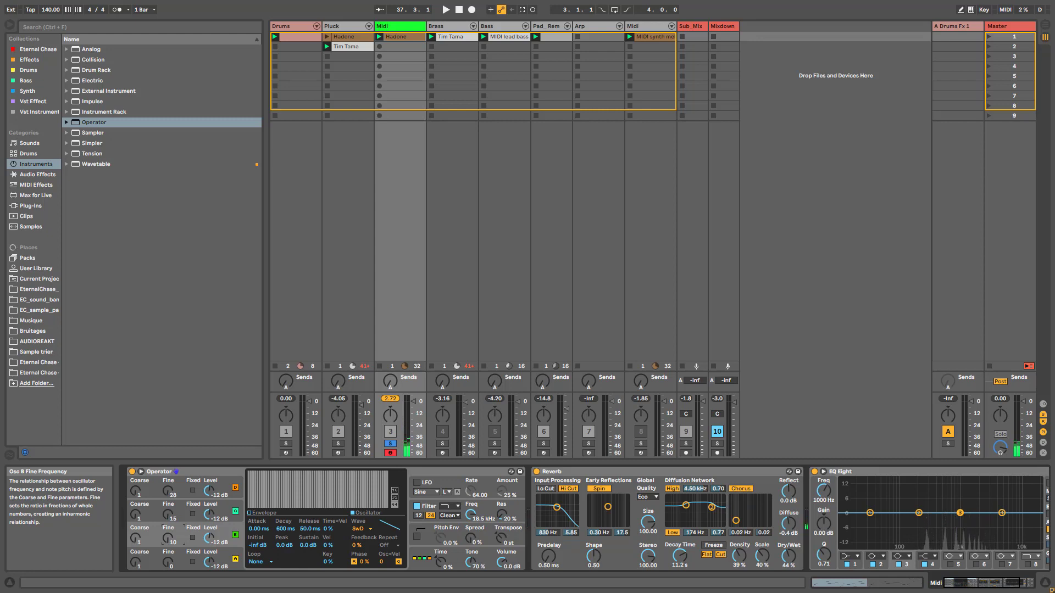
mouse_move(168, 539)
left_mouse_down()
mouse_move(168, 558)
mouse_move(168, 544)
left_mouse_up()
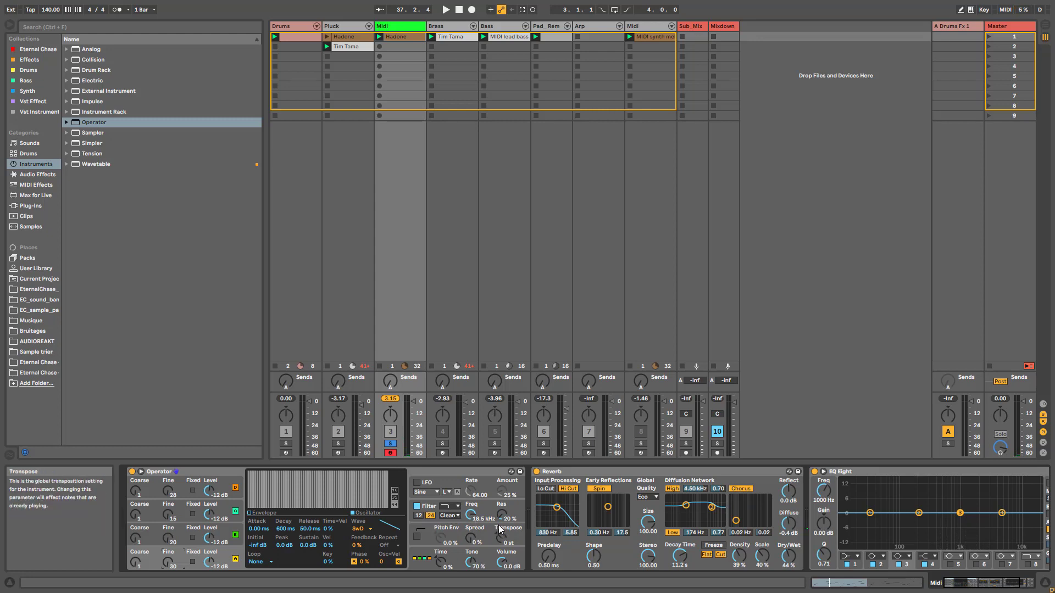
Set Operator's filter to the PRD circuit with a 122 Hz cutoff and 27 % resonance
left_click(449, 516)
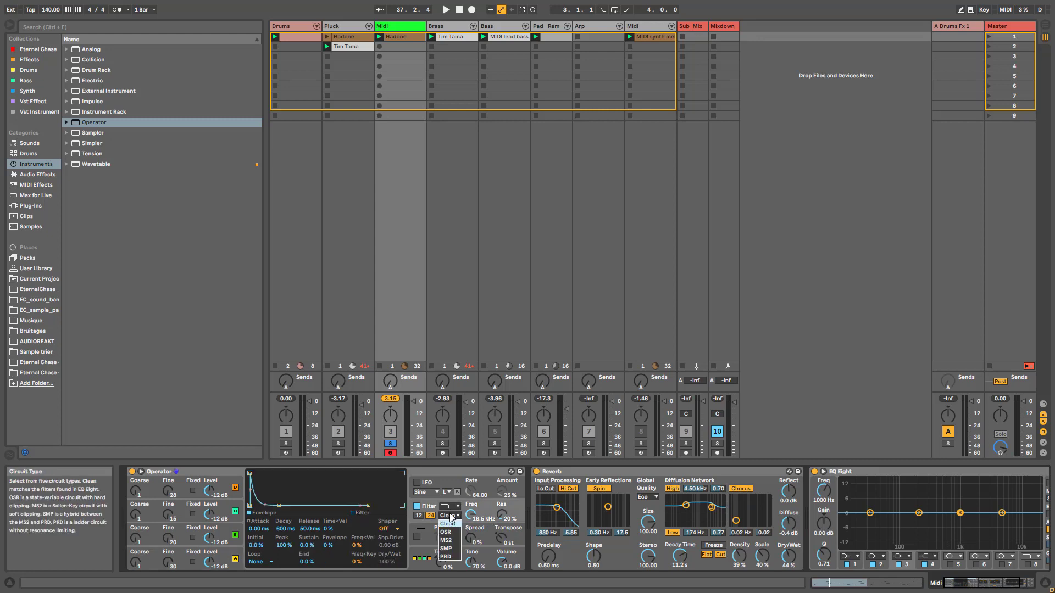
left_click(446, 557)
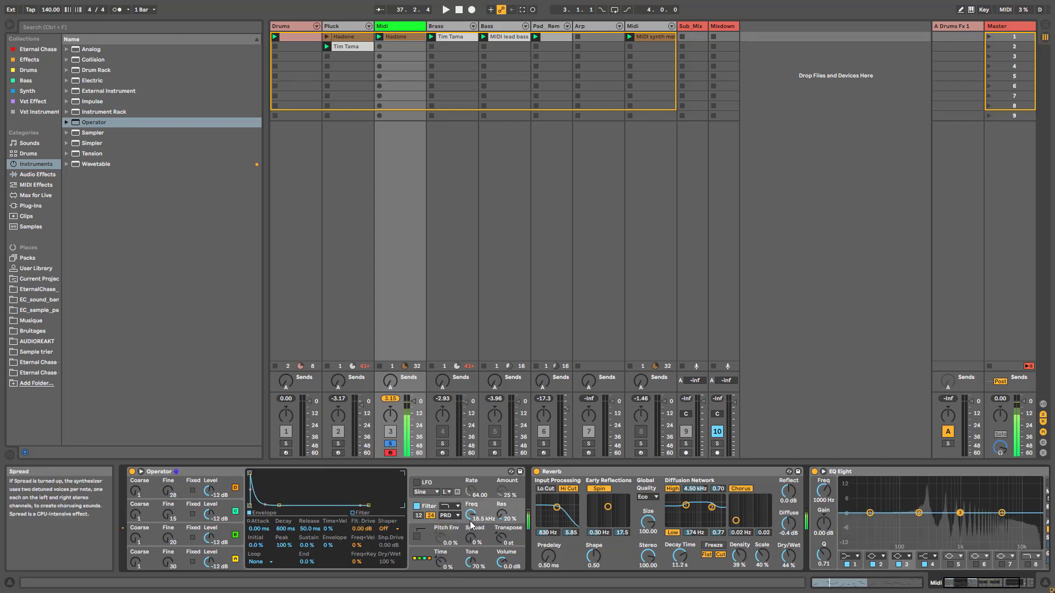
left_click_drag(471, 516, 502, 511)
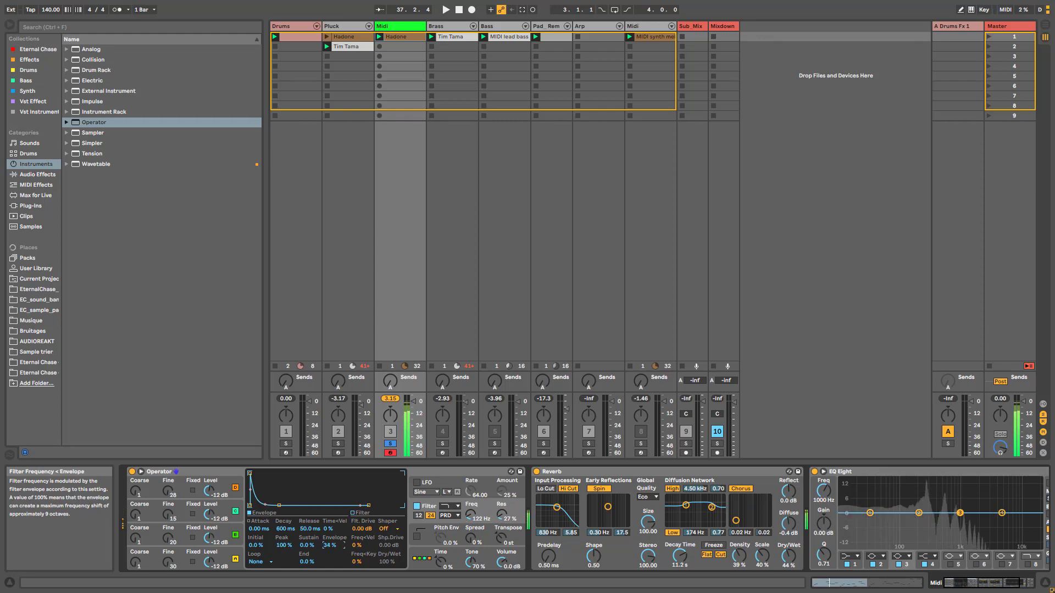
Set the filter envelope amount to 63 %, peak 62 %, sustain 63 % and release 206 ms during playback, ending with playback stopped
left_click_drag(333, 546, 333, 544)
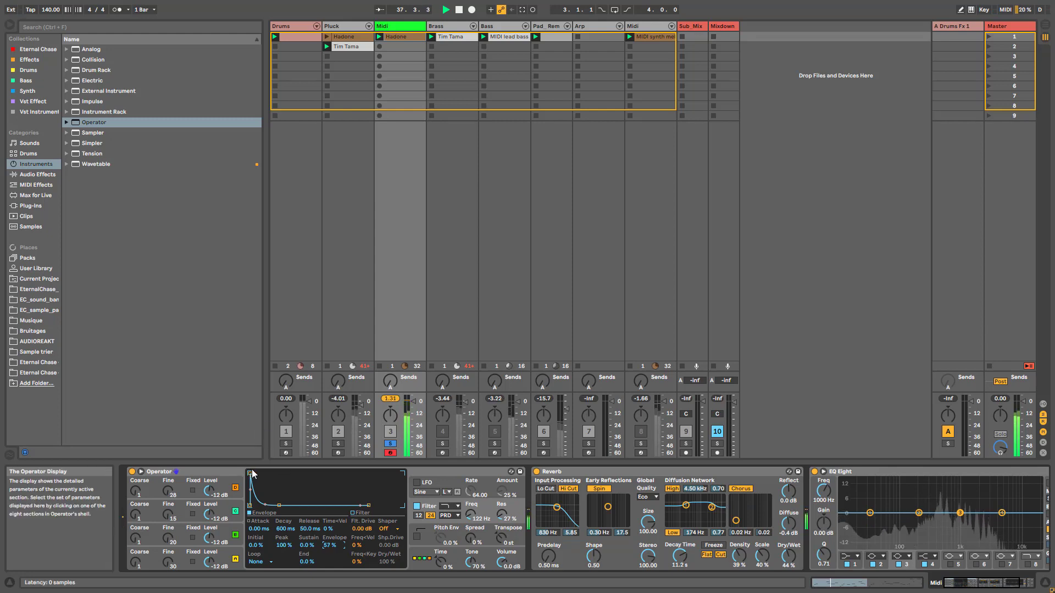
left_click_drag(251, 476, 250, 477)
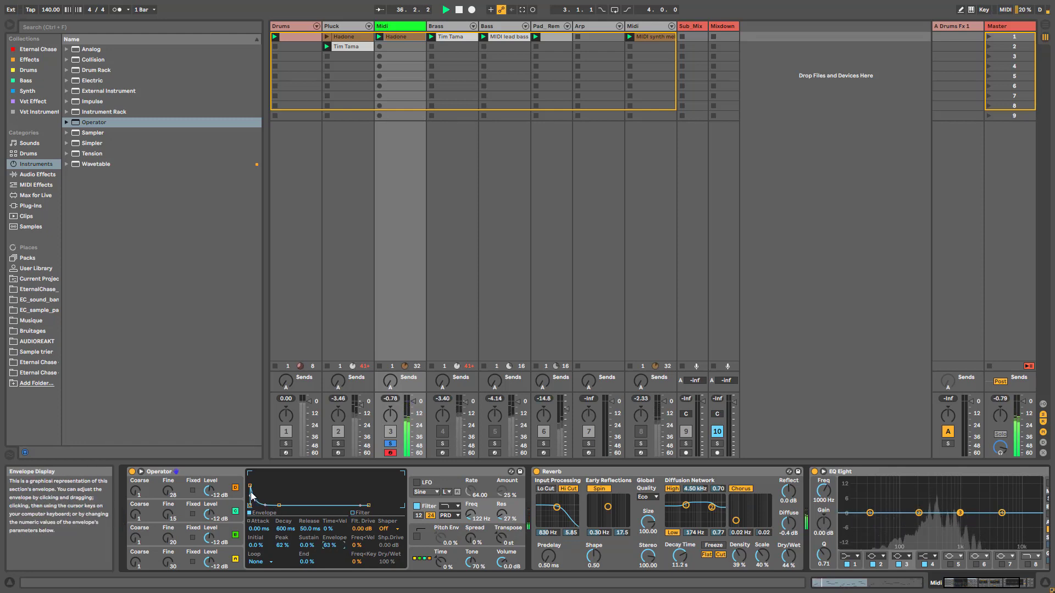
left_click_drag(306, 545, 306, 511)
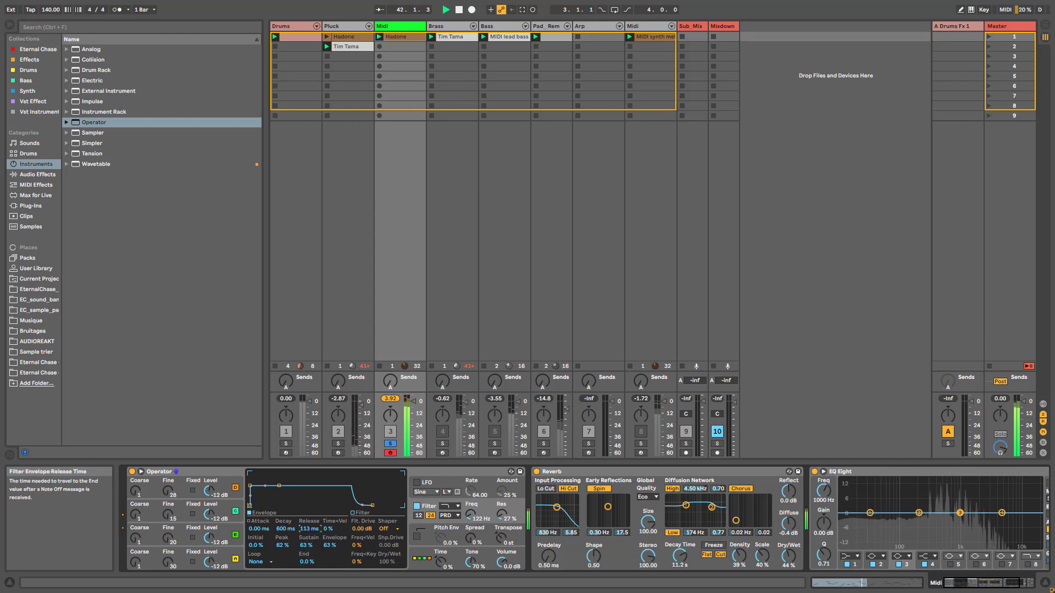
left_click_drag(309, 529, 310, 516)
key("space")
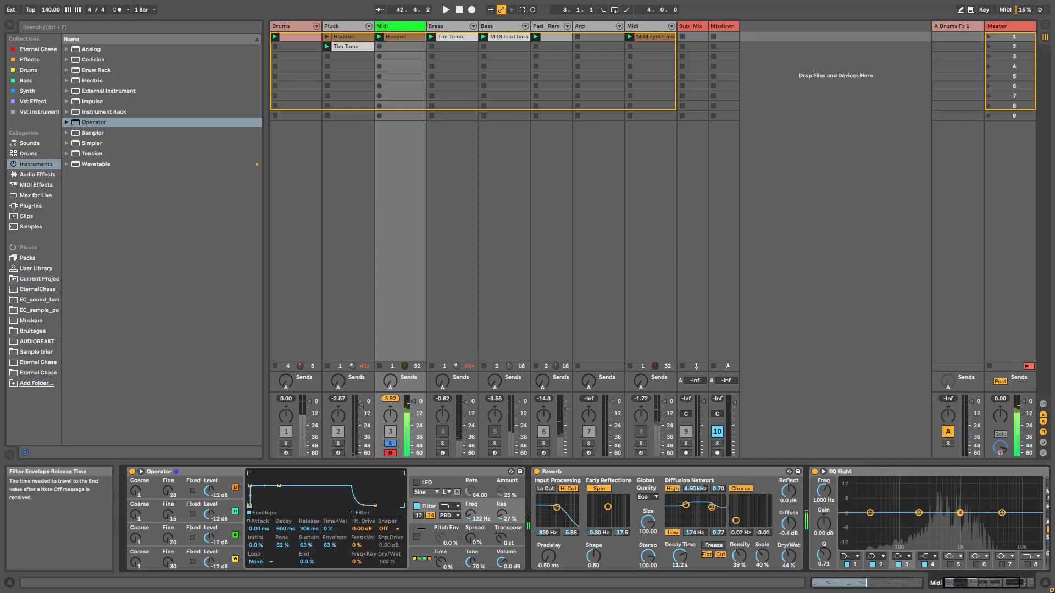
Review oscillator A's amplitude envelope and Operator's filter envelope settings
left_click(227, 561)
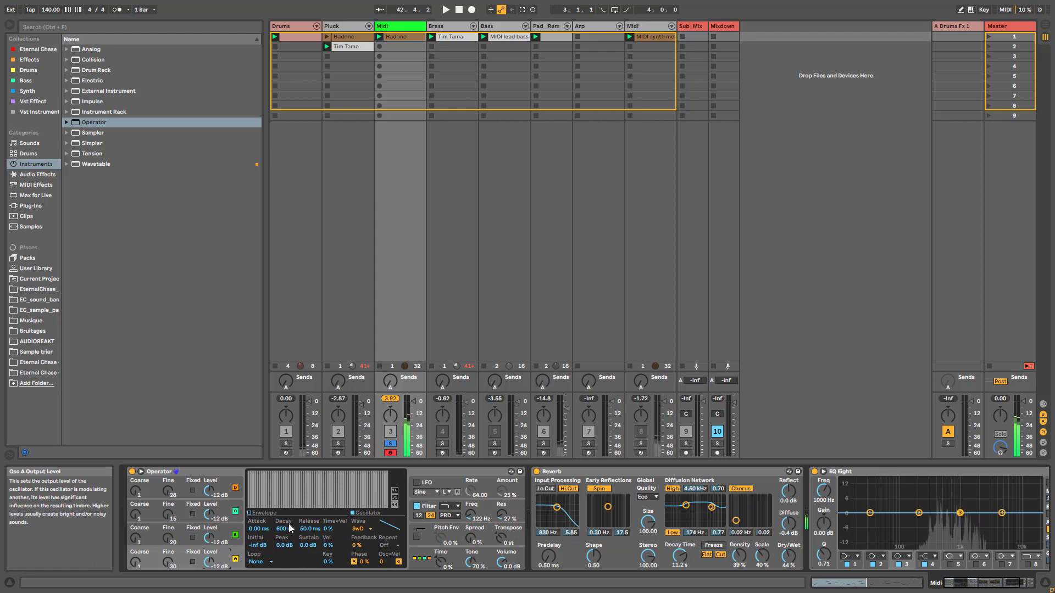
left_click(262, 514)
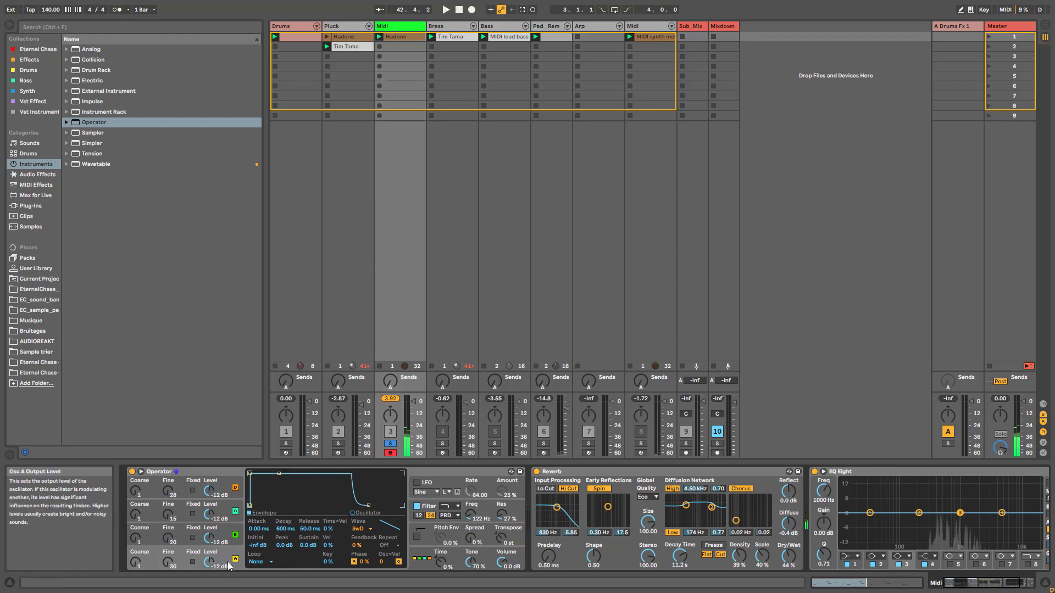
left_click(454, 512)
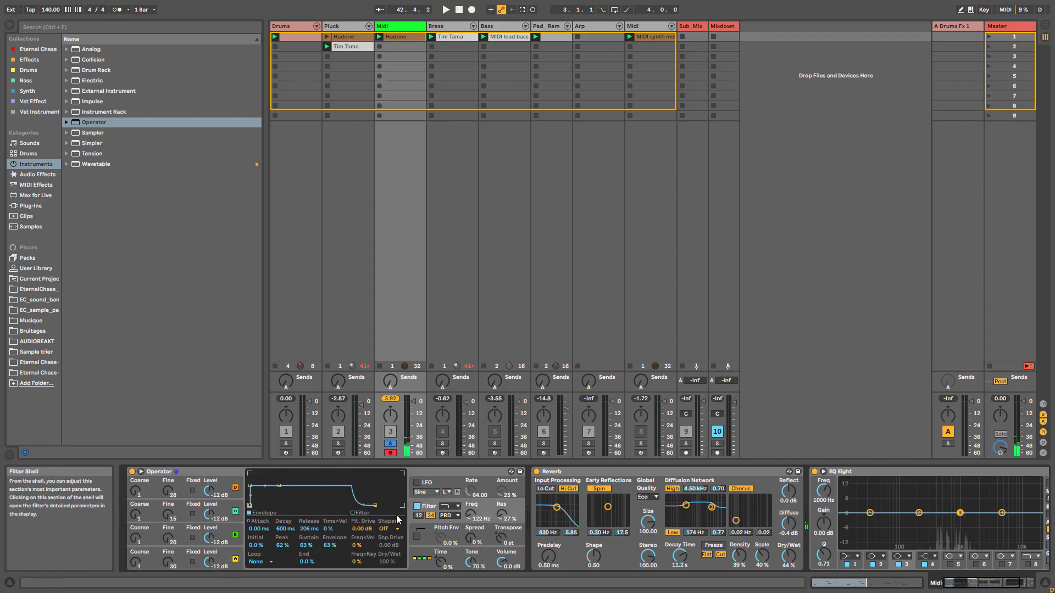
Group Operator and Reverb into an Instrument Rack and show its macro controls
left_click(196, 472)
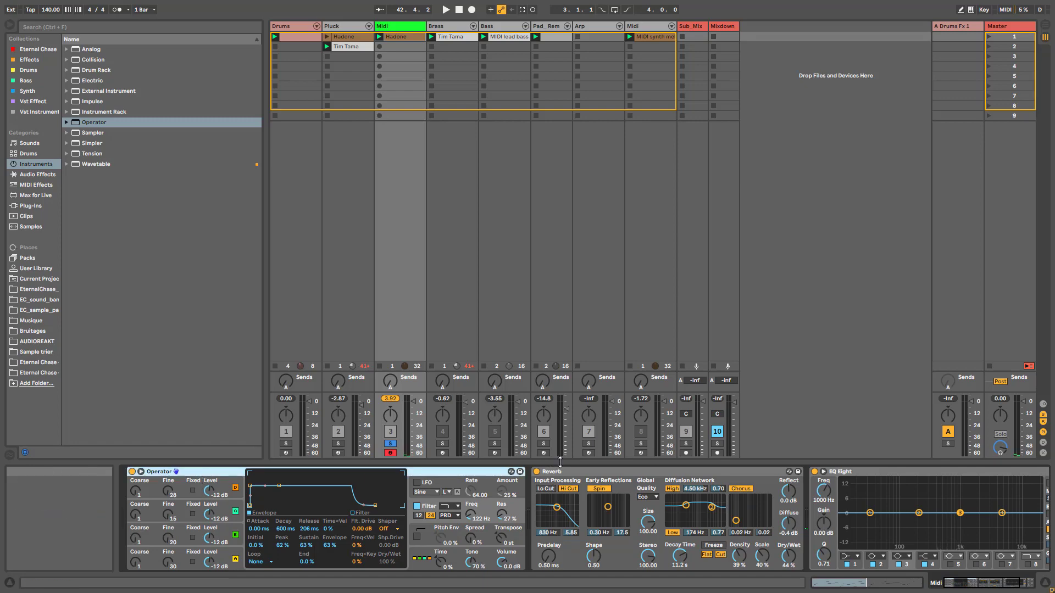
left_click(591, 471, "ctrl")
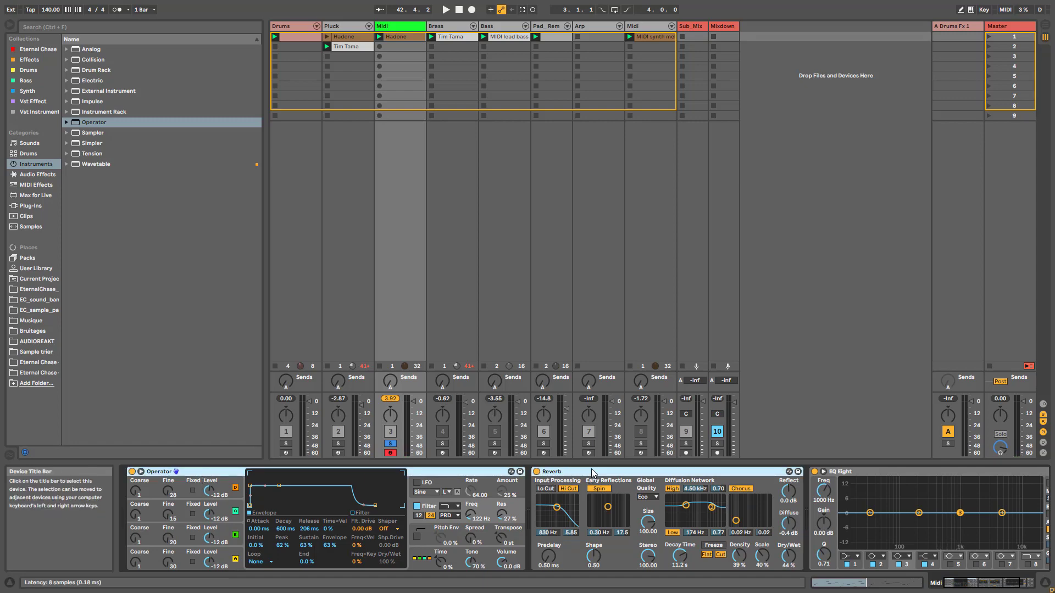
key("ctrl+g")
left_click(133, 490)
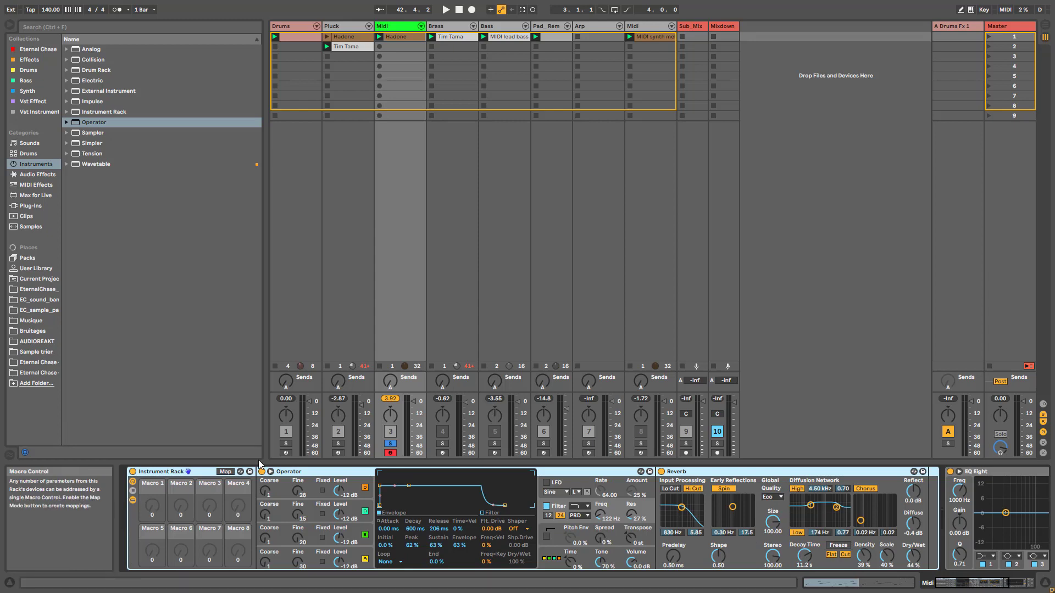
Insert an EQ Eight between Operator and Reverb and set its first band to a low-cut filter
left_click(37, 174)
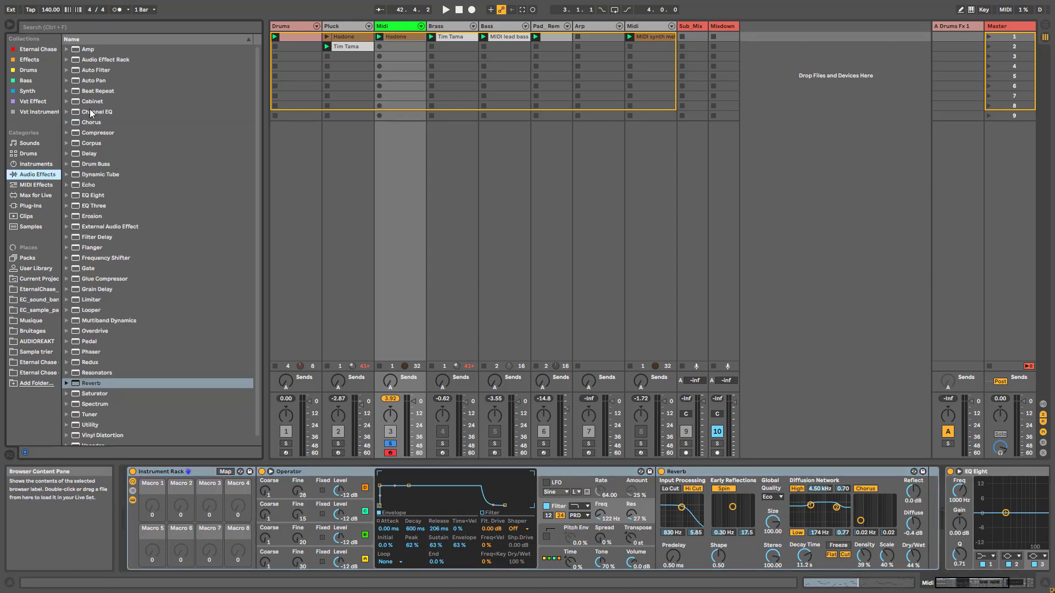
left_click_drag(90, 195, 670, 496)
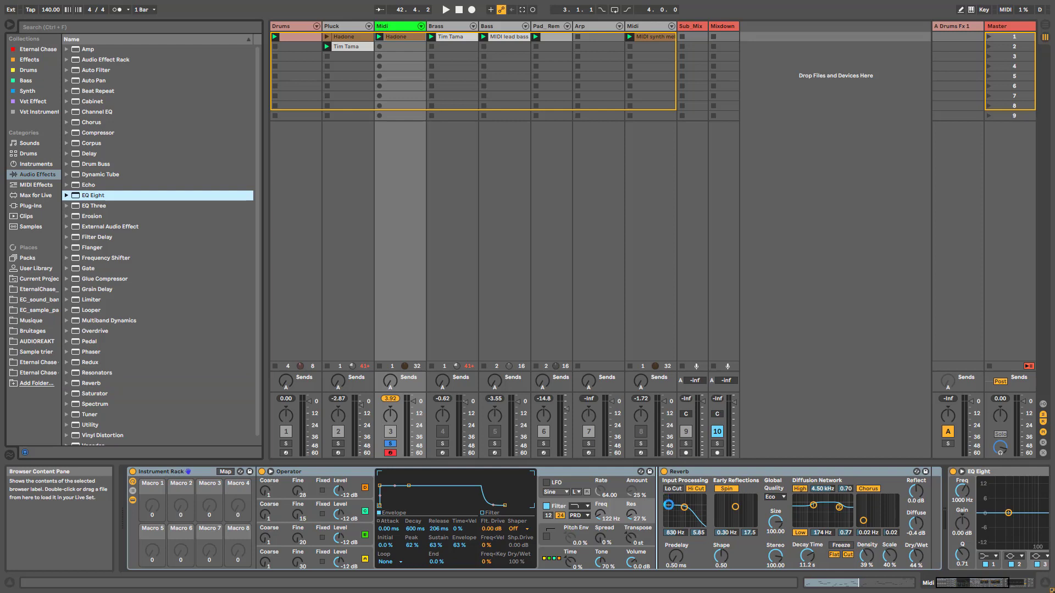
left_click(697, 556)
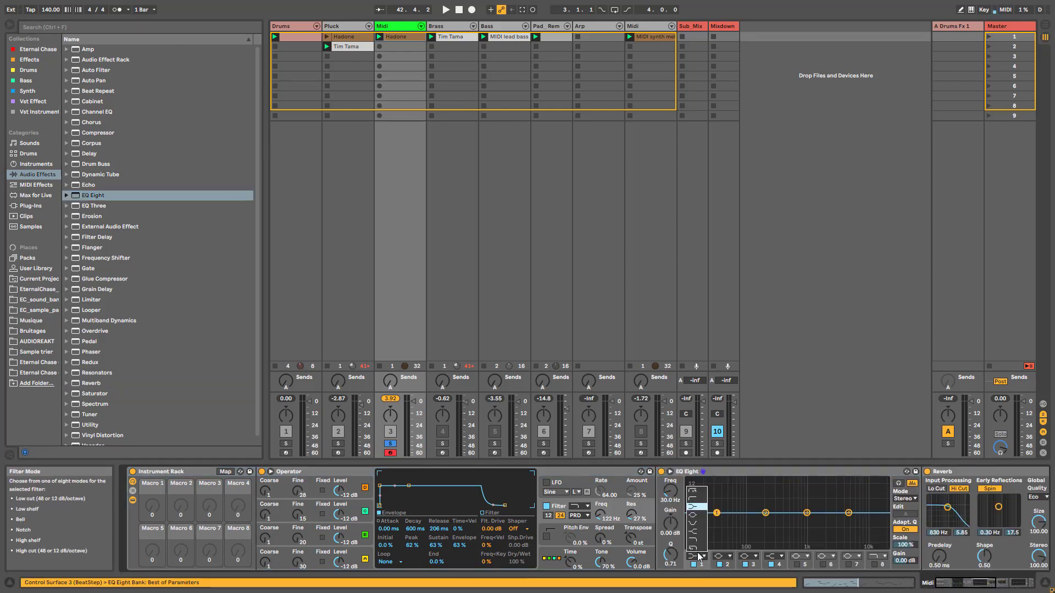
left_click(699, 504)
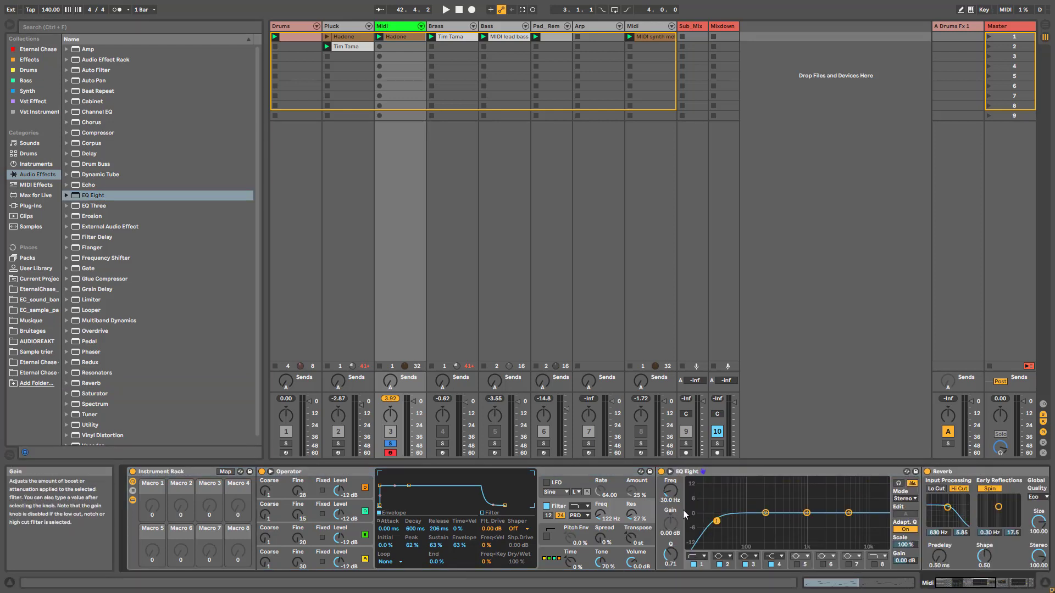
Map the frequency of EQ Eight's first band to Macro 1 and rename the macro HPF
right_click(673, 492)
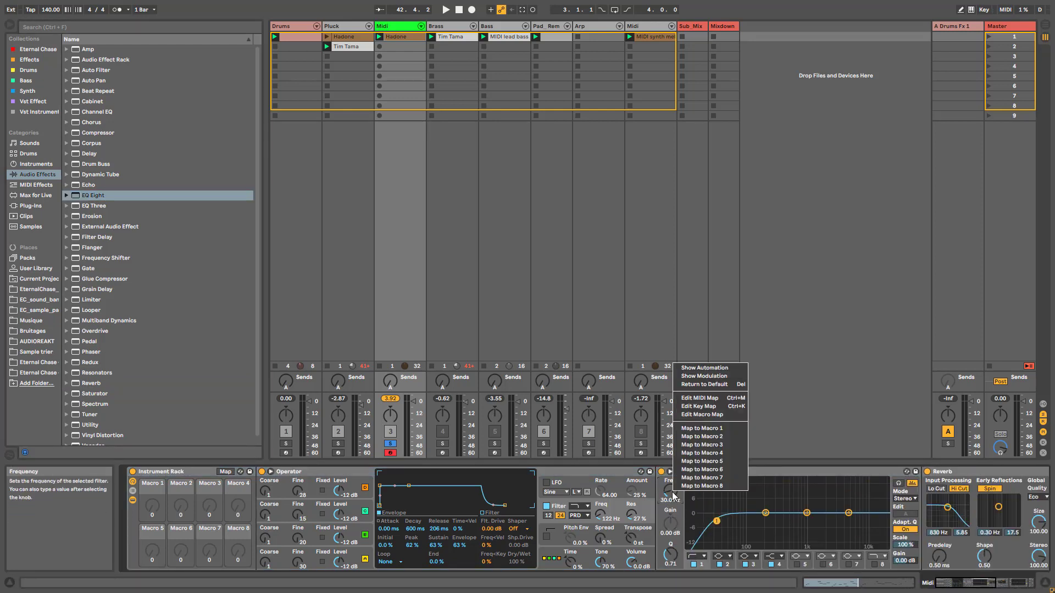
left_click(702, 428)
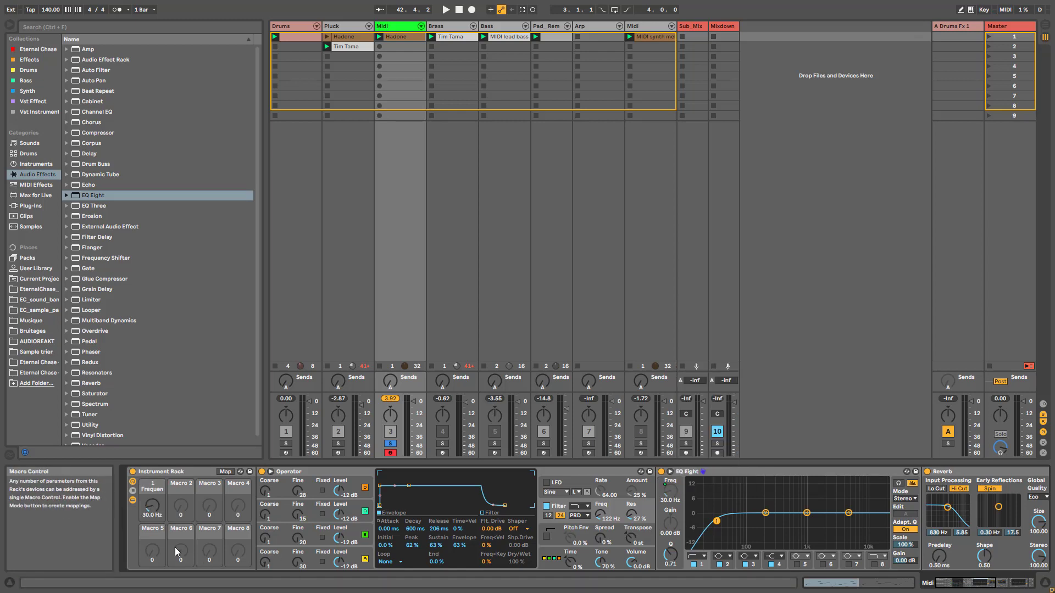
left_click(157, 493)
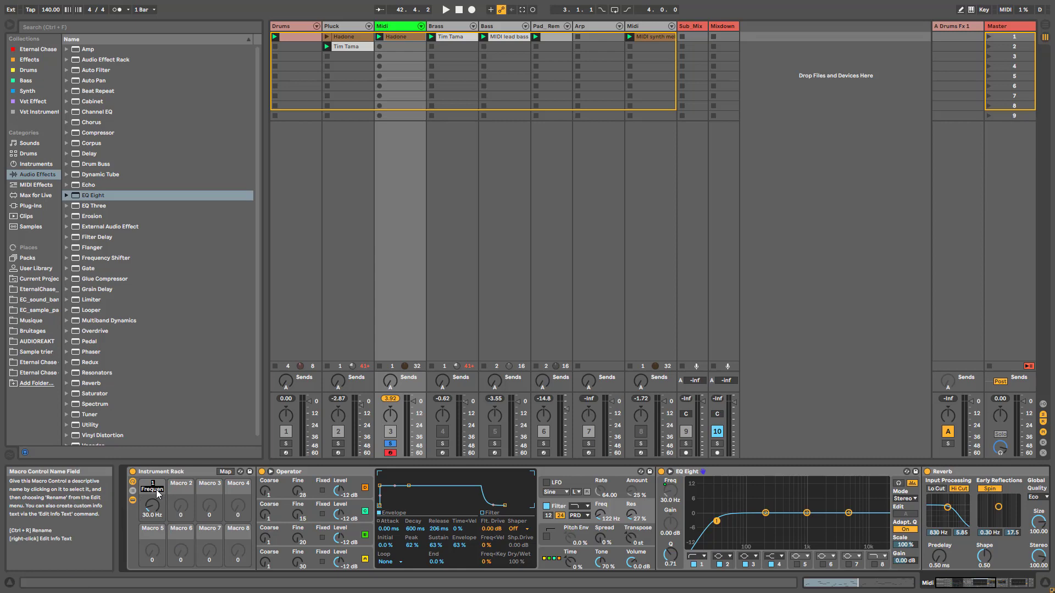
key("Return")
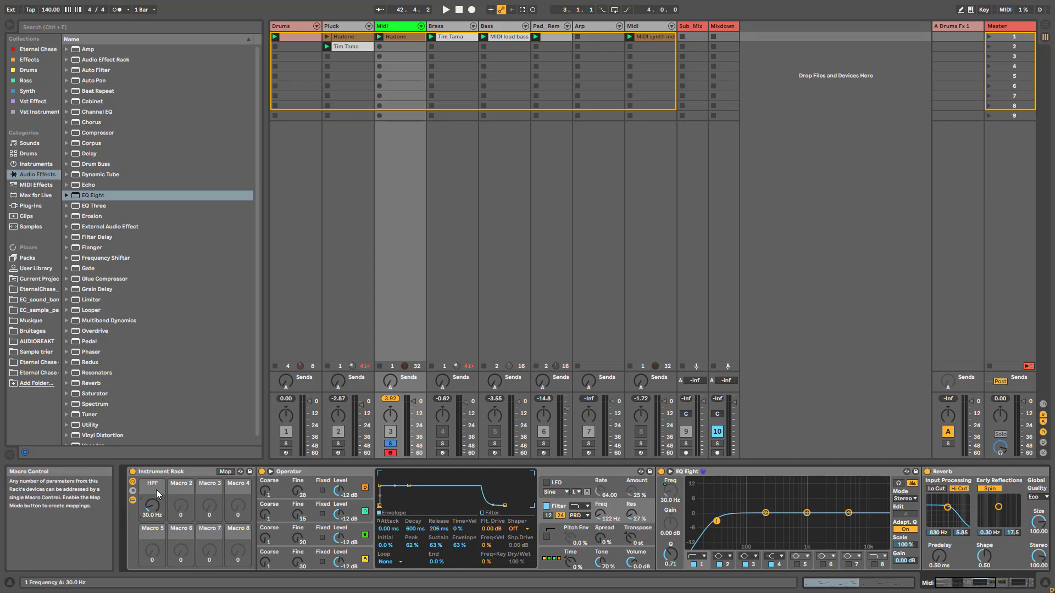
Map Operator's filter frequency to Macro 2 and rename the macro LPF
right_click(599, 516)
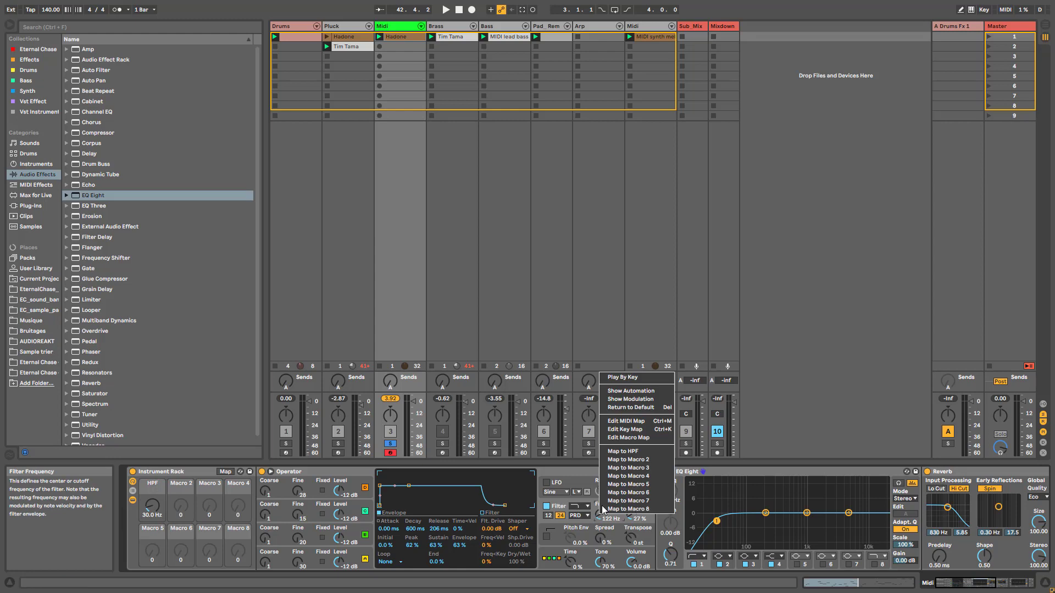
left_click(627, 459)
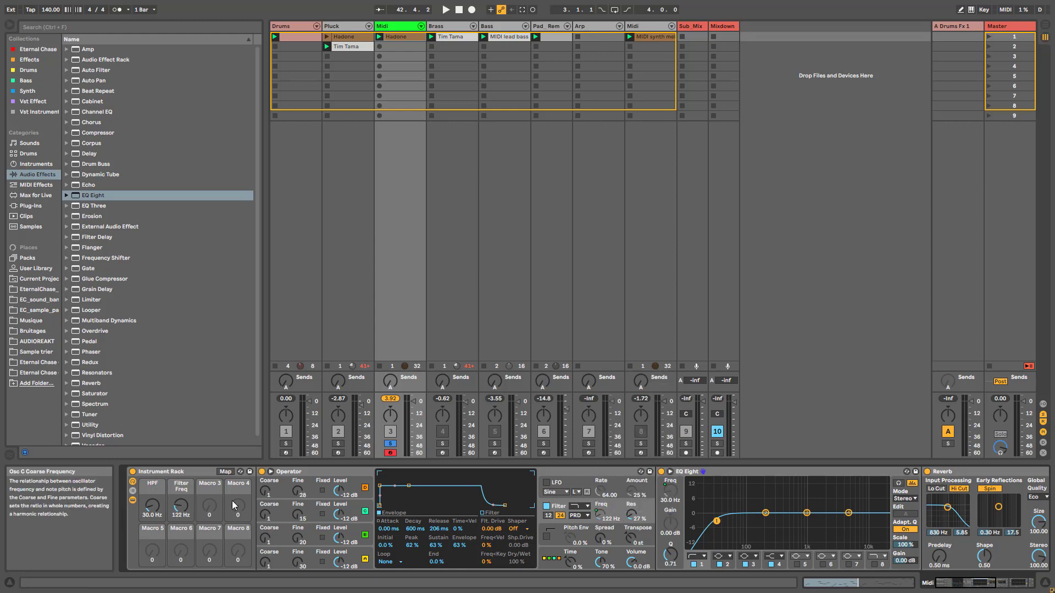
left_click(179, 494)
type("LPF")
key("Return")
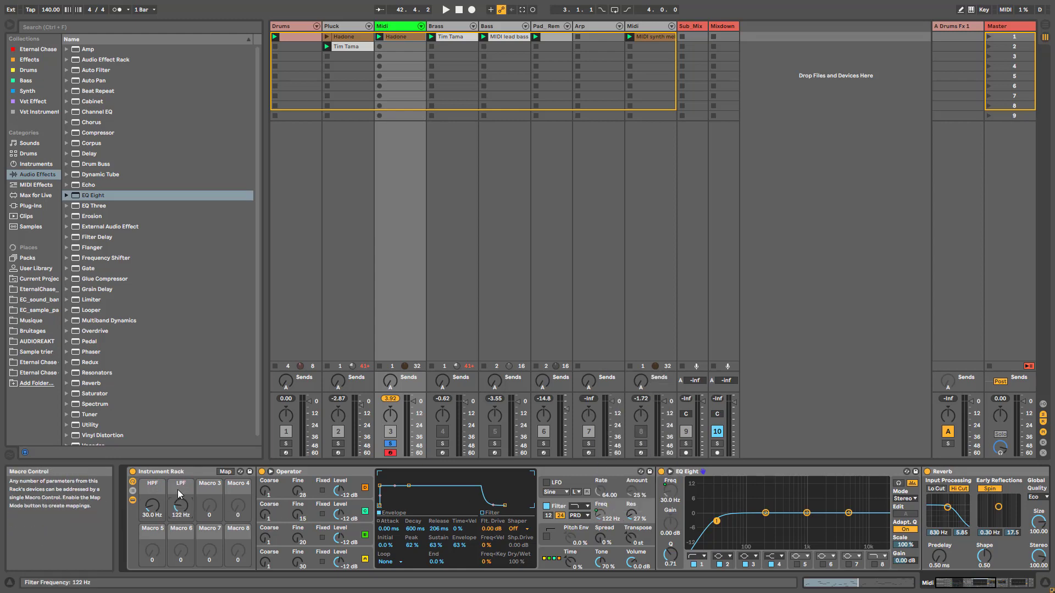
Map Operator's filter envelope amount to Macro 3 and rename the macro FILTER ENV
right_click(460, 546)
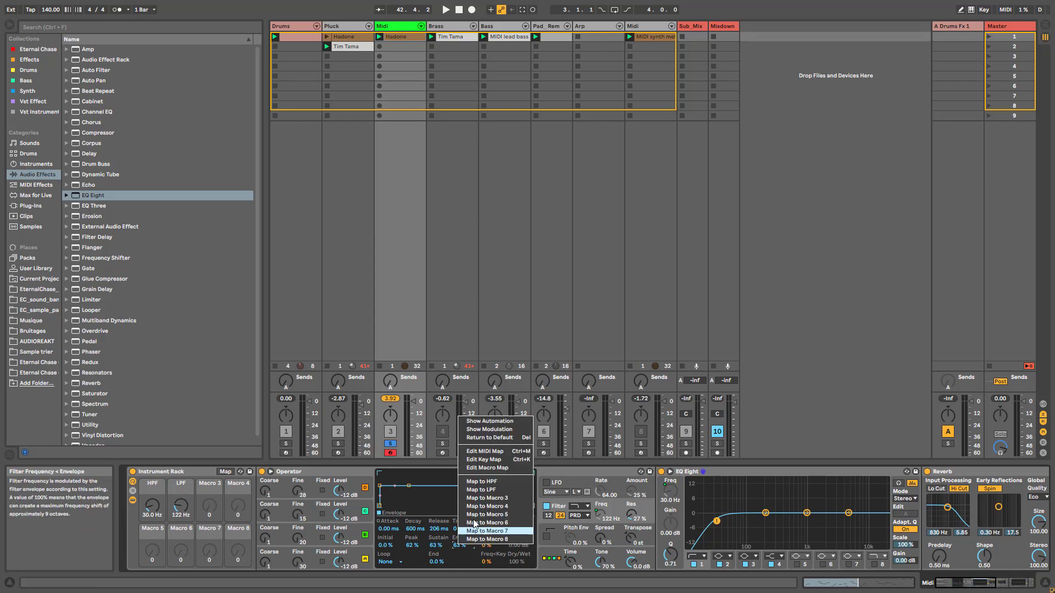
left_click(483, 499)
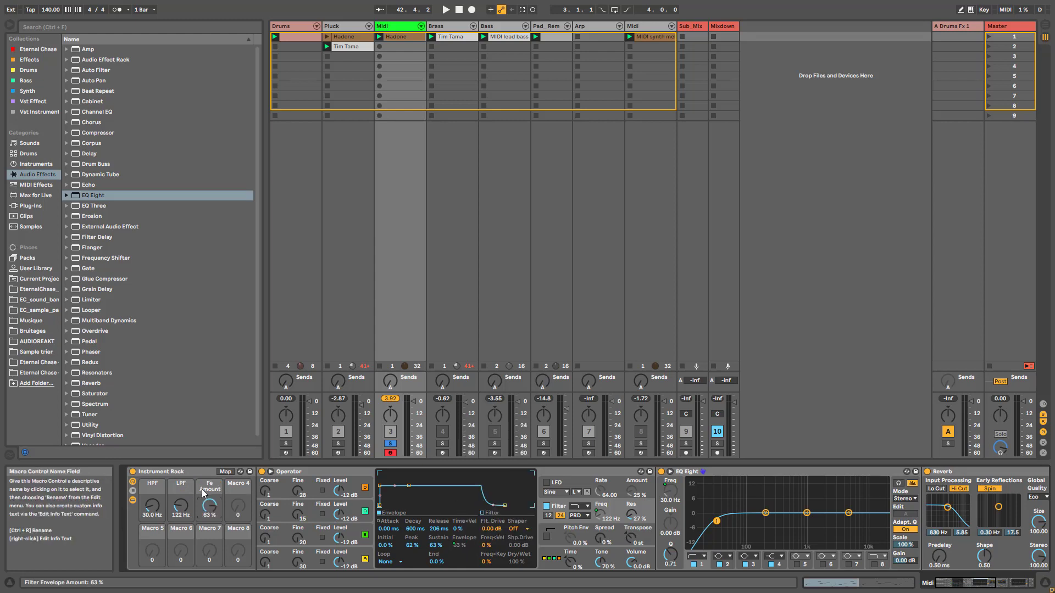
left_click(203, 493)
type("FILTER ENV")
key("Return")
Set the LPF macro to 176 Hz and the FILTER ENV macro to 65 %
mouse_move(209, 505)
left_mouse_down()
mouse_move(209, 483)
mouse_move(207, 514)
mouse_move(181, 500)
mouse_move(210, 495)
left_mouse_up()
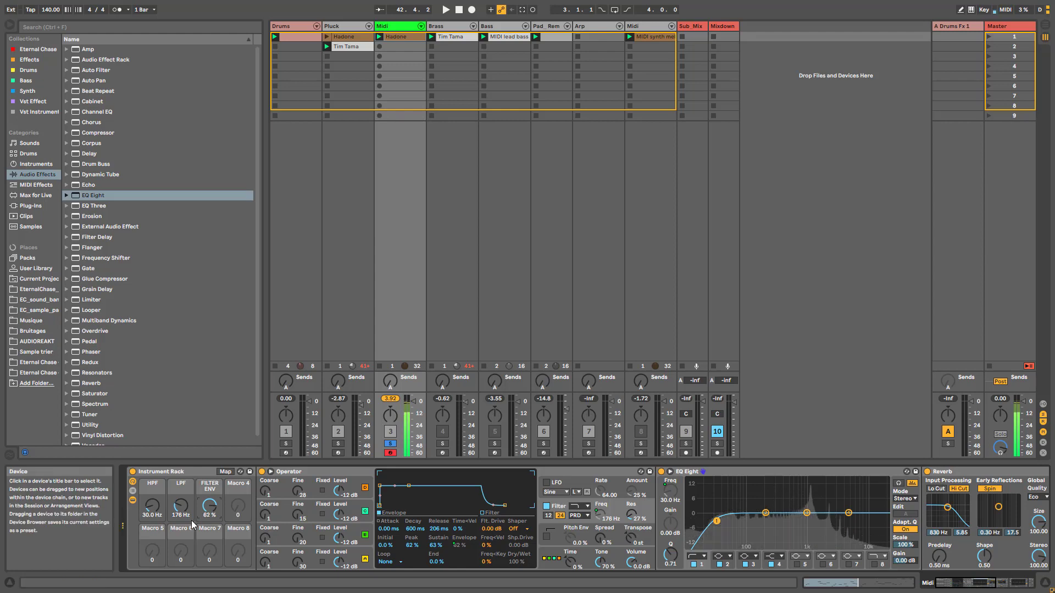
left_click_drag(209, 506, 209, 505)
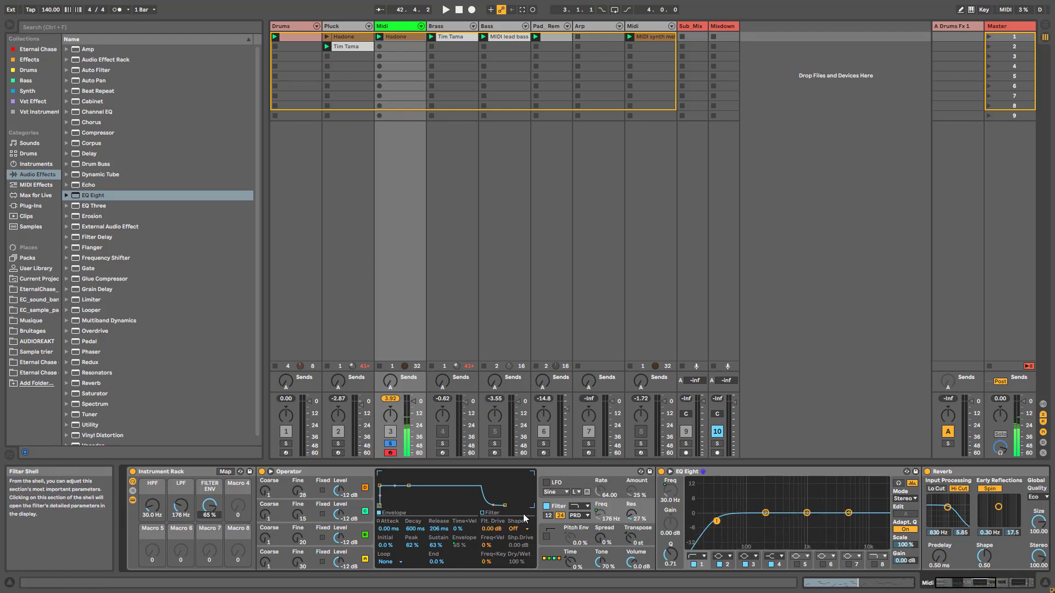
Map the attack times of Operator's filter envelope and all four oscillator envelopes to Macro 4
right_click(387, 529)
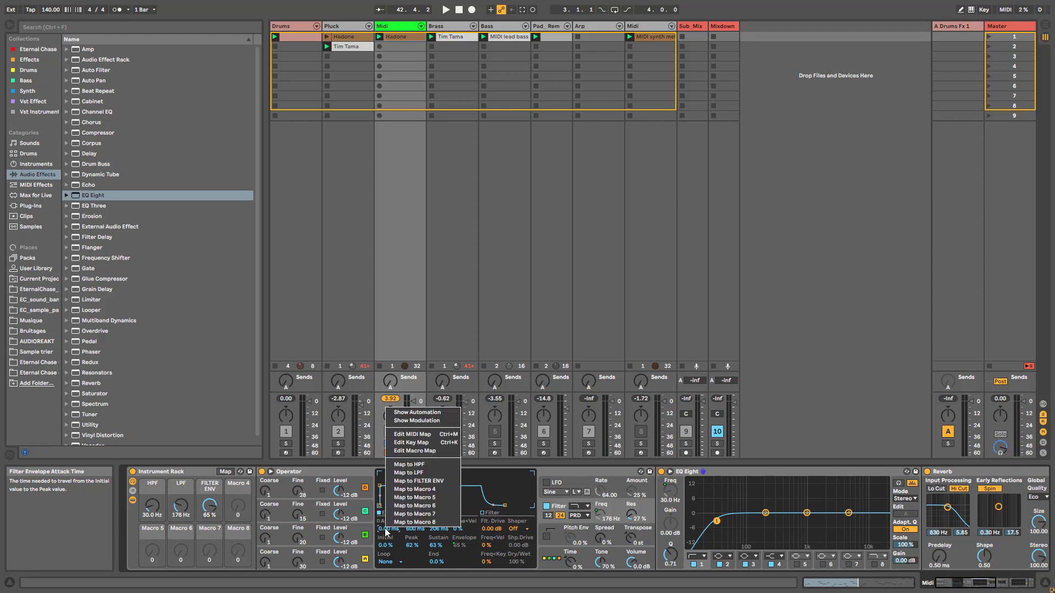
left_click(412, 489)
left_click(371, 549)
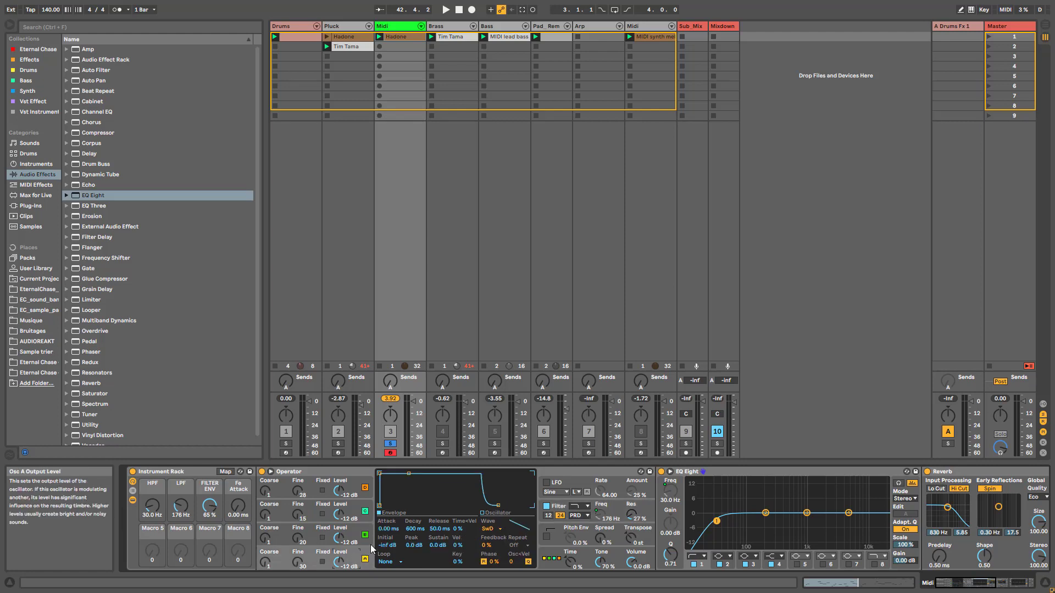
right_click(385, 545)
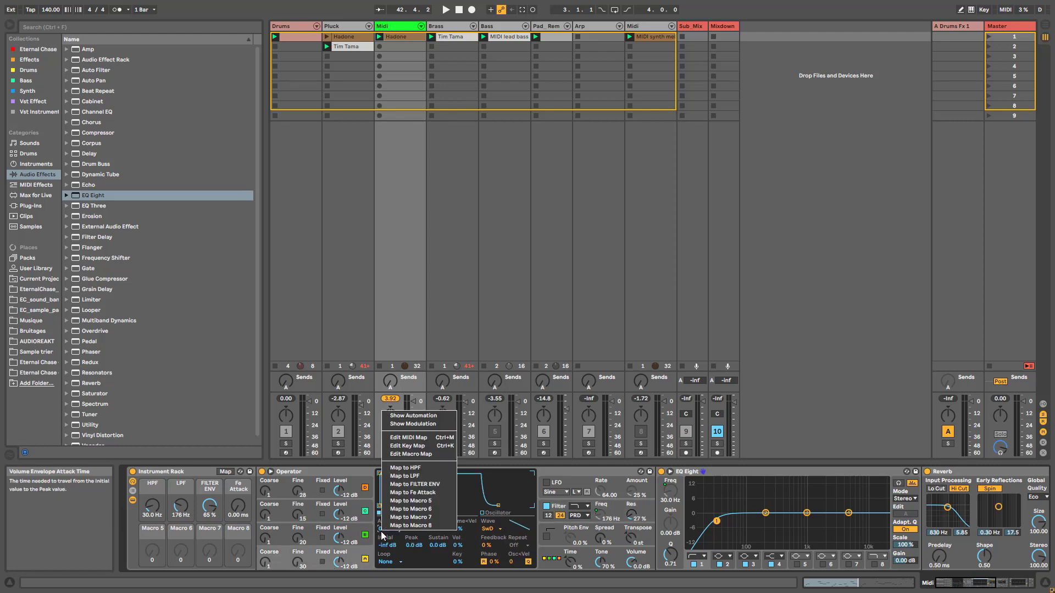
left_click(413, 493)
right_click(397, 529)
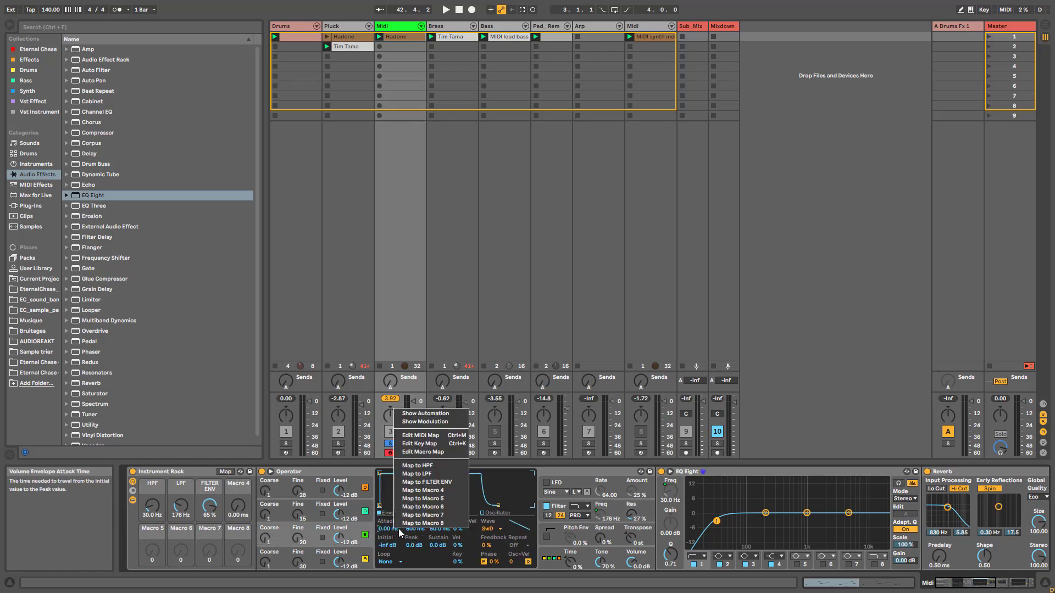
left_click(418, 490)
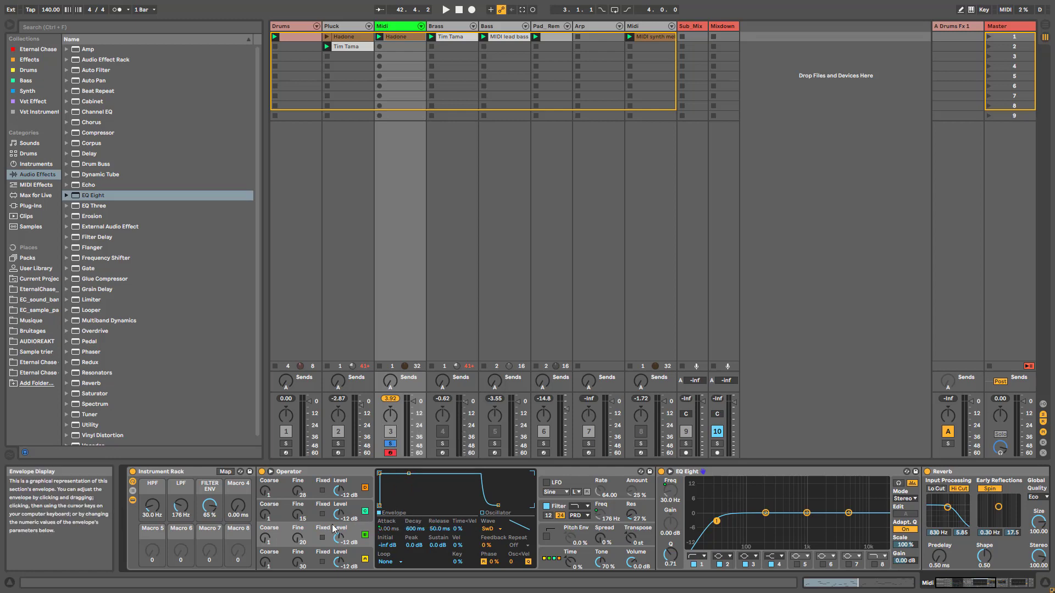
right_click(400, 534)
left_click(412, 495)
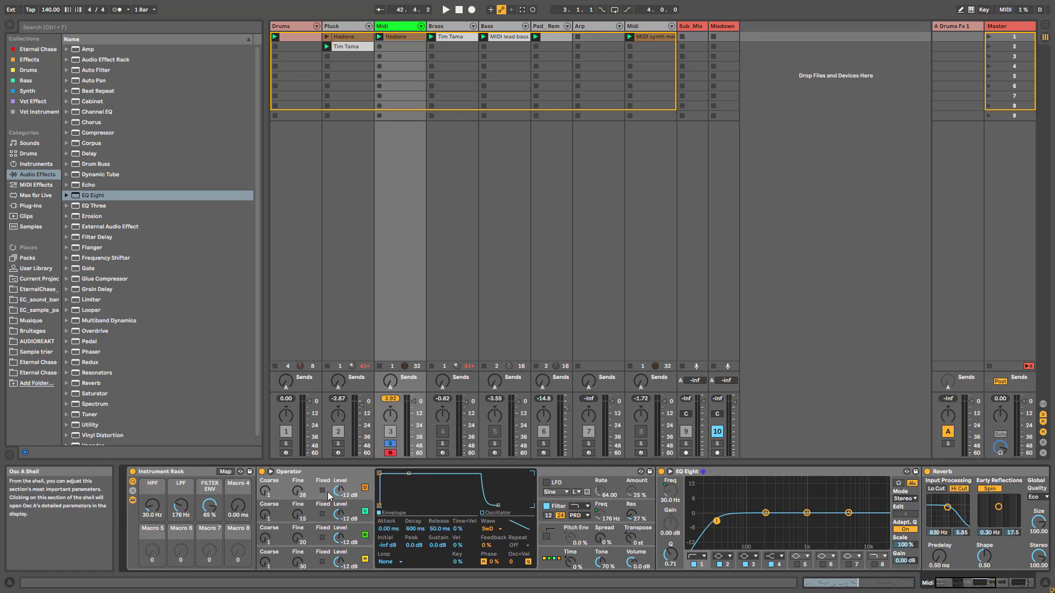
right_click(389, 529)
left_click(416, 488)
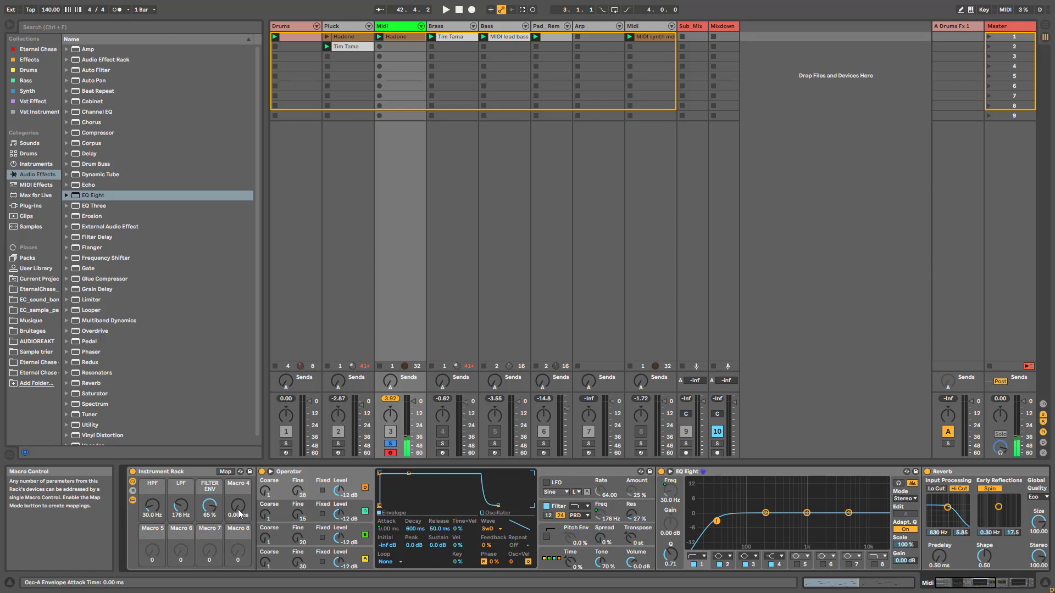
Audition slower attack times with Macro 4, ending at 29.0 ms with playback stopped
left_click_drag(240, 514, 240, 508)
key("space")
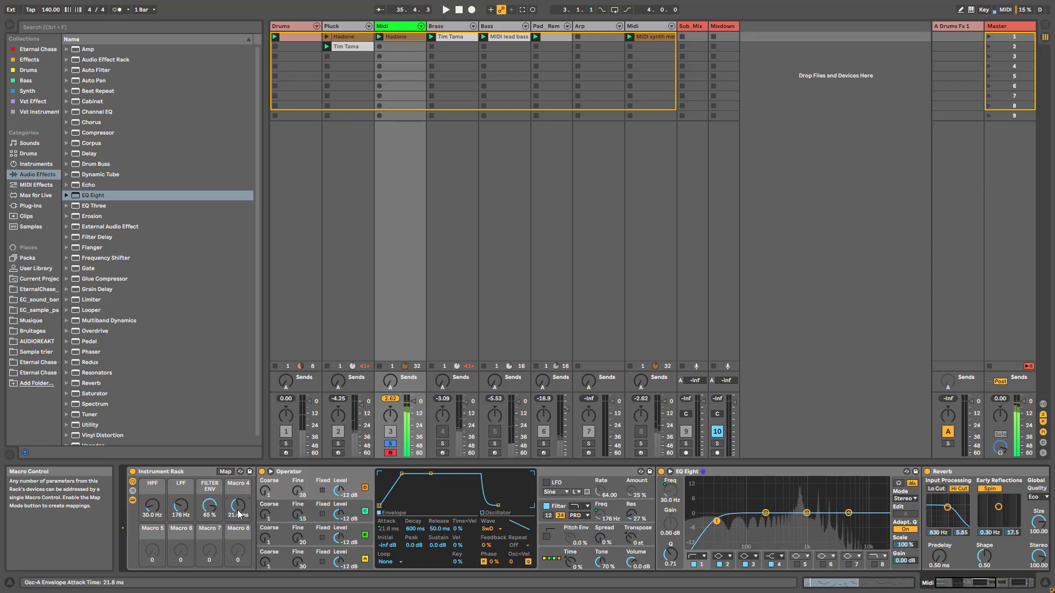
key("space")
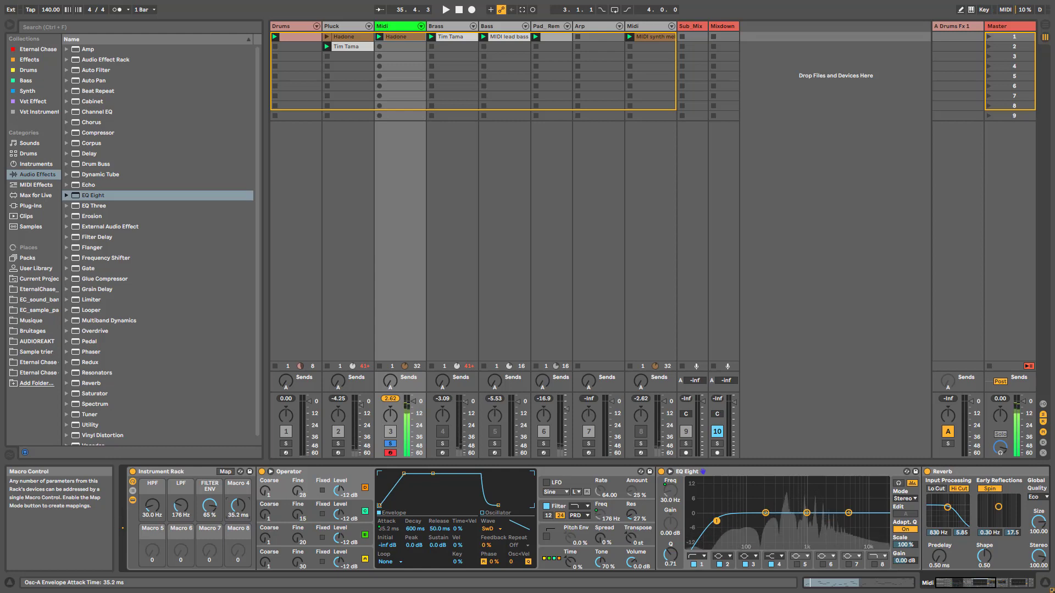
left_click_drag(240, 514, 240, 511)
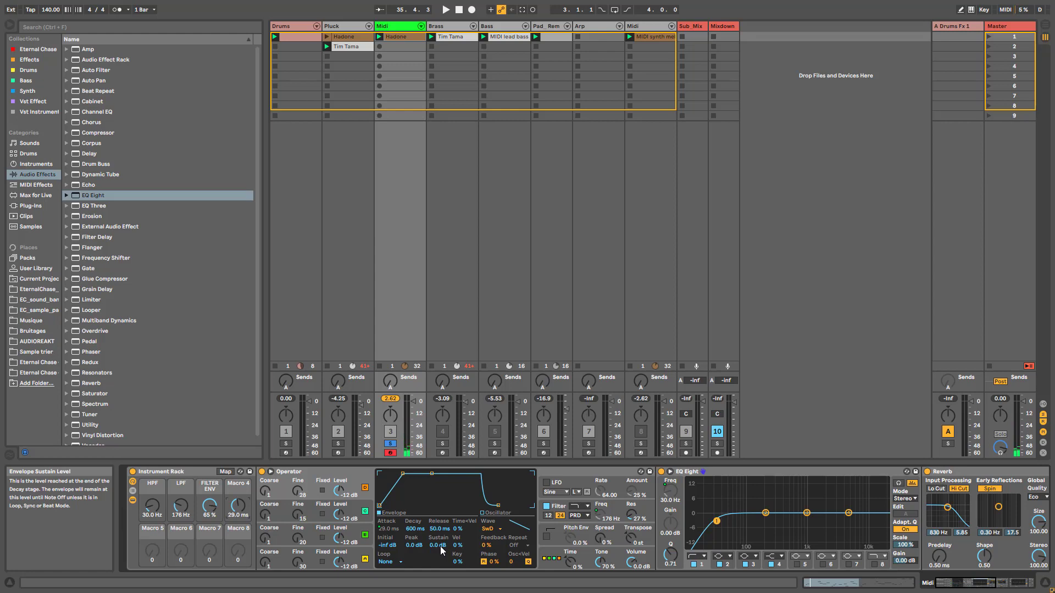
Set oscillator D's envelope sustain to -inf dB and map the sustain levels of all four oscillators to Macro 5
left_click_drag(438, 546, 437, 549)
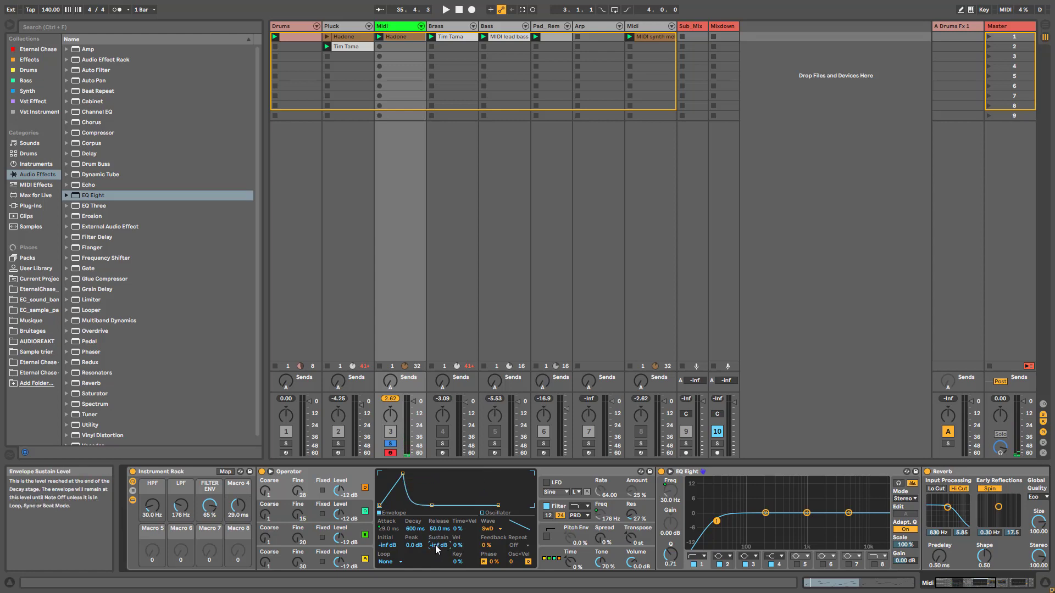
right_click(437, 550)
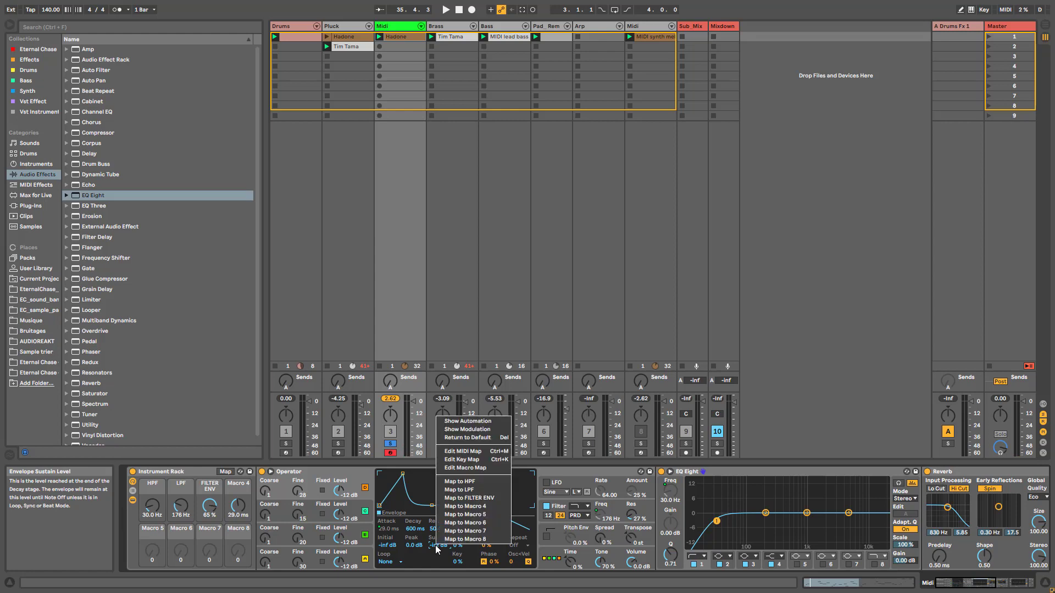
left_click(453, 516)
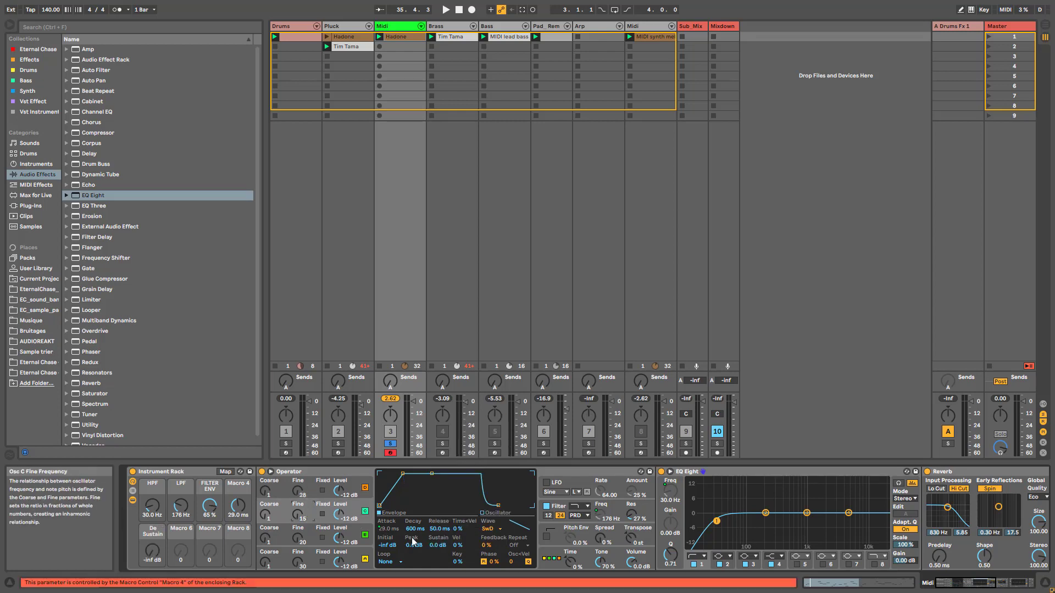
right_click(436, 545)
left_click(455, 514)
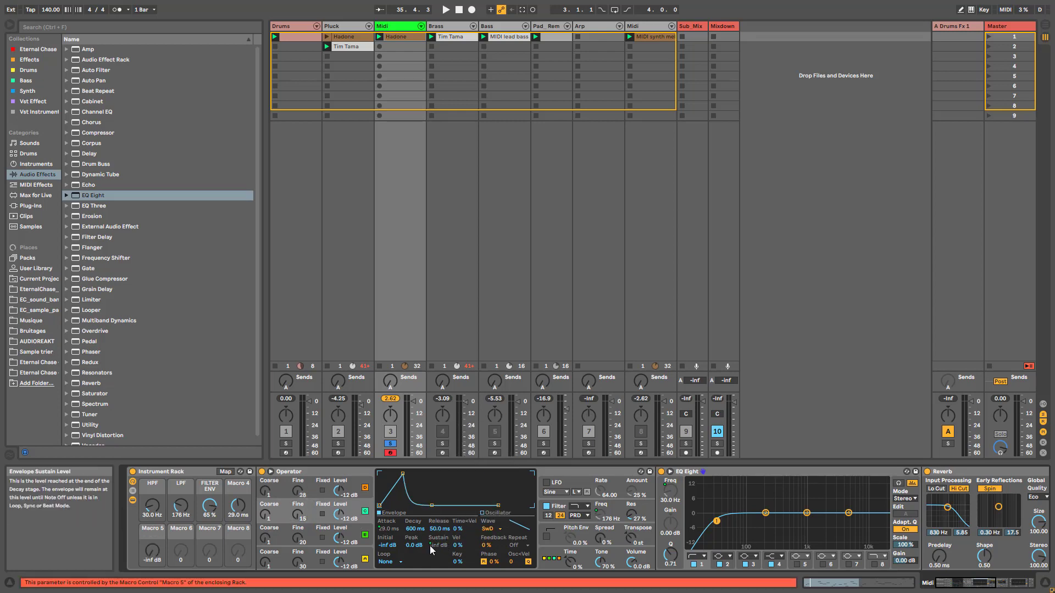
left_click(304, 539)
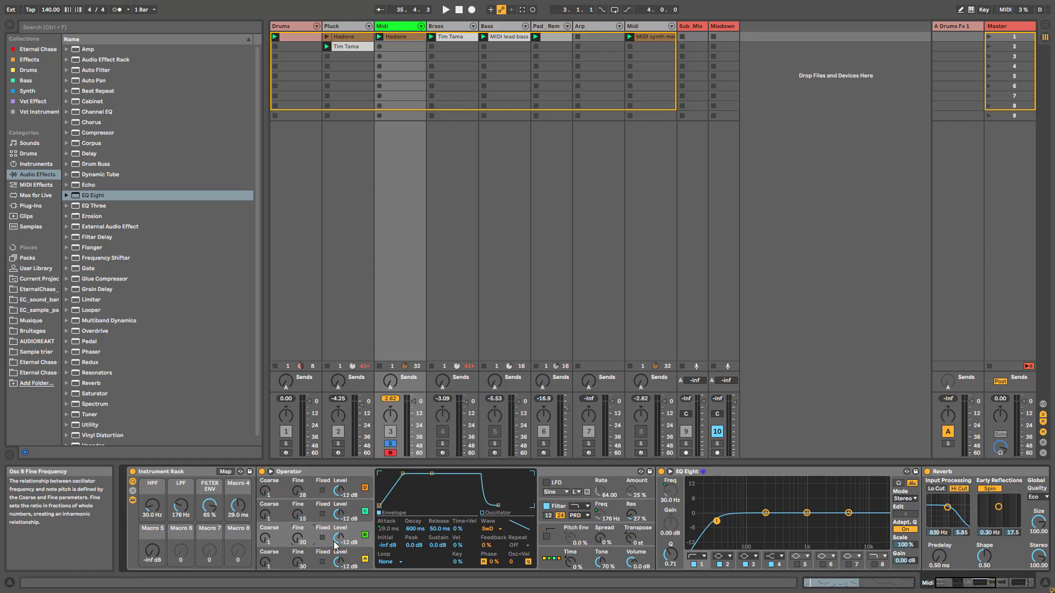
right_click(433, 546)
left_click(467, 513)
left_click(313, 561)
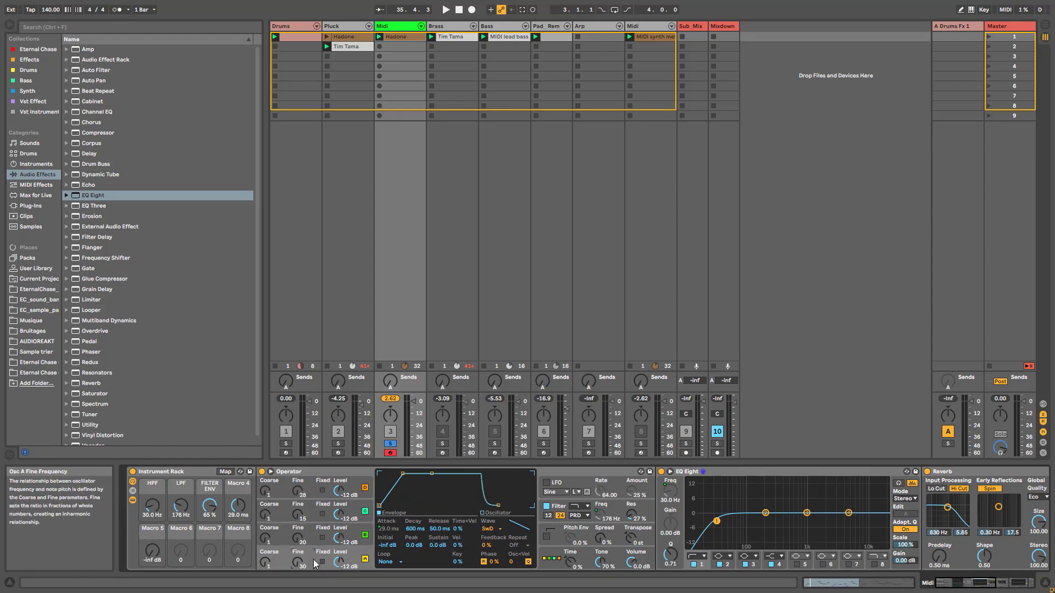
right_click(438, 545)
left_click(462, 517)
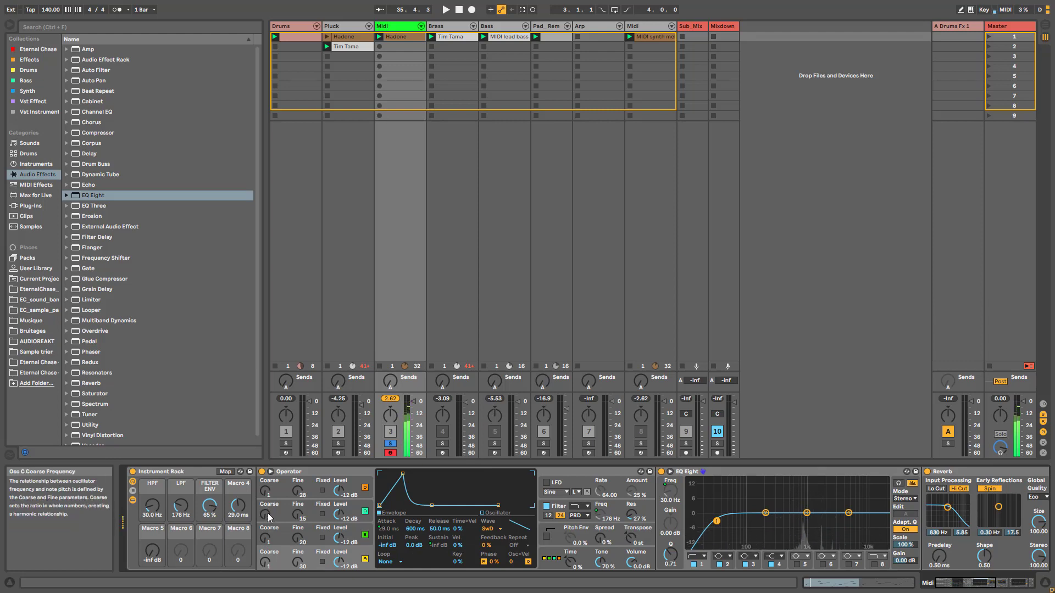
Set the attack on Macro 4 to 0.00 ms and the sustain on Macro 5 to 0.0 dB during playback
key("space")
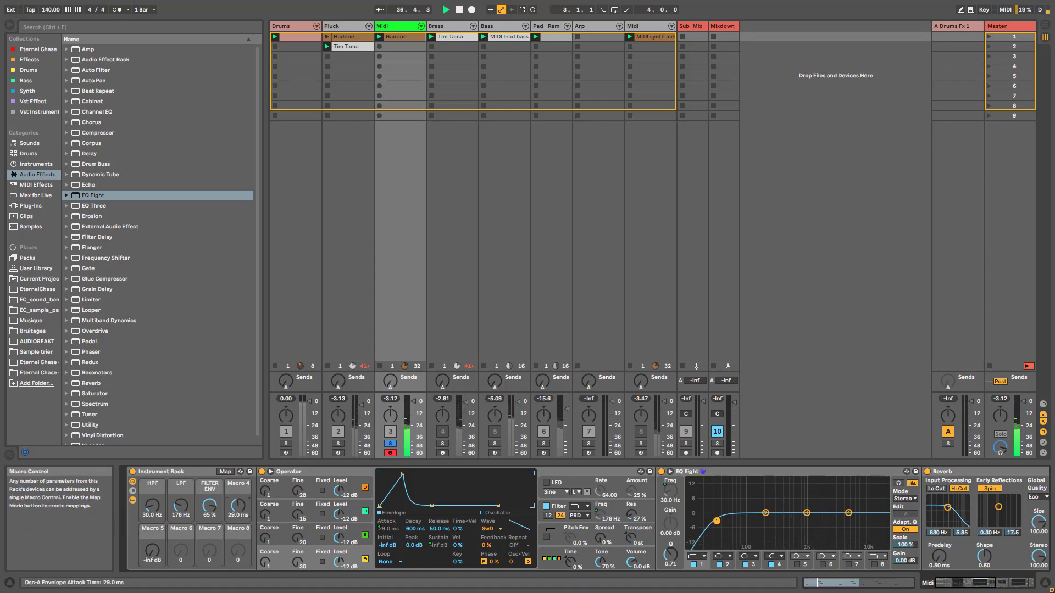
left_click_drag(238, 505, 238, 527)
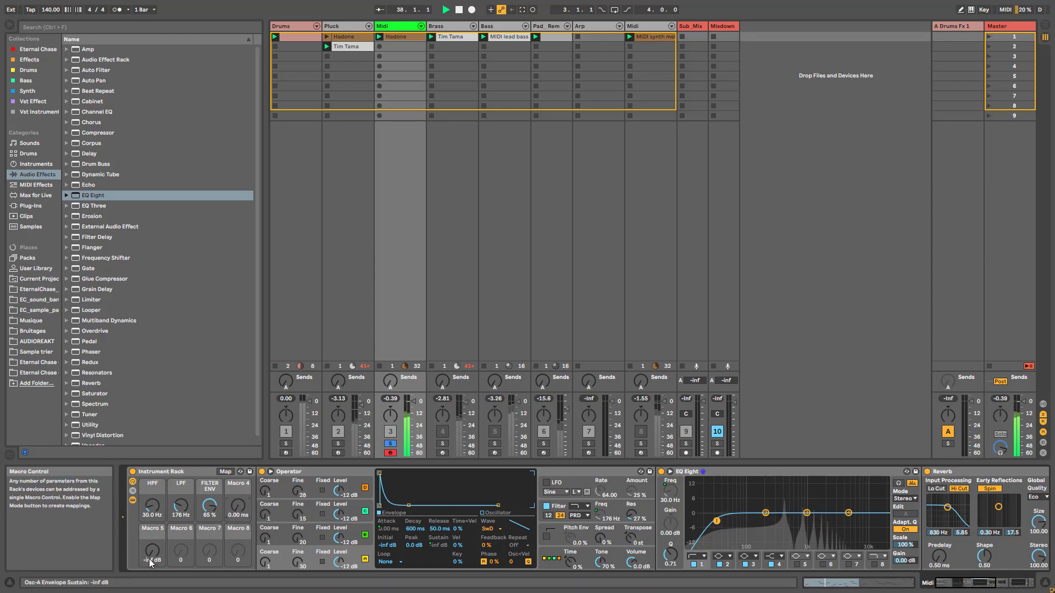
left_click_drag(151, 561, 151, 542)
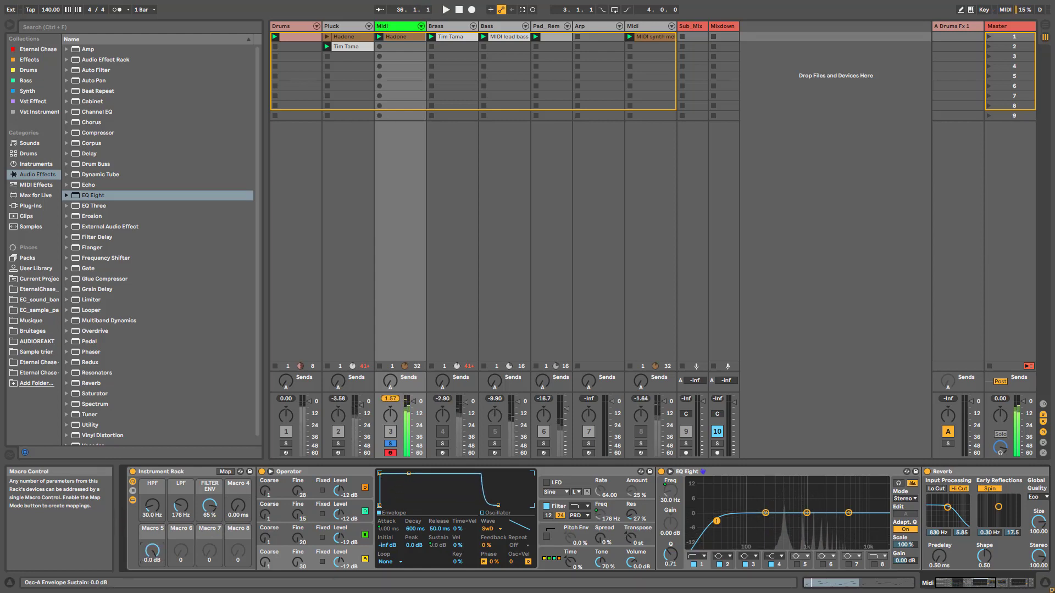
Rename Macro 5 in the Instrument Rack as SUSTAIN
left_click(153, 528)
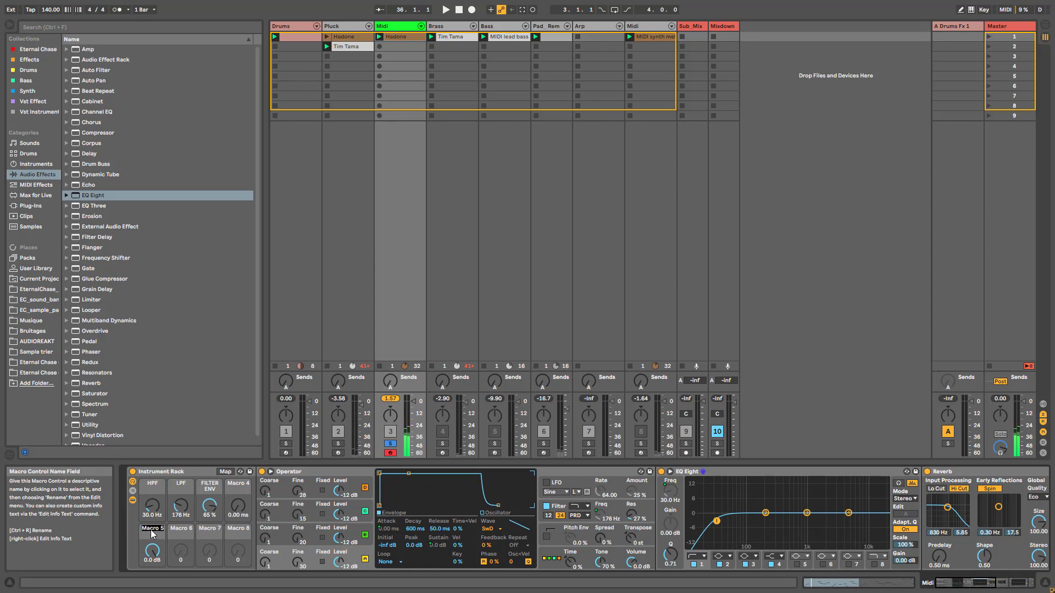
type("SUSTAIN")
key("Return")
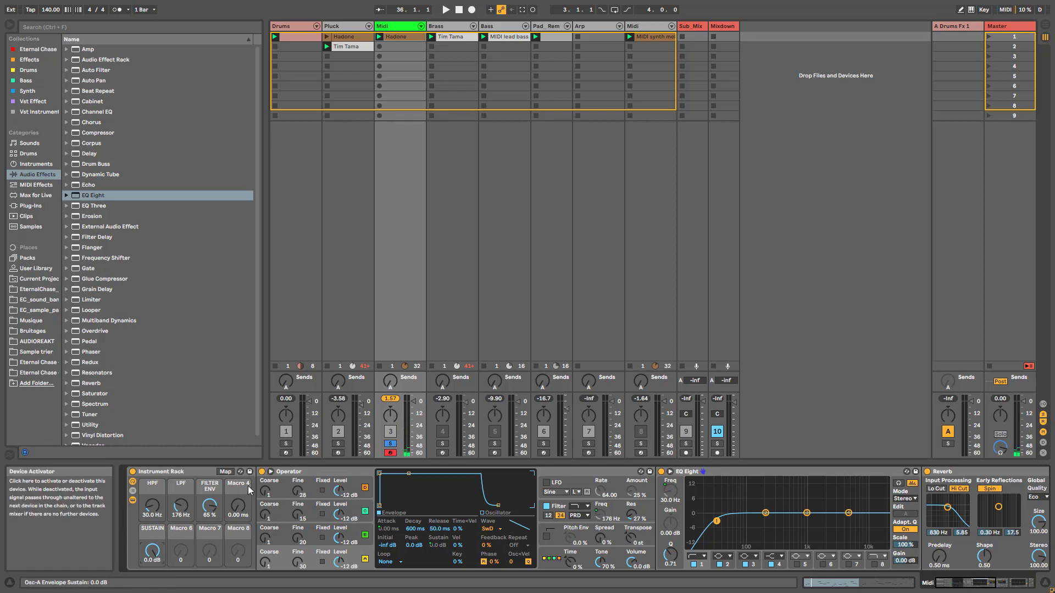
key("ctrl+t")
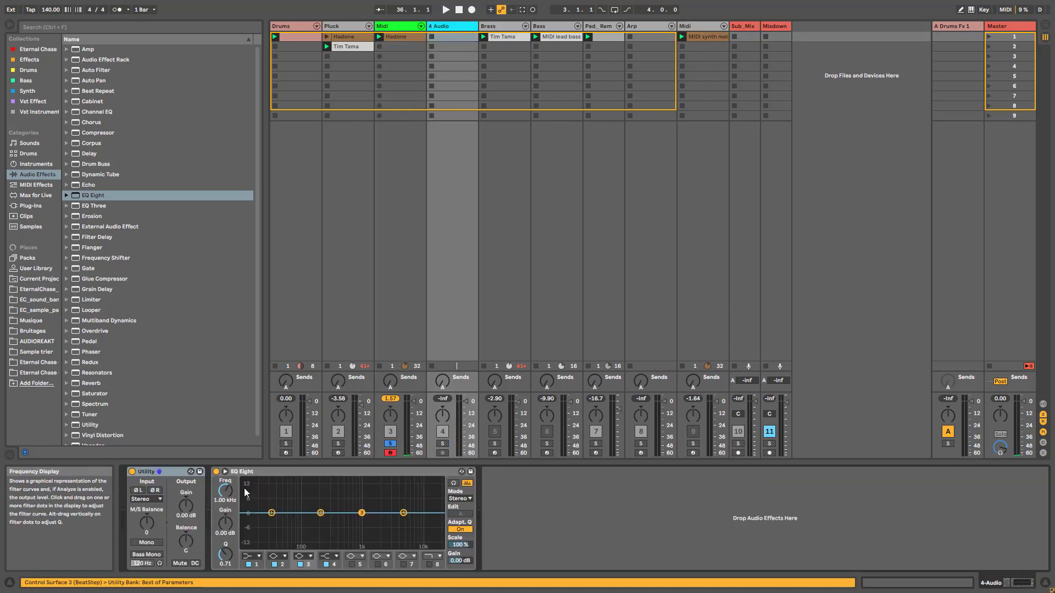
key("ctrl+z")
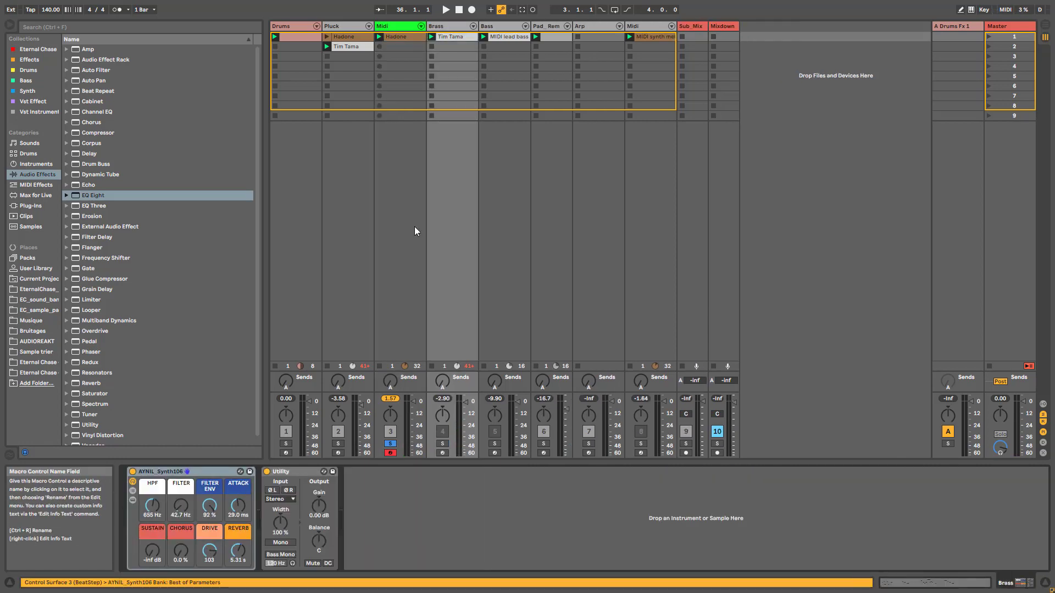
left_click(412, 270)
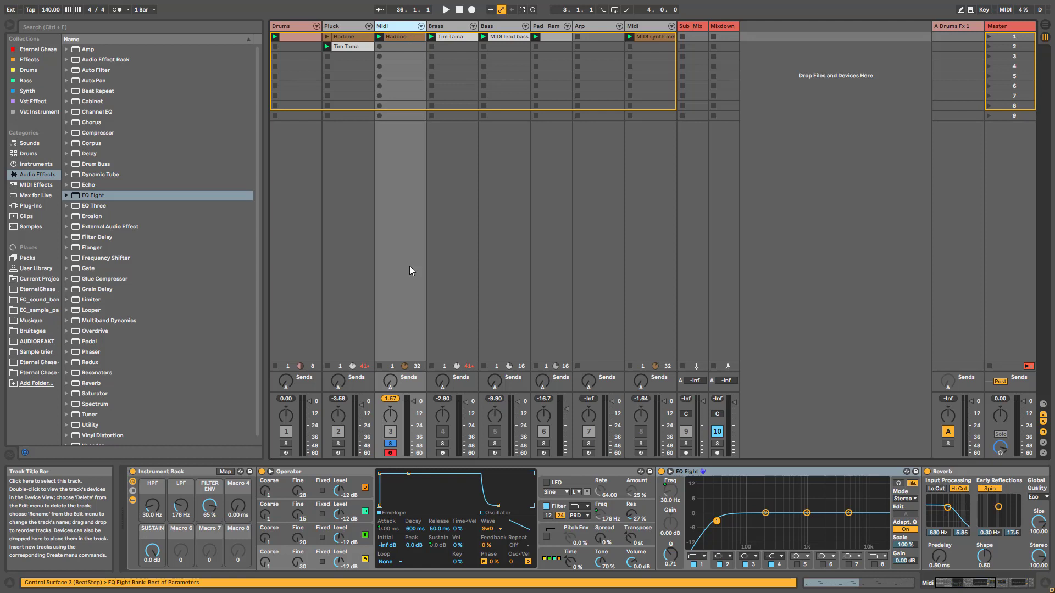
Rename Macro 4 in the Instrument Rack as ATTACK
left_click(235, 487)
type("ATTACK")
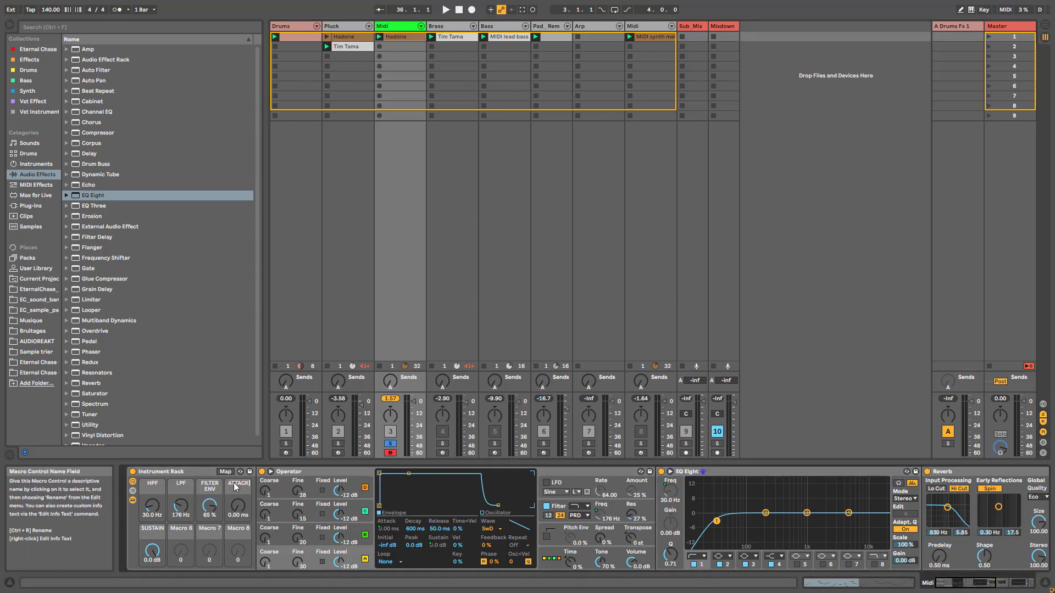
key("Return")
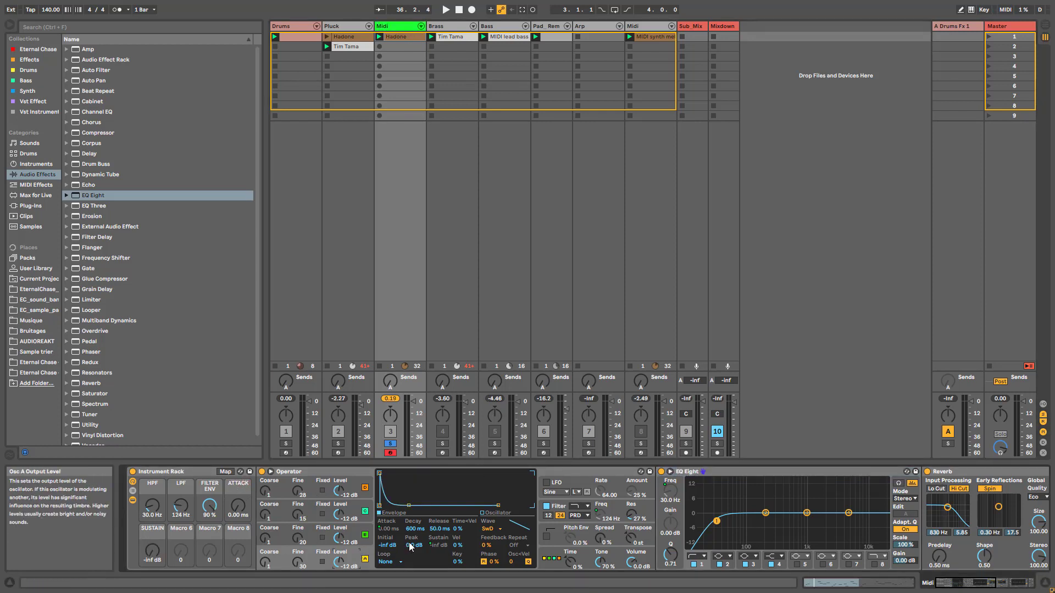
During playback, set oscillator A's envelope decay to 2.96 s and release to 7.00 s, and the FILTER ENV macro to 92 %
key("space")
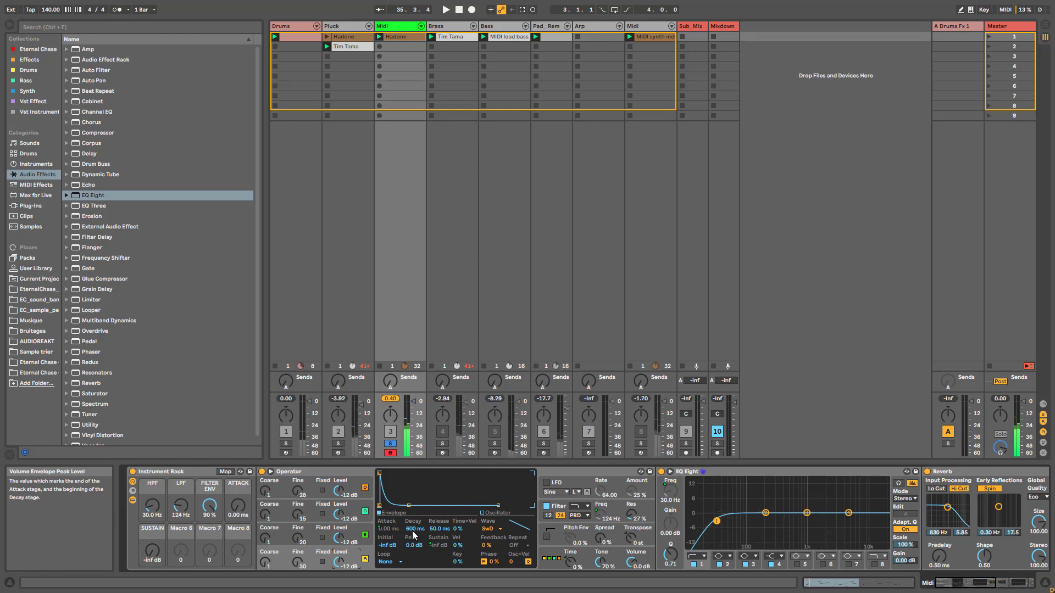
key("space")
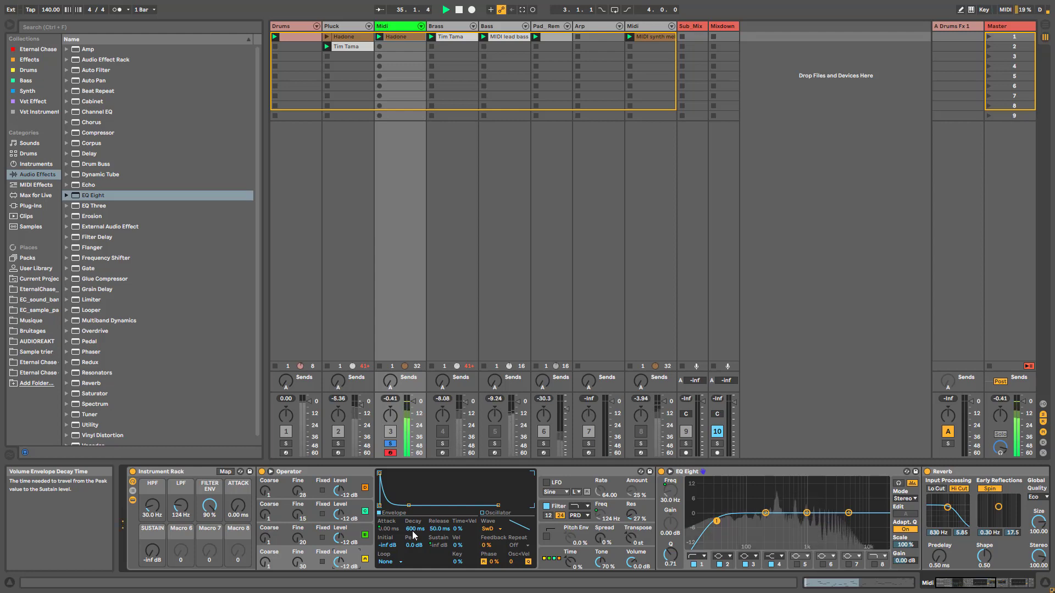
left_click_drag(413, 531, 413, 500)
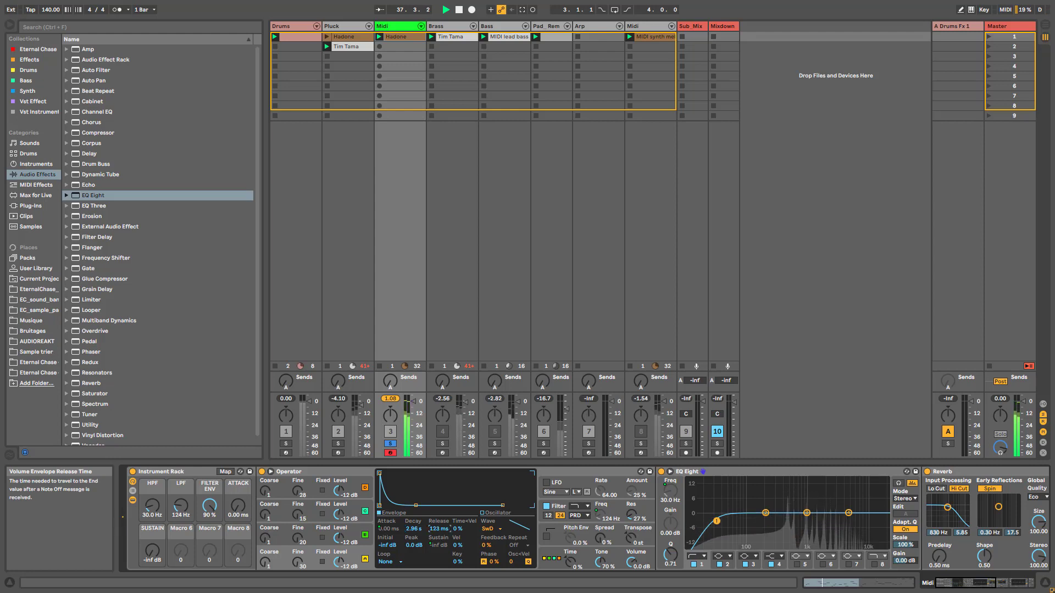
left_click_drag(440, 529, 439, 496)
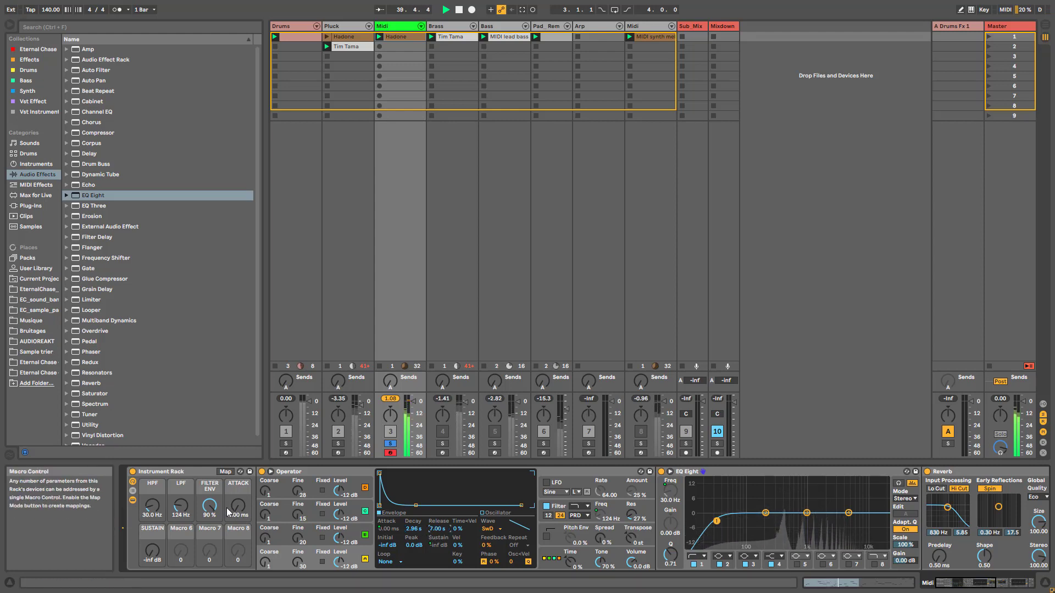
left_click_drag(210, 506, 209, 505)
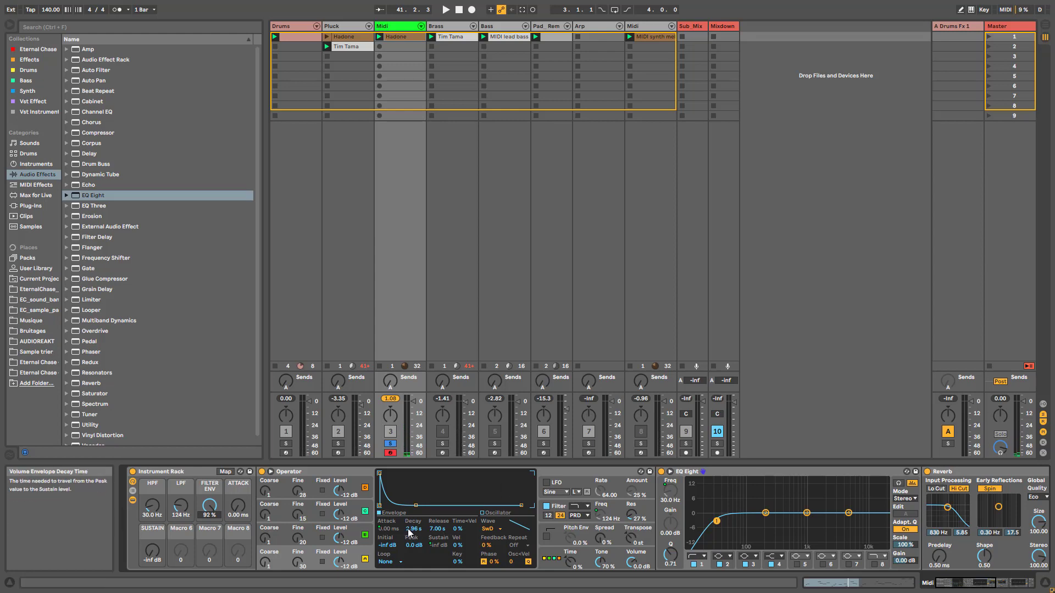
Copy oscillator A's envelope to oscillators B, C and D in Operator and audition the sound
left_click(315, 543)
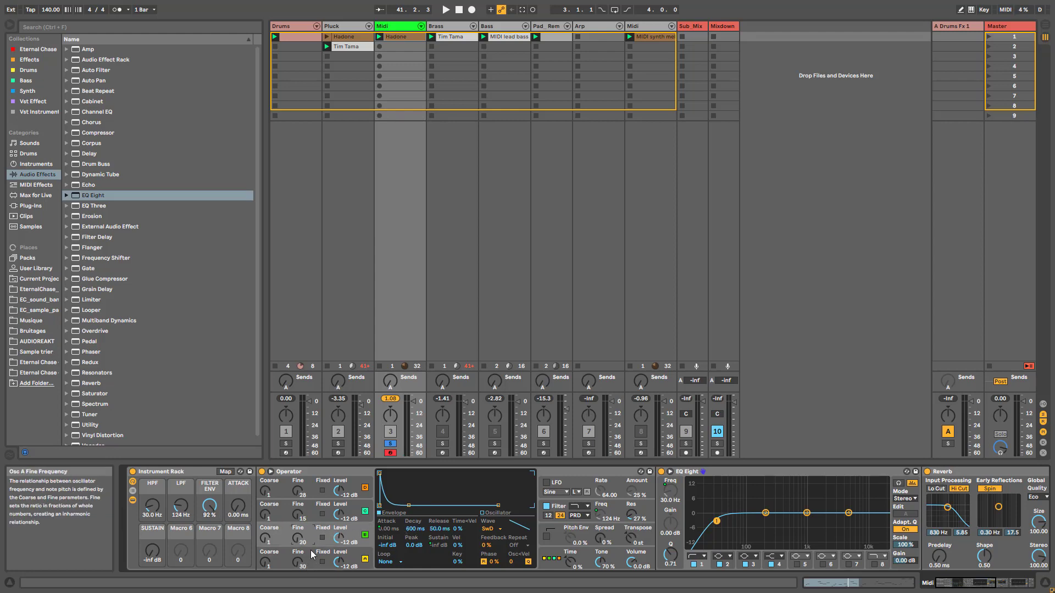
right_click(434, 494)
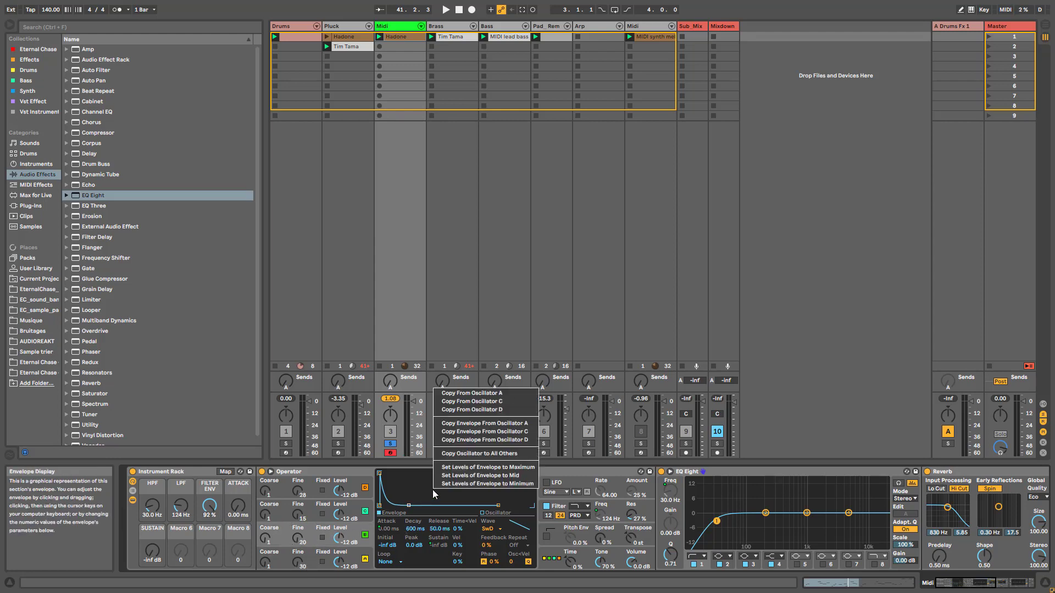
left_click(470, 426)
left_click(353, 514)
right_click(449, 494)
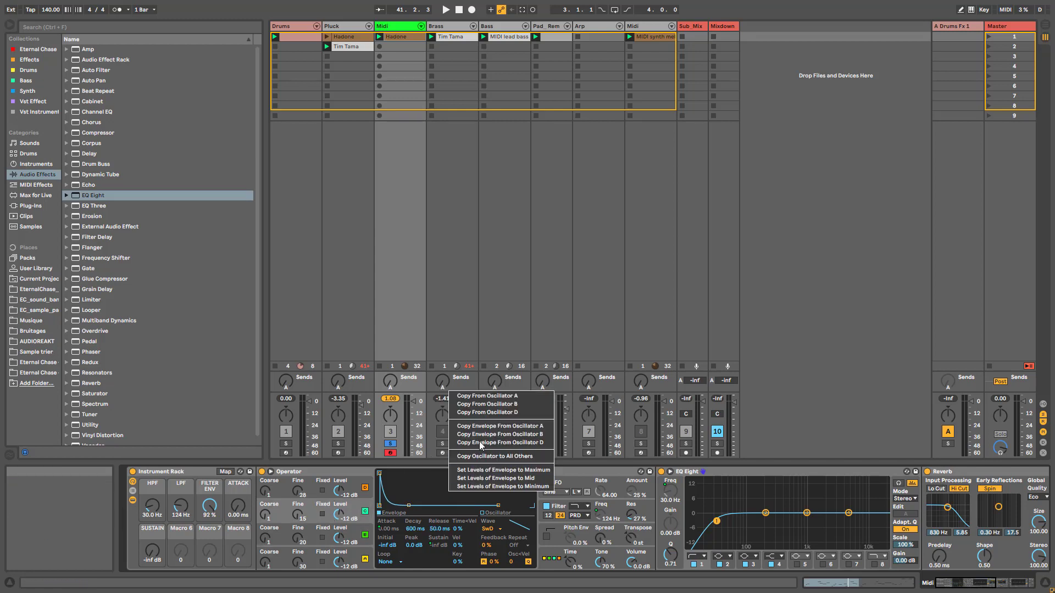
left_click(478, 426)
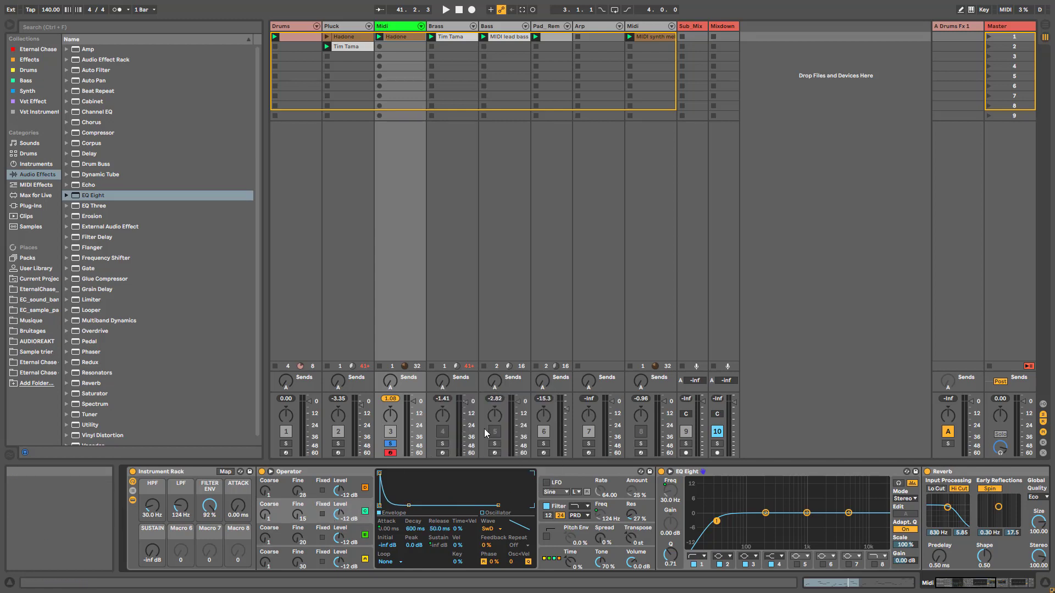
right_click(432, 488)
left_click(483, 425)
key("space")
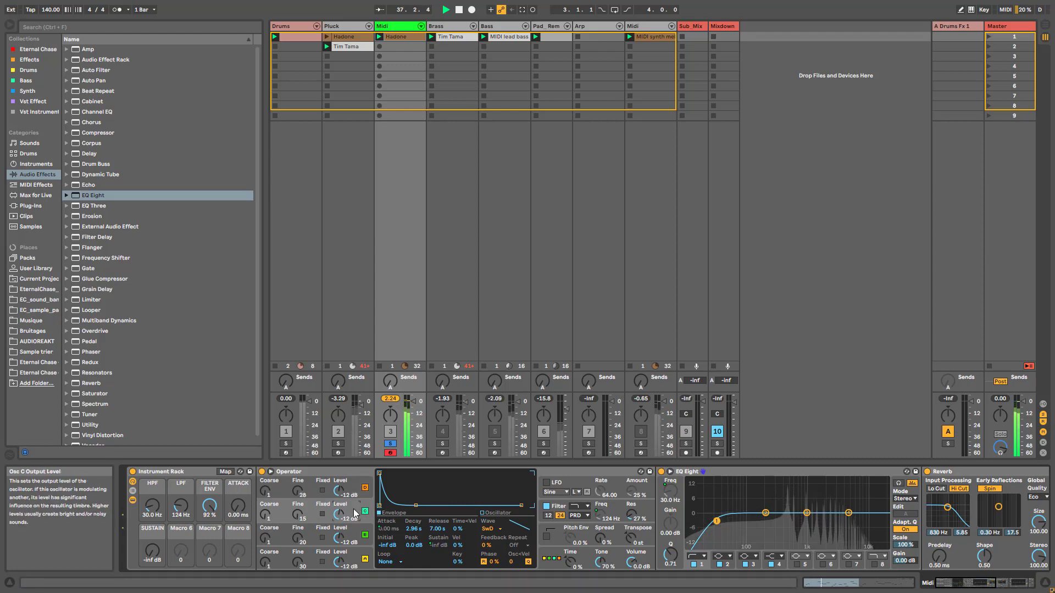
left_click(340, 539)
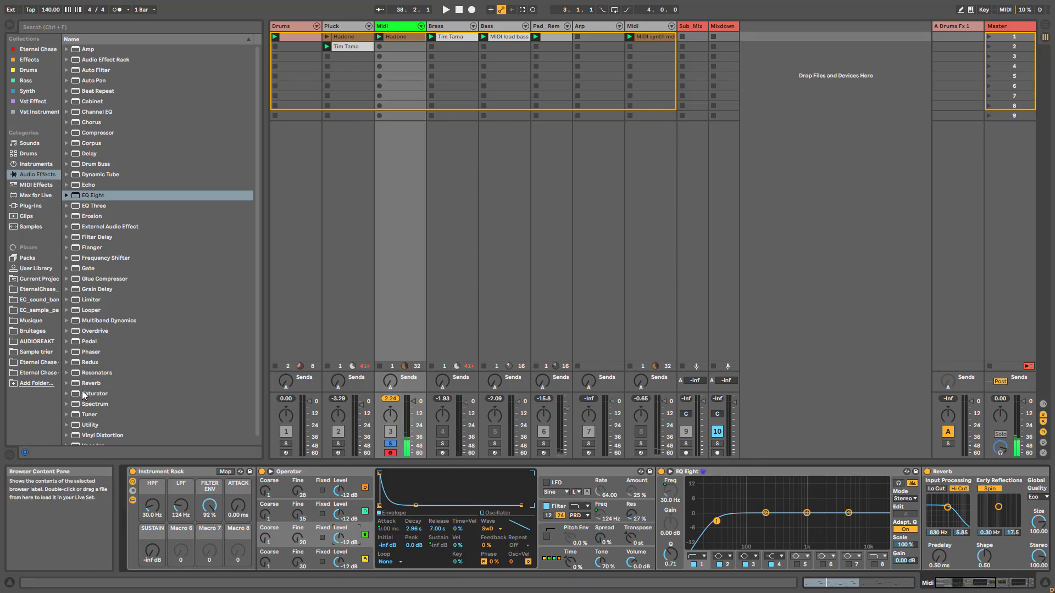
Insert a Saturator between EQ Eight and Reverb, and set the HPF macro to 173 Hz and LPF to 82.5 Hz
left_click_drag(83, 394, 884, 489)
left_click_drag(835, 523, 835, 523)
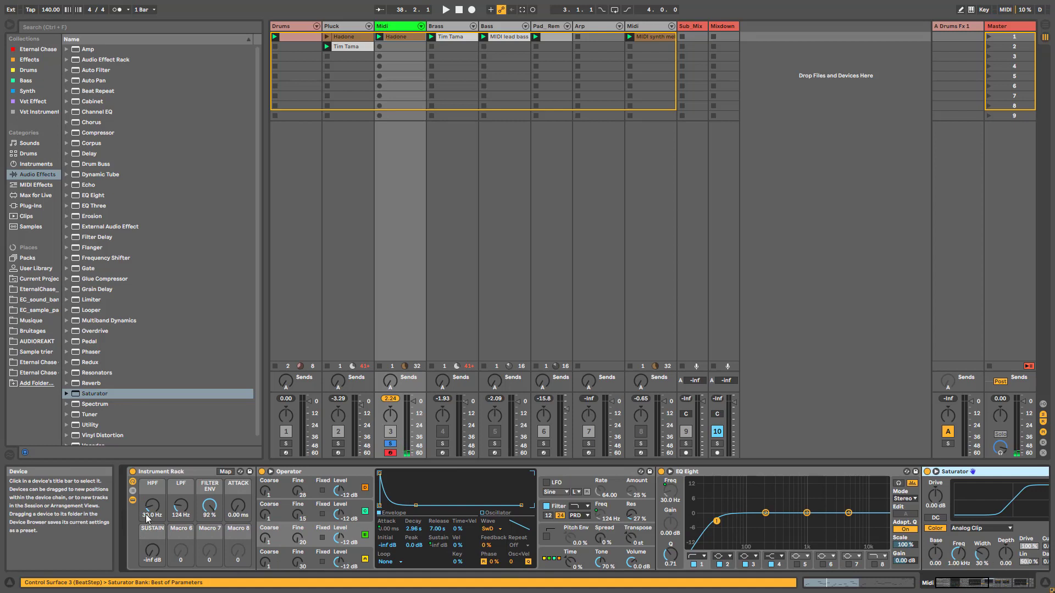
left_click_drag(150, 509, 181, 502)
key("space")
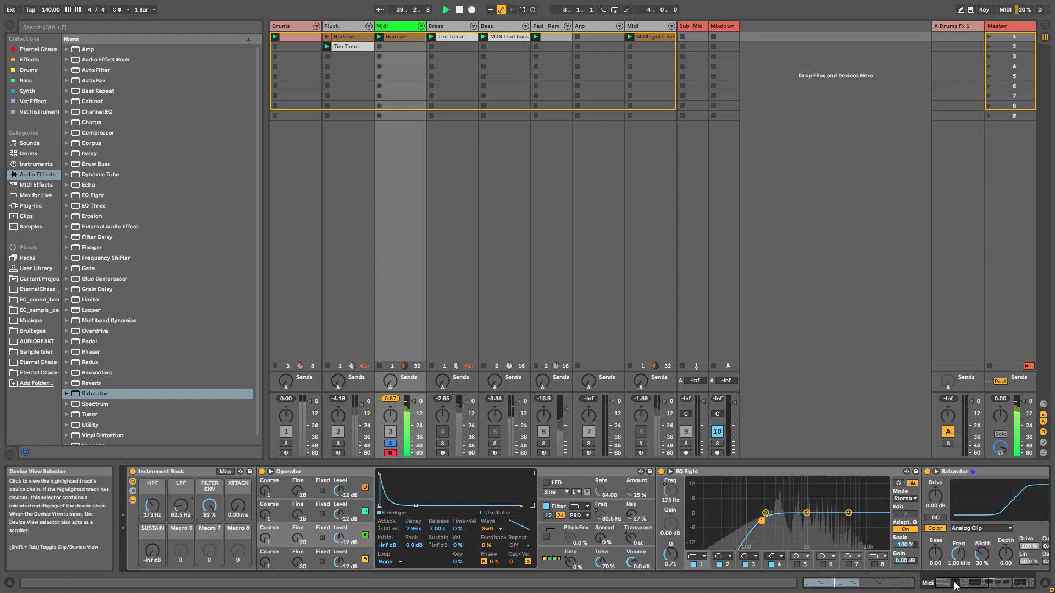
Set the Saturator's drive to 3.38 dB and the Reverb's decay time to 6.53 s while auditioning
left_click_drag(955, 583, 974, 583)
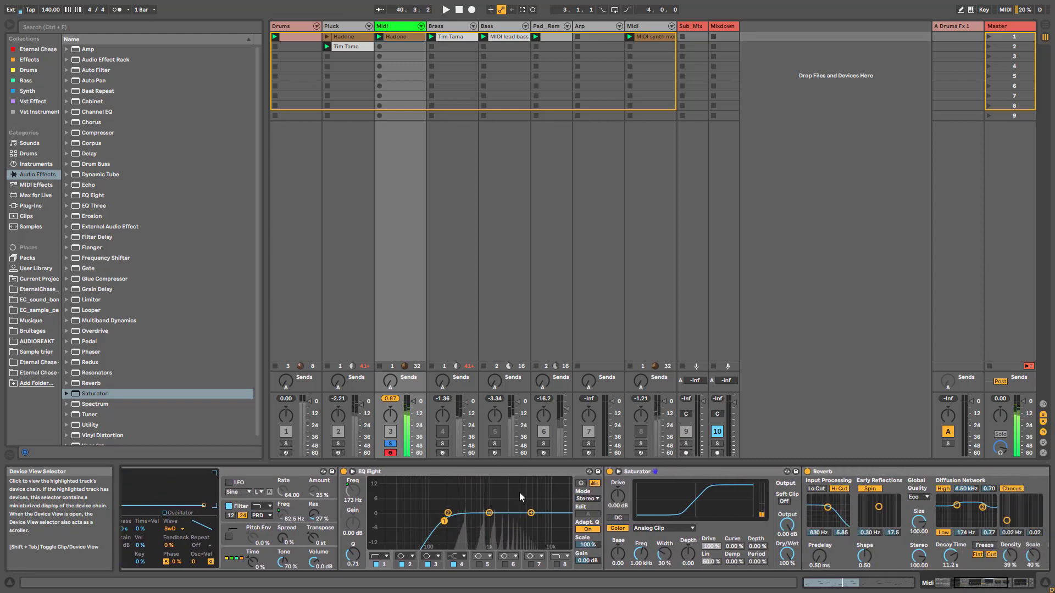
left_click_drag(618, 495, 618, 488)
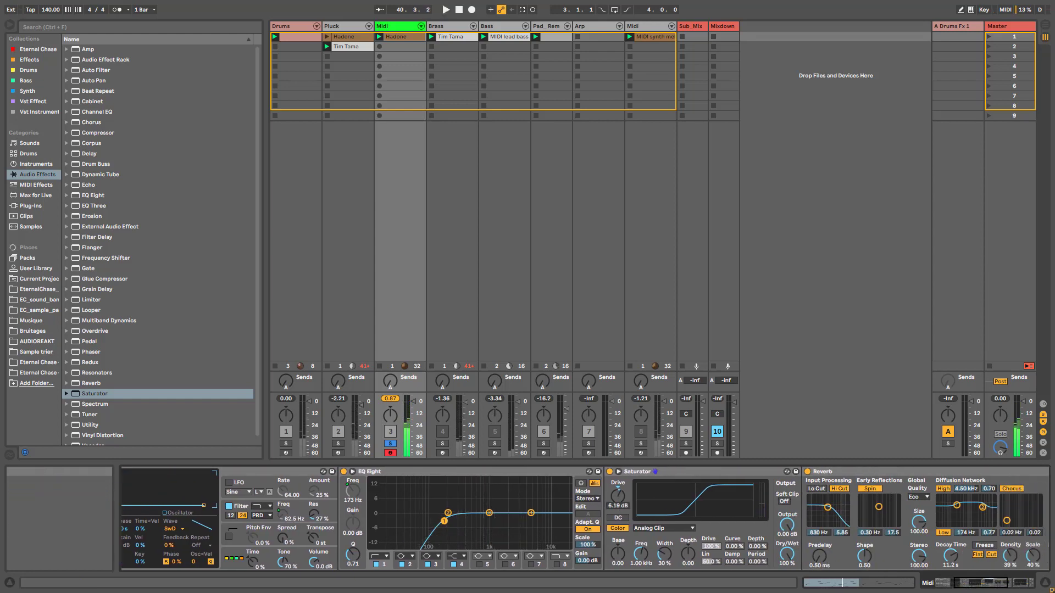
key("space")
left_click_drag(951, 557, 950, 564)
key("space")
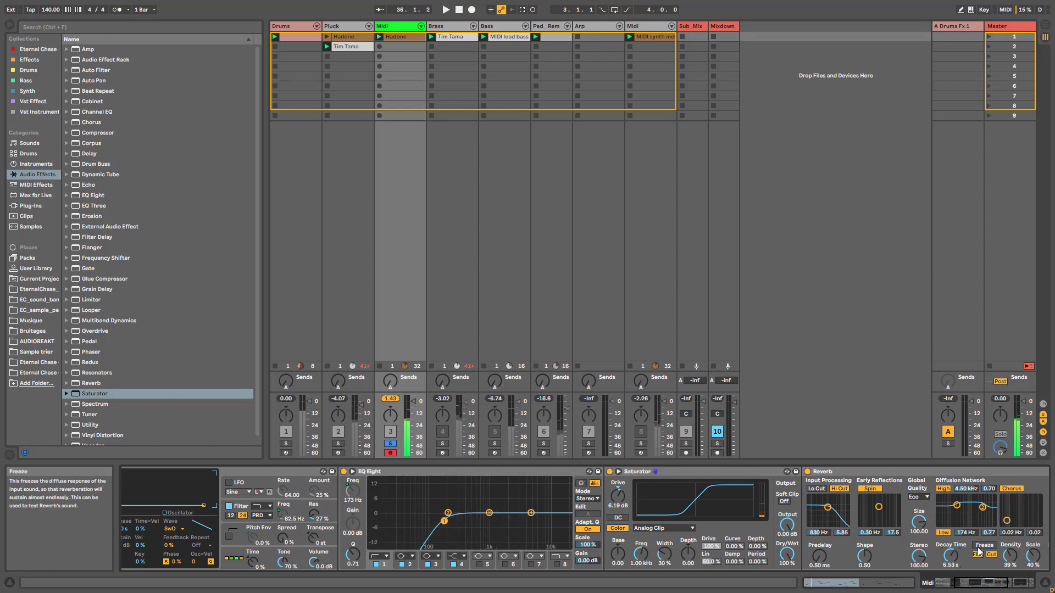
key("space")
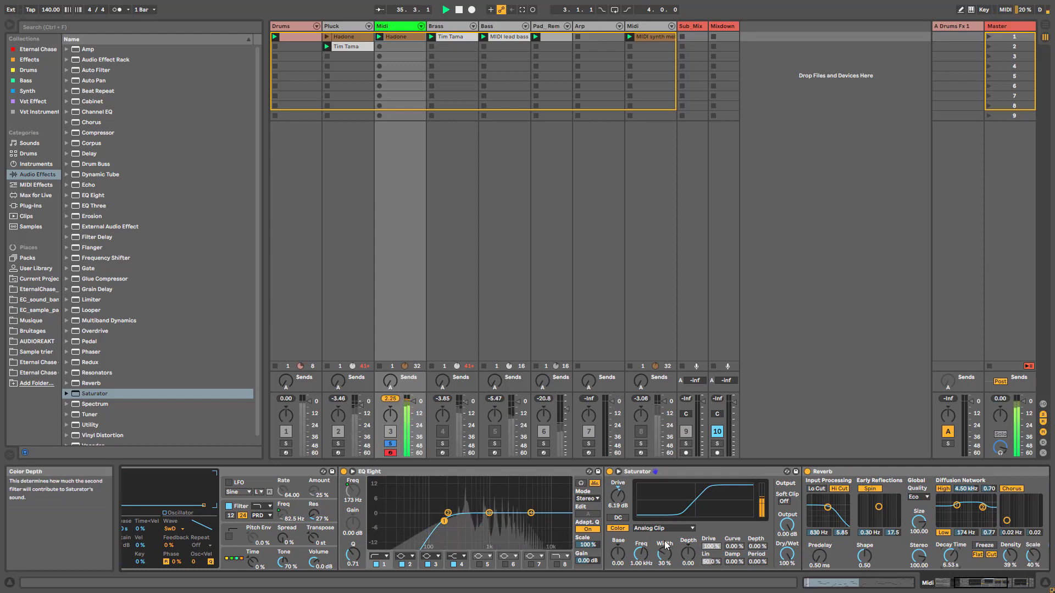
left_click_drag(623, 506, 622, 514)
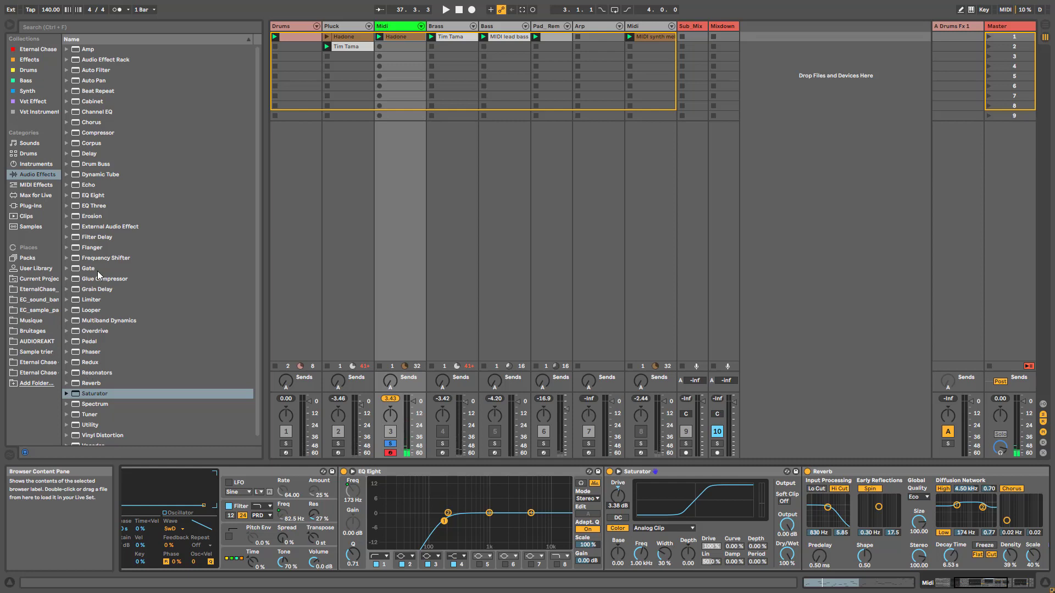
Insert an Overdrive between the Saturator and the Reverb in the device chain
scroll(116, 333, "down", 1)
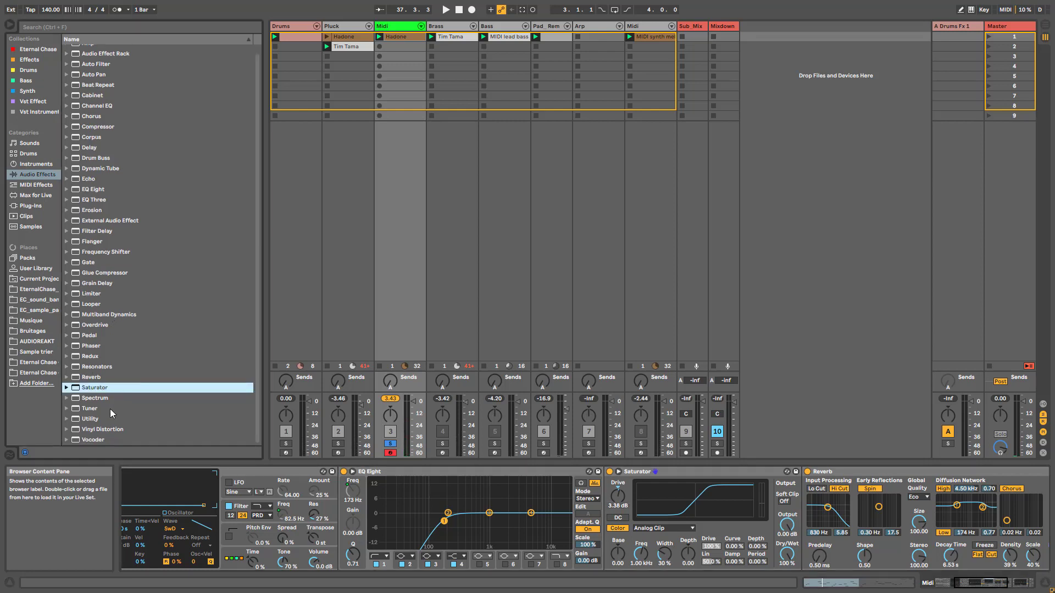
left_click(99, 325)
scroll(99, 326, "up", 1)
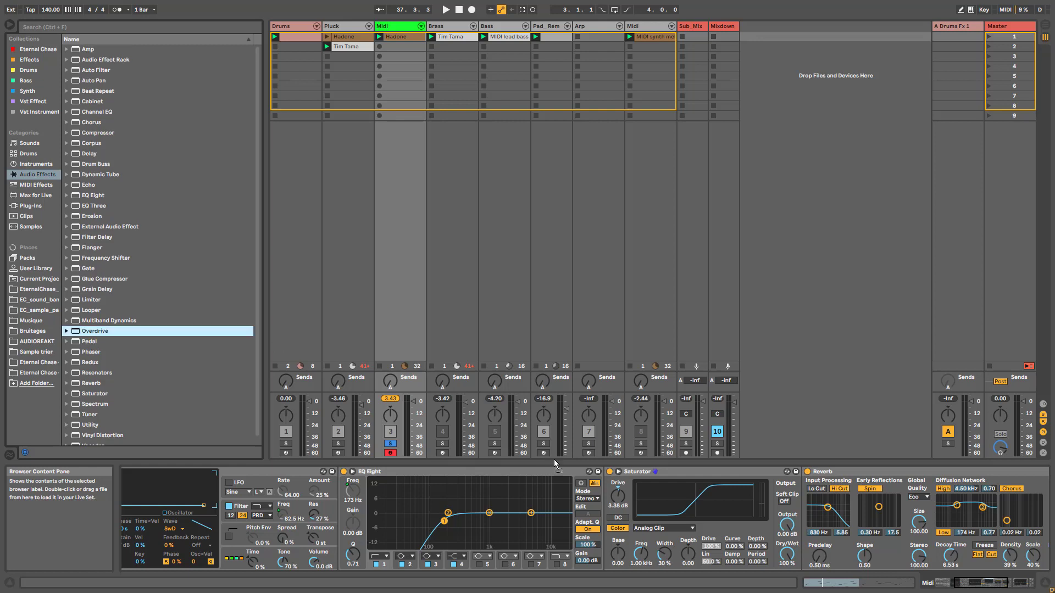
left_click_drag(761, 530, 763, 529)
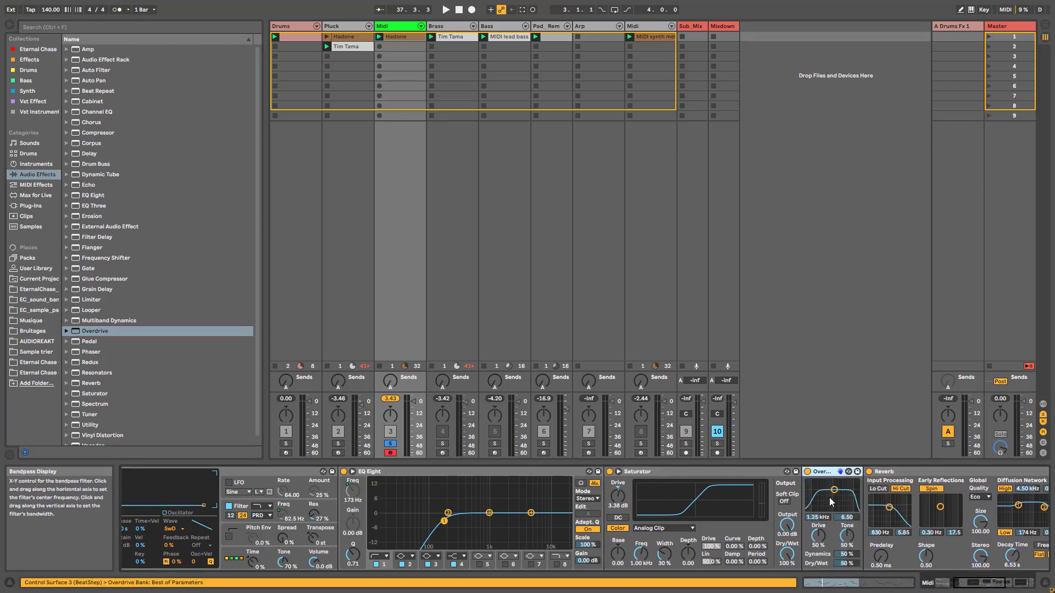
During playback, set Overdrive's bandpass to 1.92 kHz with bandwidth 2.27, drive 48 %, dynamics 0.0 % and dry/wet 39 %
key("space")
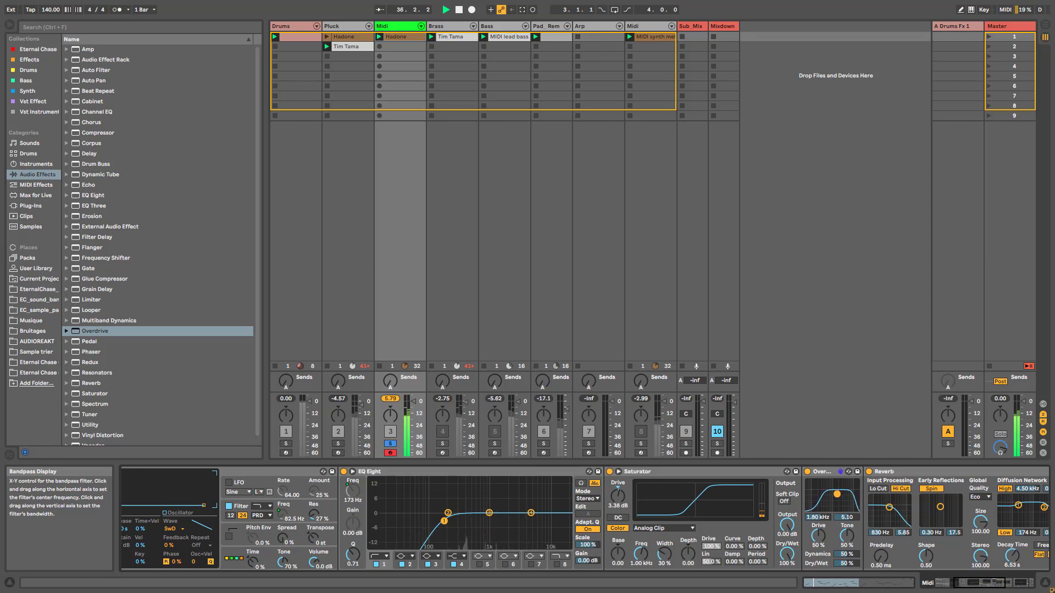
left_click_drag(837, 495, 837, 503)
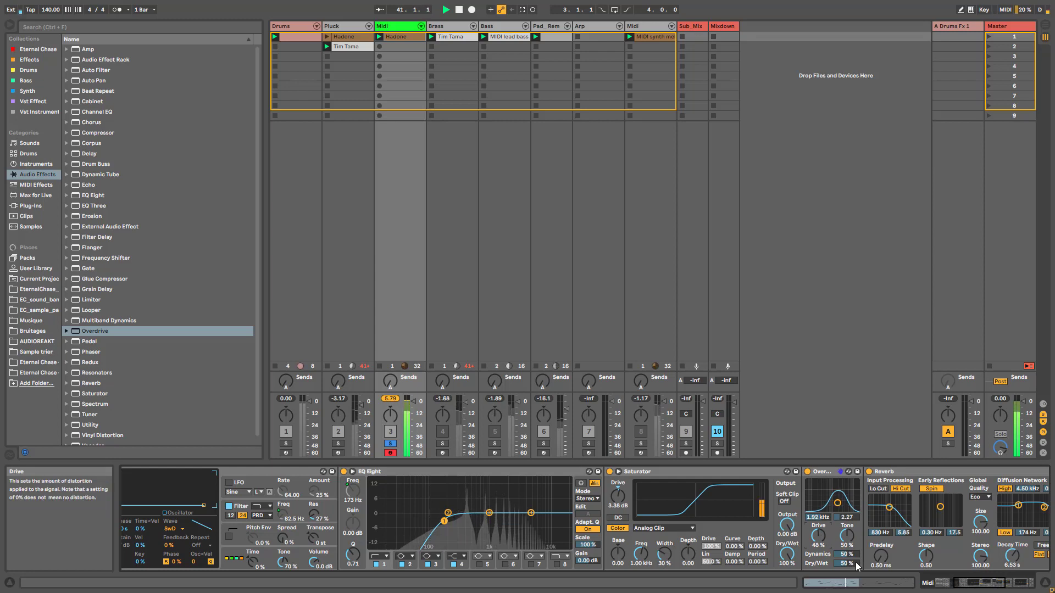
left_click_drag(846, 563, 846, 565)
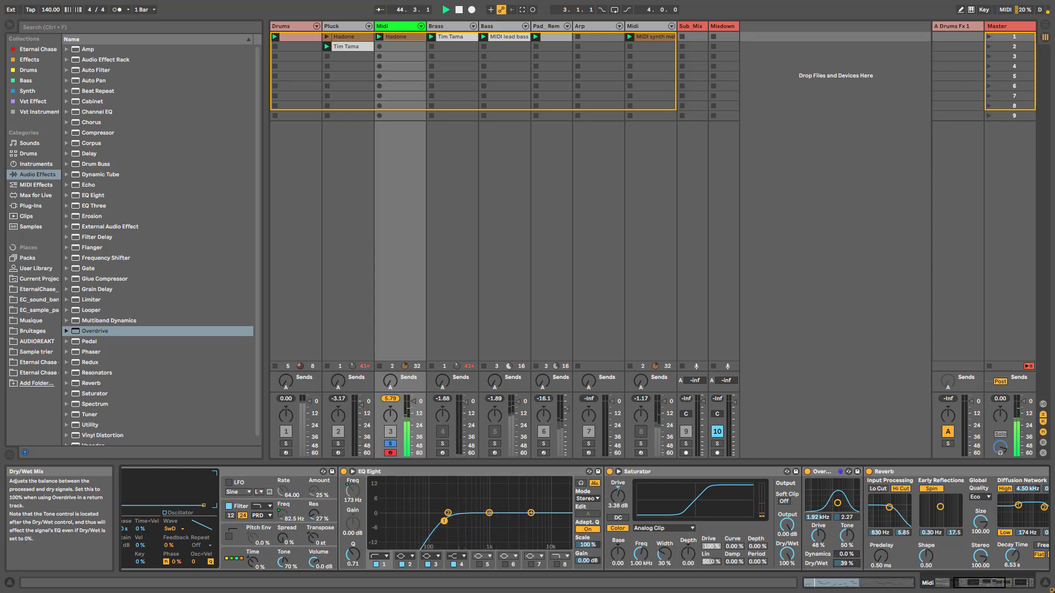
Set Operator's volume to -12 dB and compare Overdrive's dry/wet at 0 % and 100 % during playback
left_click(313, 562)
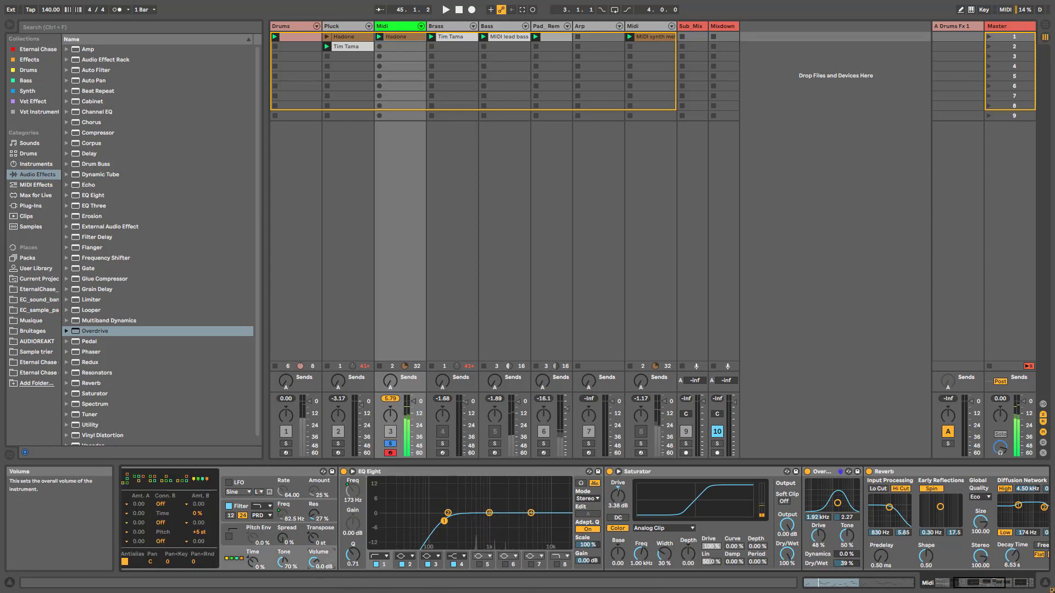
key("space")
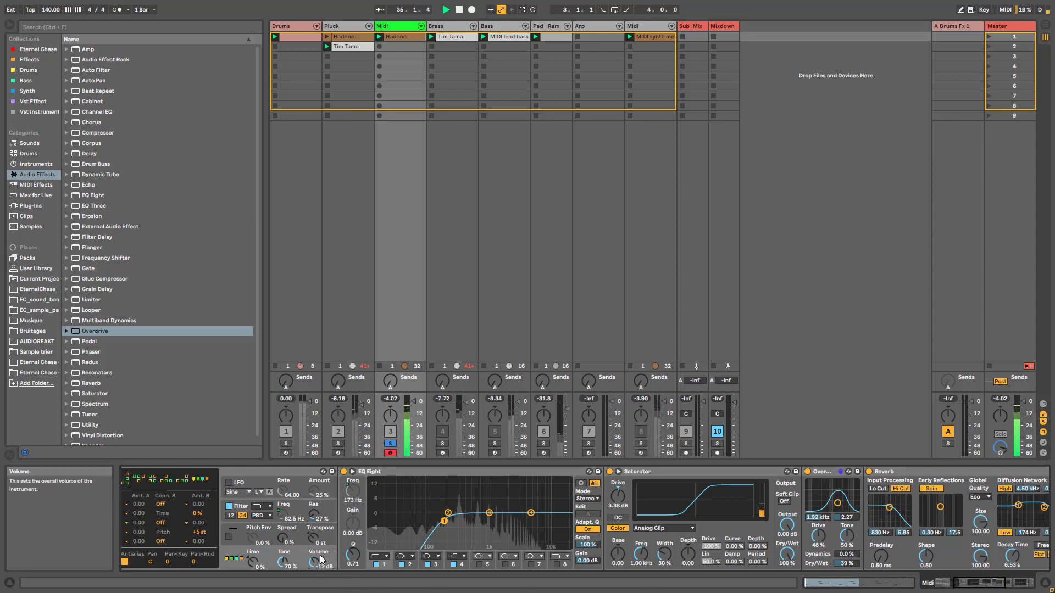
left_click_drag(846, 564, 846, 562)
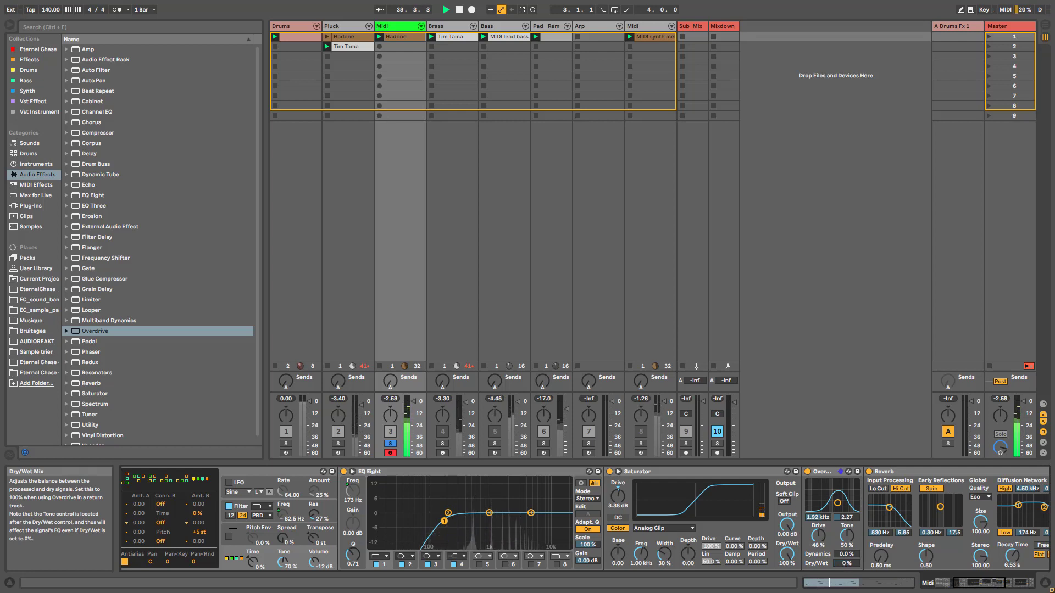
left_click_drag(846, 564, 846, 563)
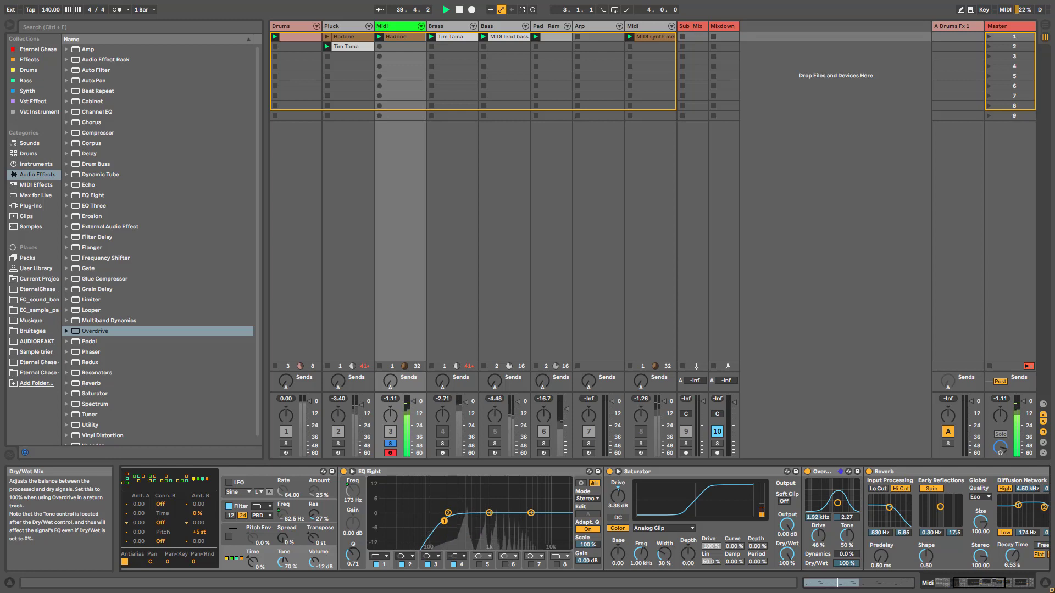
Map Overdrive's dry/wet to Macro 7 of the Instrument Rack
right_click(845, 564)
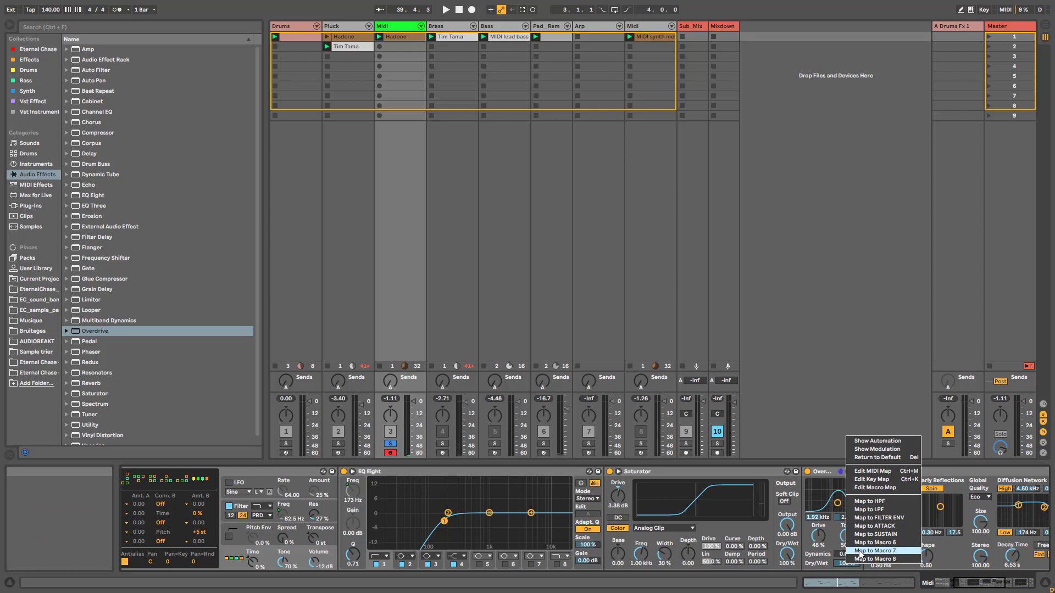
left_click(859, 552)
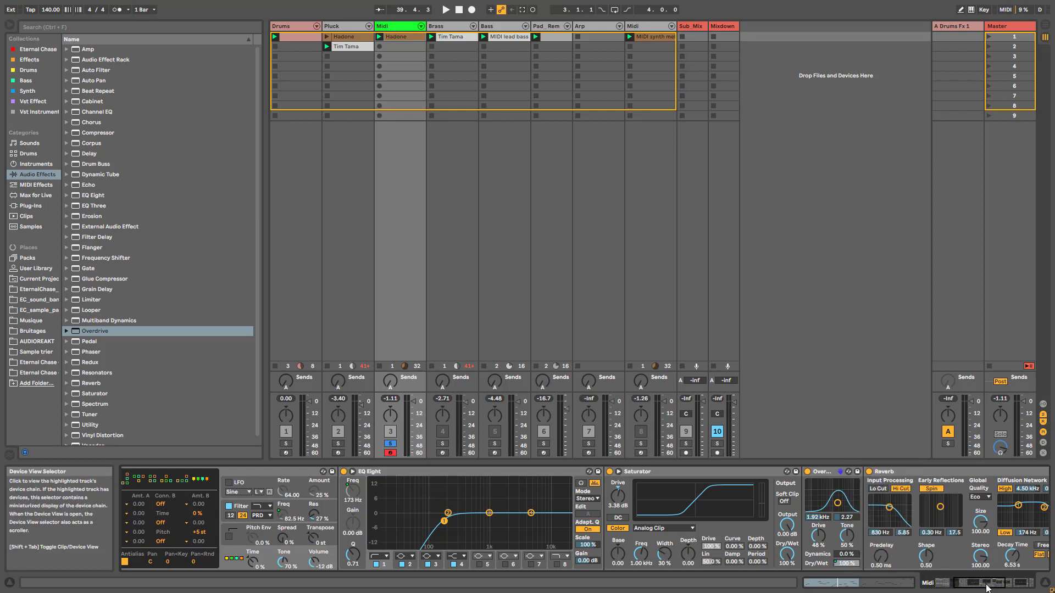
left_click_drag(984, 587, 957, 587)
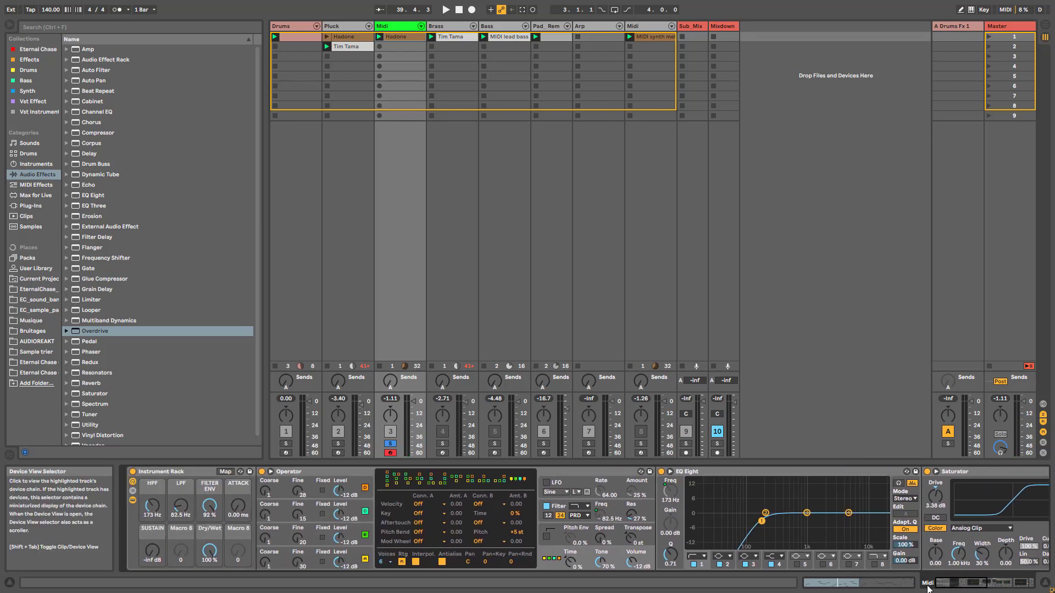
Set Operator's filter shaper to Hard with shaper drive -12.0 dB and shaper dry/wet 72 % while auditioning
left_click(564, 513)
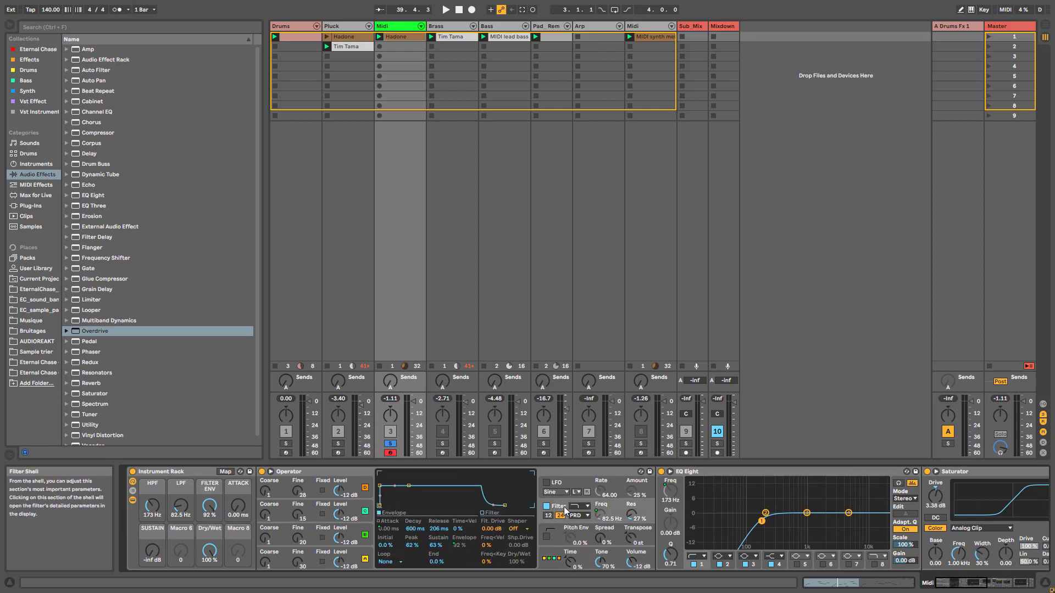
left_click(518, 529)
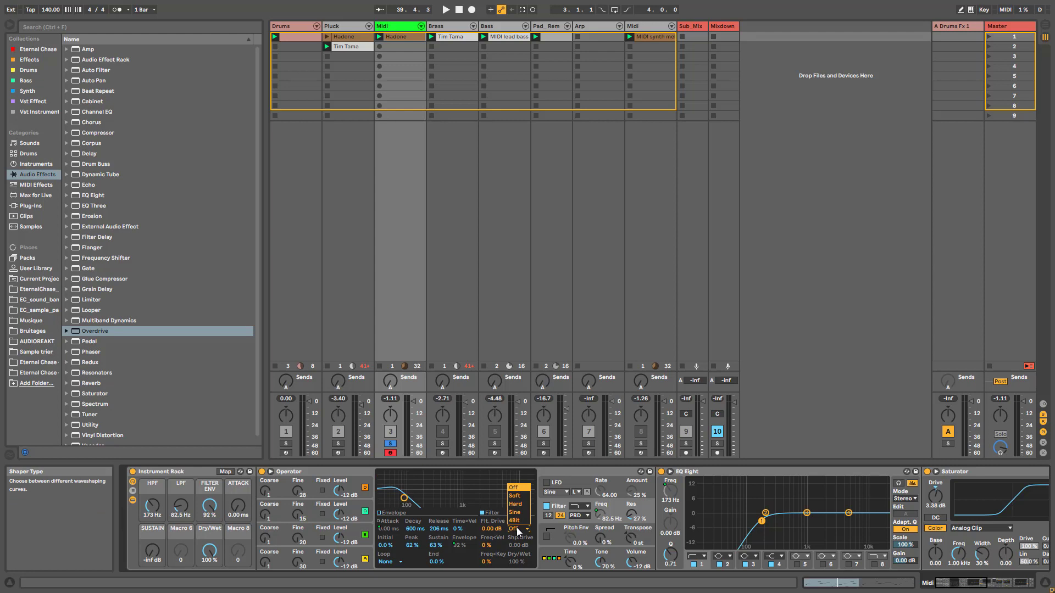
left_click(516, 504)
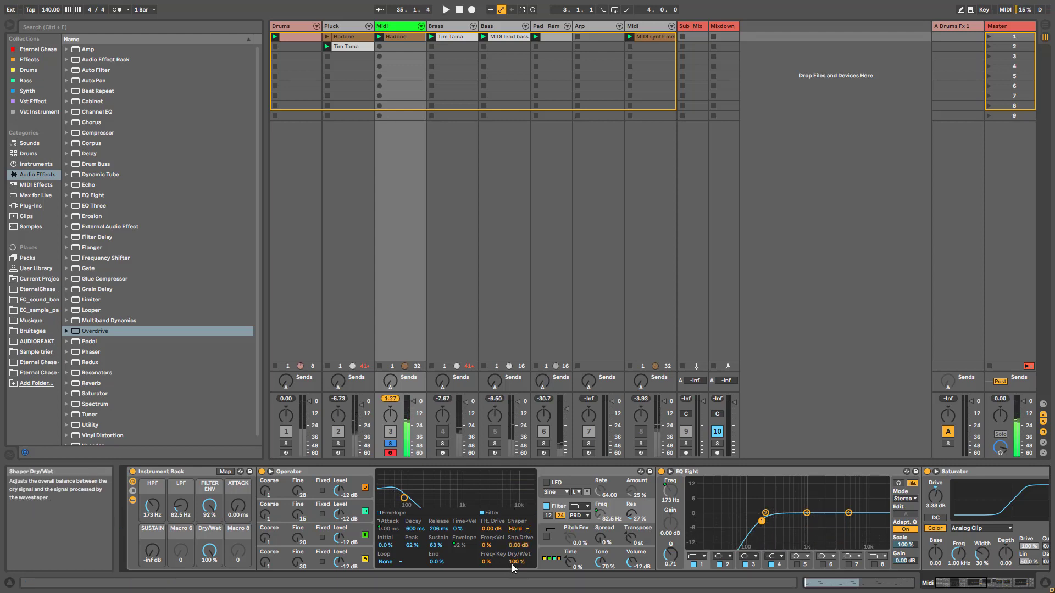
left_click_drag(517, 547, 517, 587)
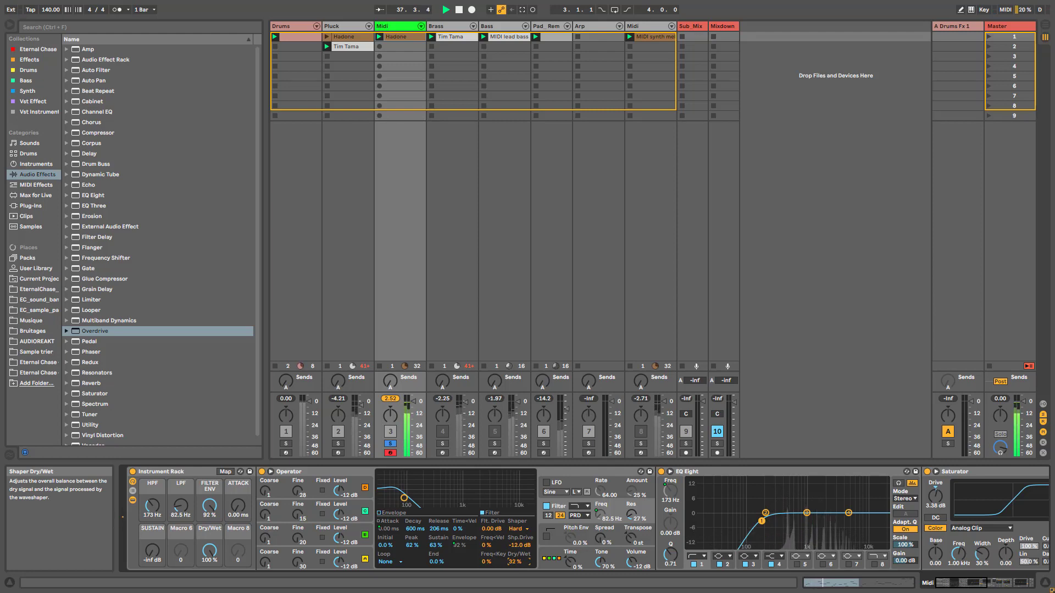
left_click_drag(516, 562, 515, 529)
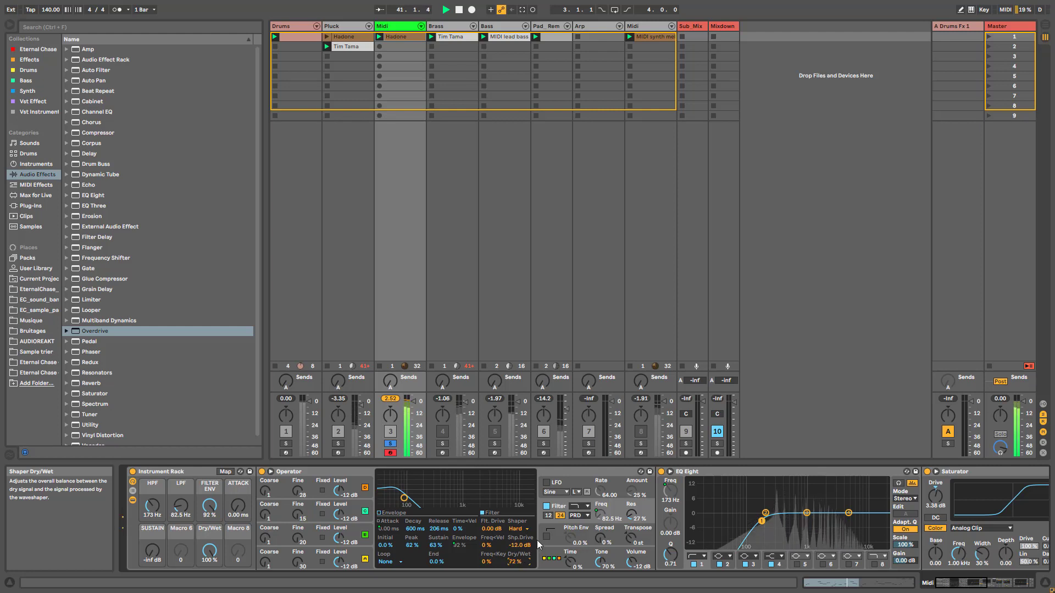
key("space")
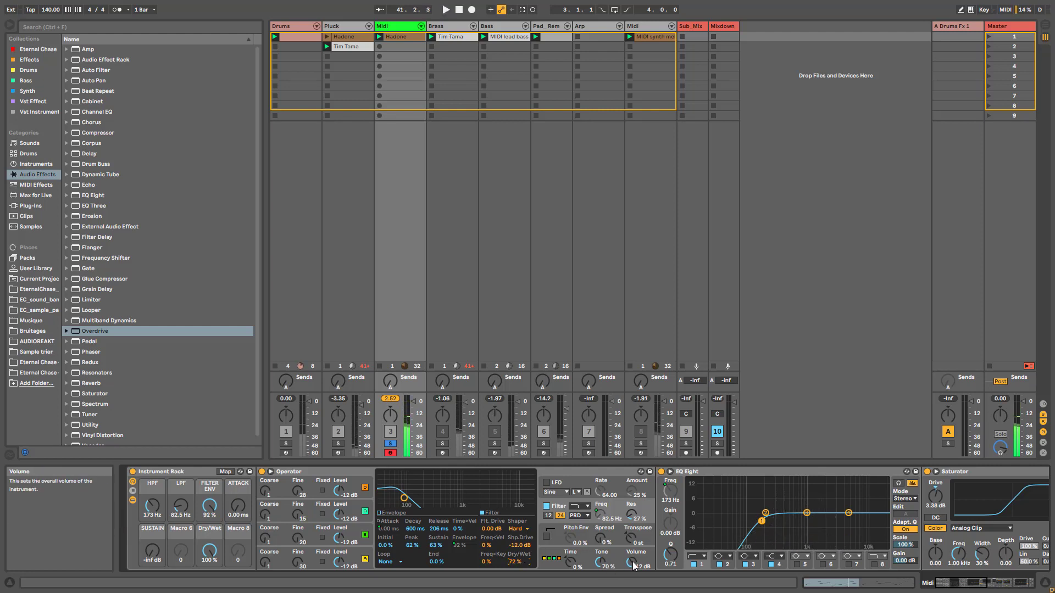
Set Operator's volume to -16 dB, audition it, and review the filter and oscillator A settings
left_click_drag(633, 564, 633, 572)
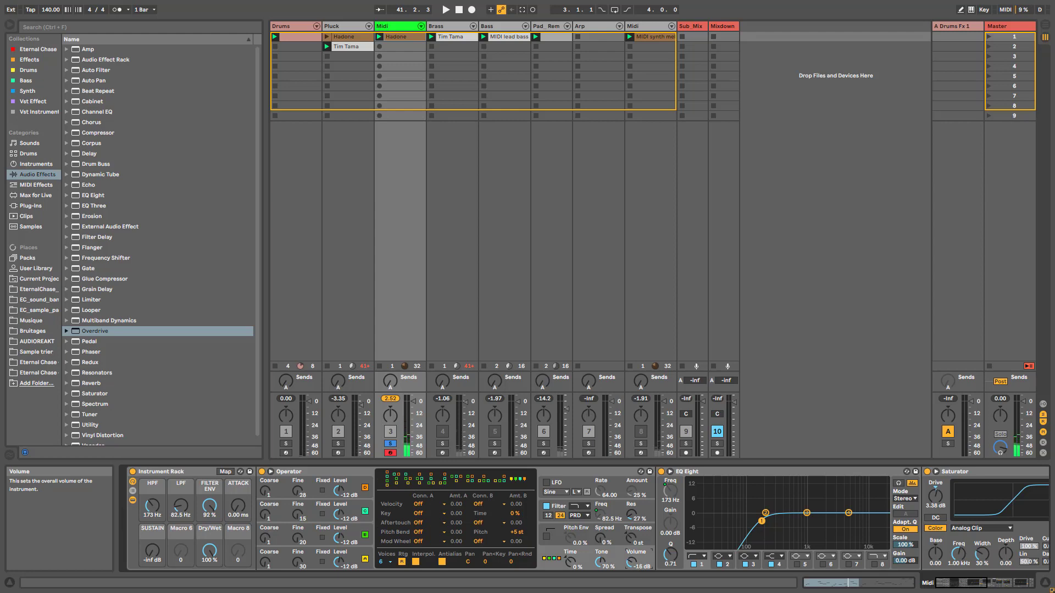
key("space")
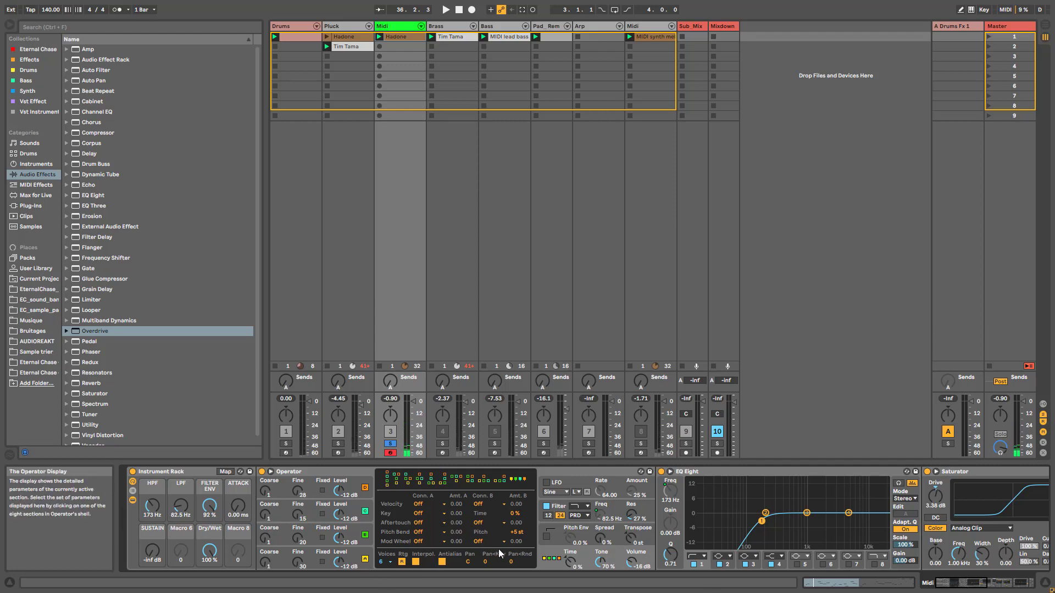
left_click(557, 508)
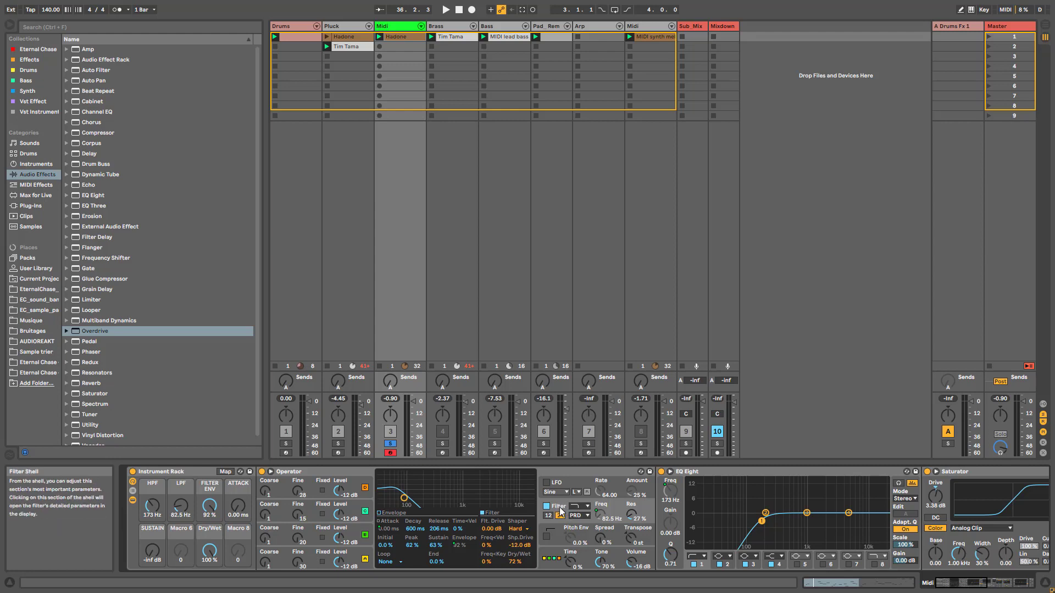
left_click(359, 562)
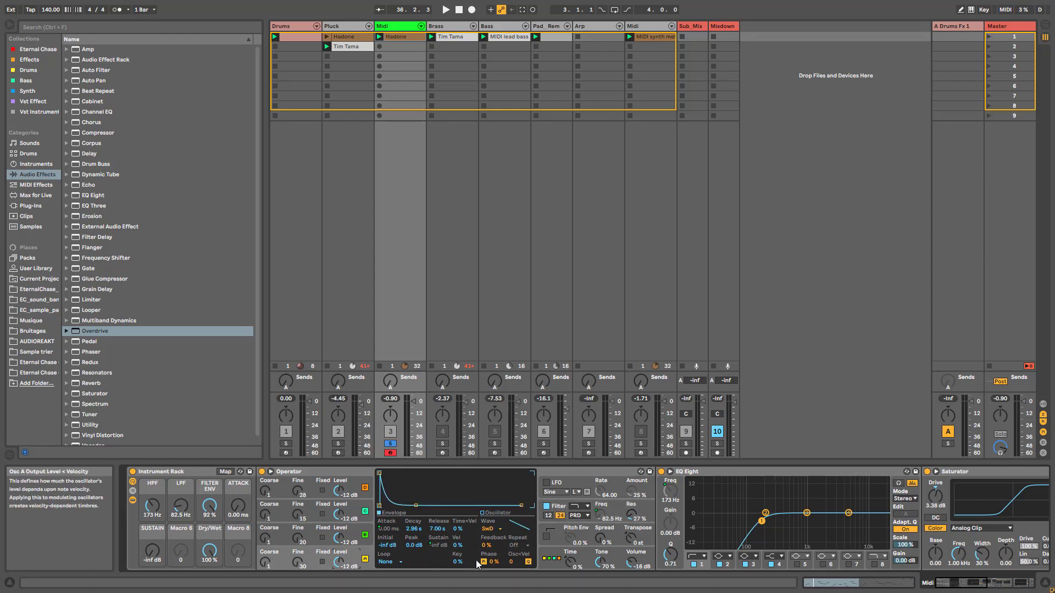
Insert a Chorus between the Saturator and the Overdrive and start playback
left_click(956, 584)
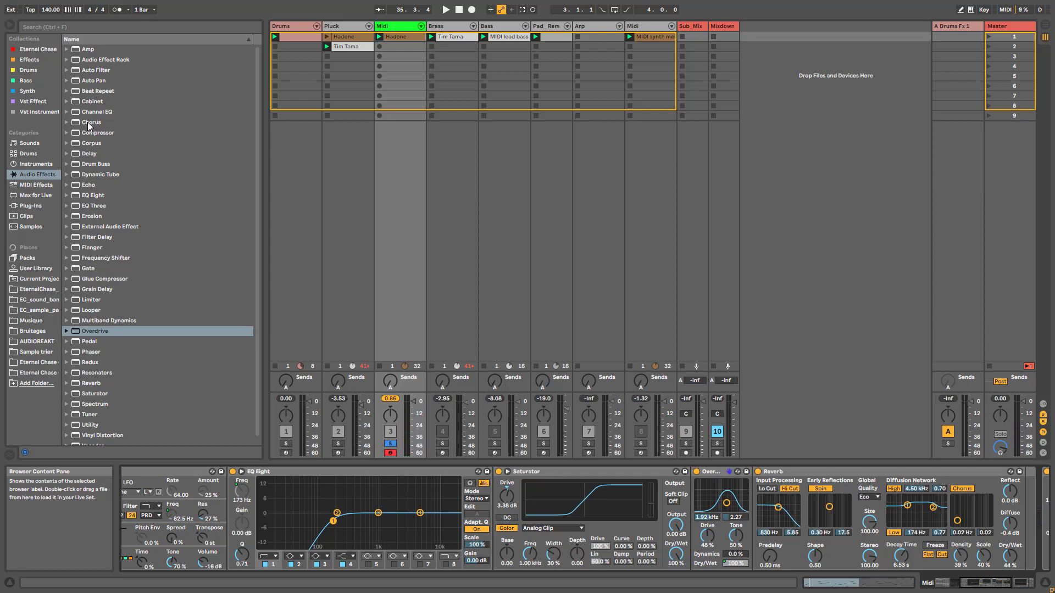
left_click_drag(88, 121, 690, 538)
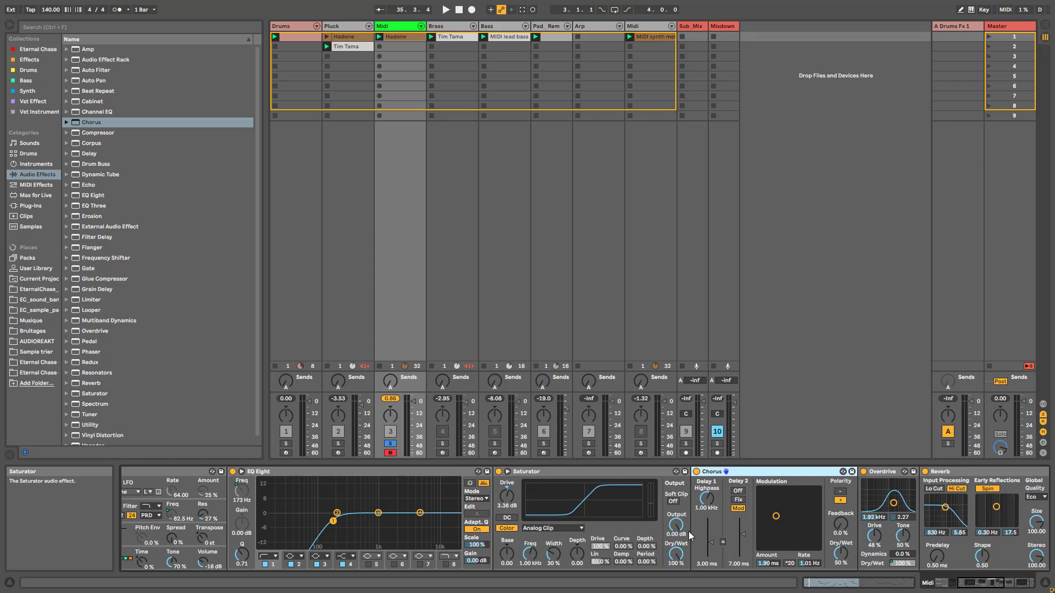
key("space")
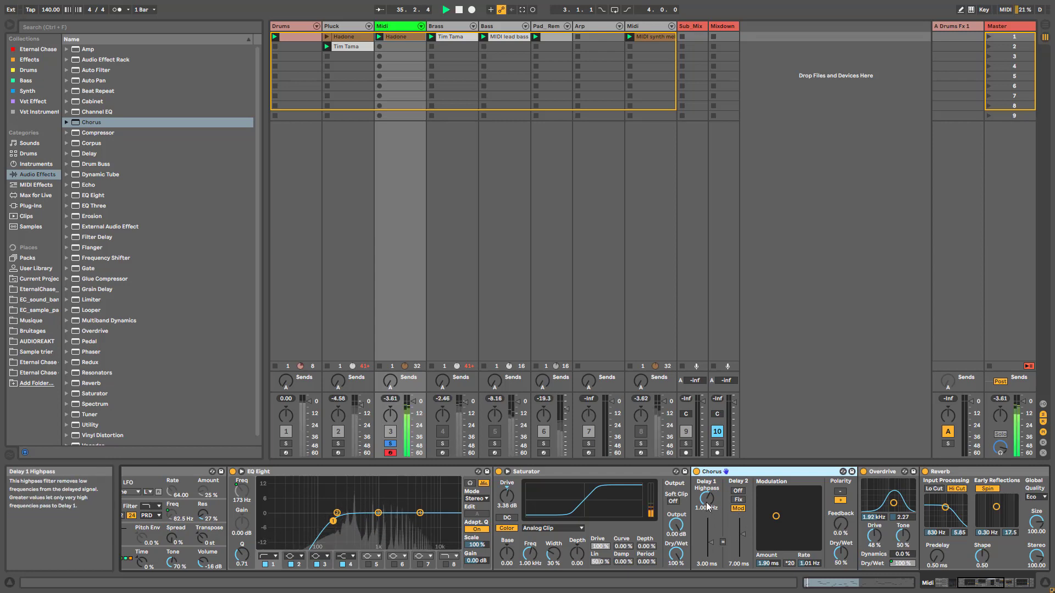
Set the Chorus highpass to 20.0 Hz, modulation amount 3.66 ms and rate 0.65 Hz, and compare dry/wet at 0 % and 100 %
left_click_drag(705, 501, 706, 565)
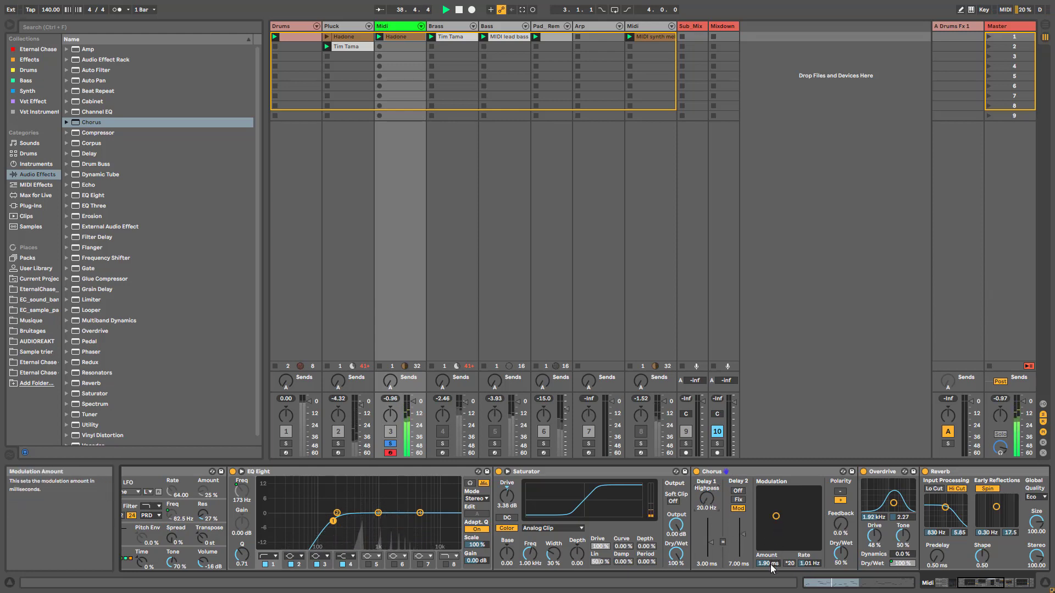
left_click_drag(767, 564, 767, 544)
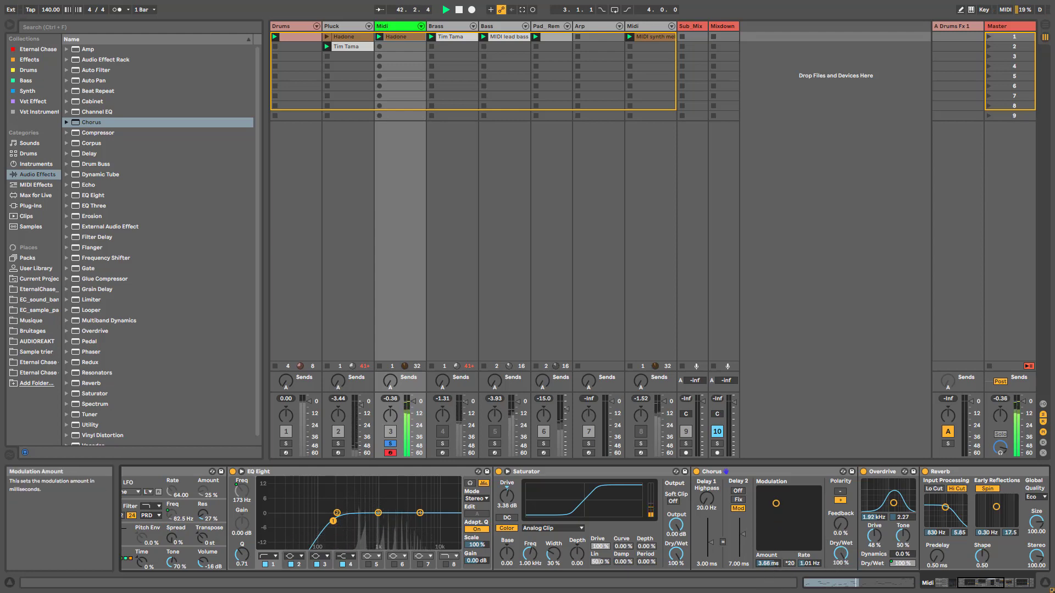
left_click_drag(810, 563, 810, 569)
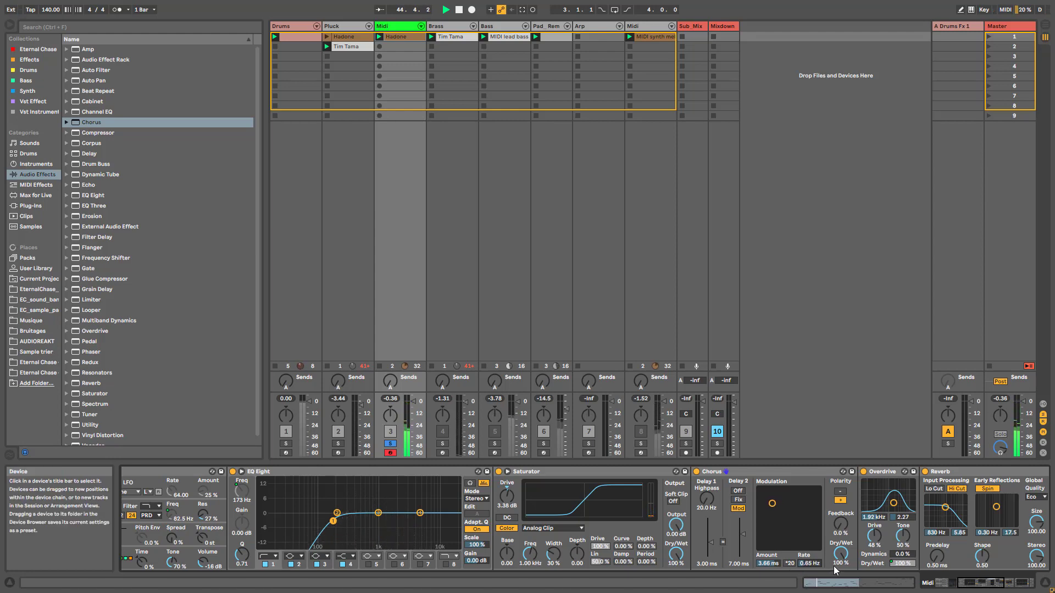
left_click_drag(844, 557, 844, 591)
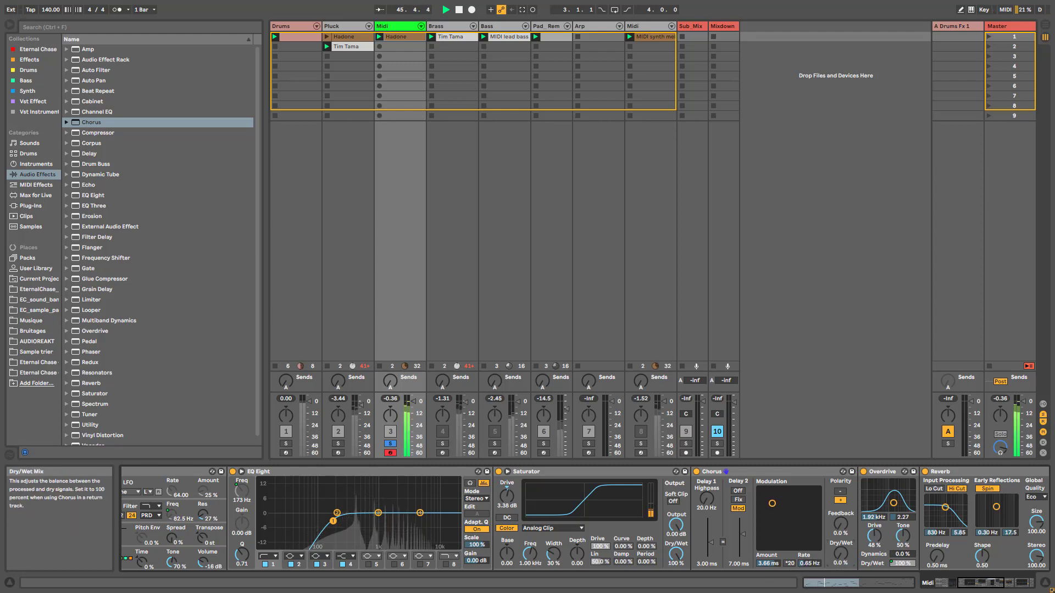
left_click_drag(841, 555, 841, 511)
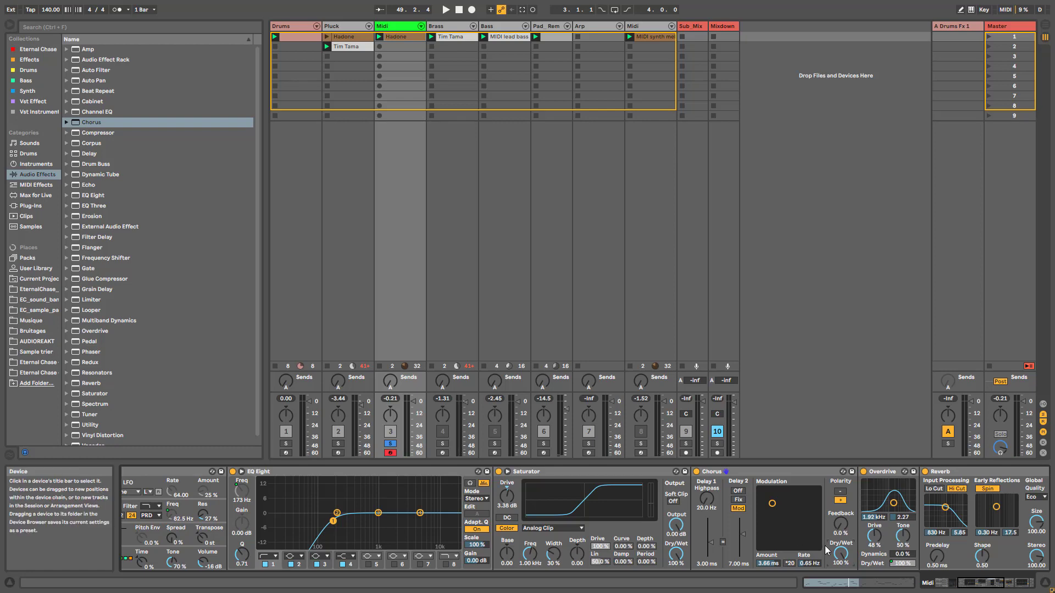
Map the Chorus dry/wet to Macro 6 and rename that macro CHORUS
right_click(841, 554)
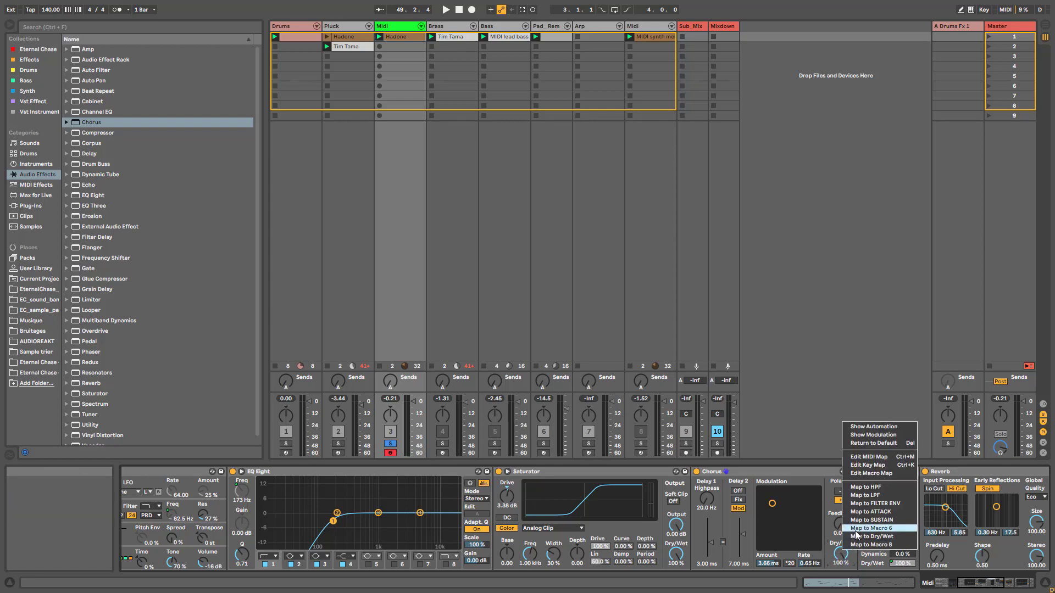
left_click(872, 537)
scroll(248, 575, "left", 5)
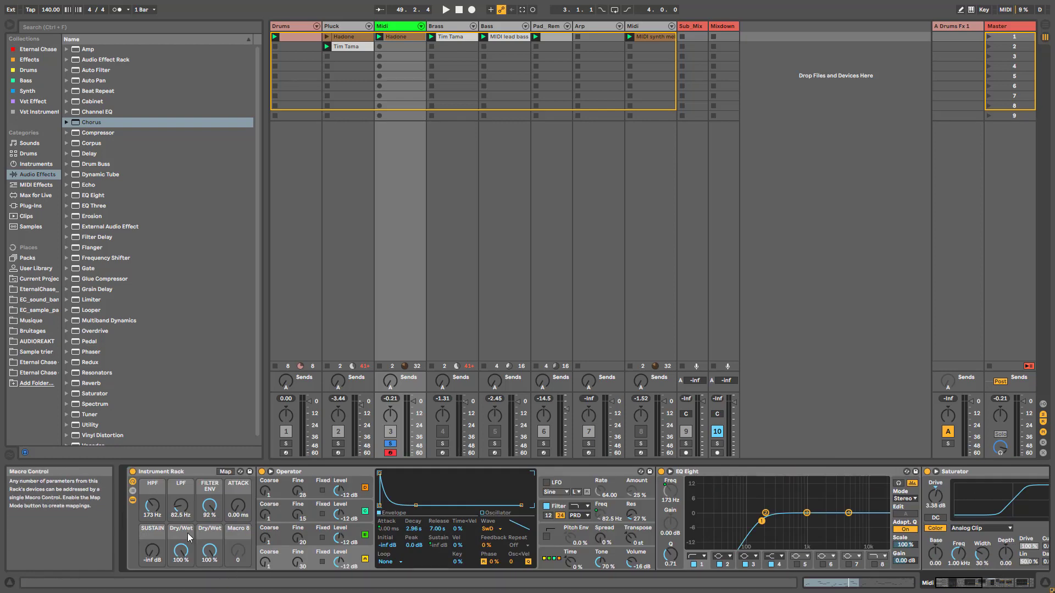
key("ctrl+r")
type("CH")
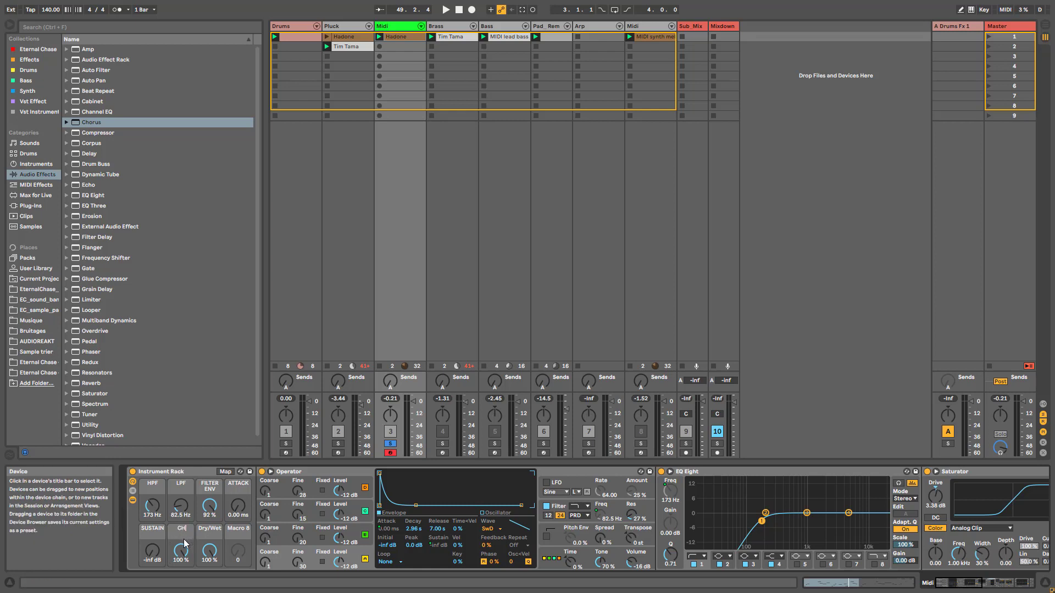
type("ORUS")
key("Return")
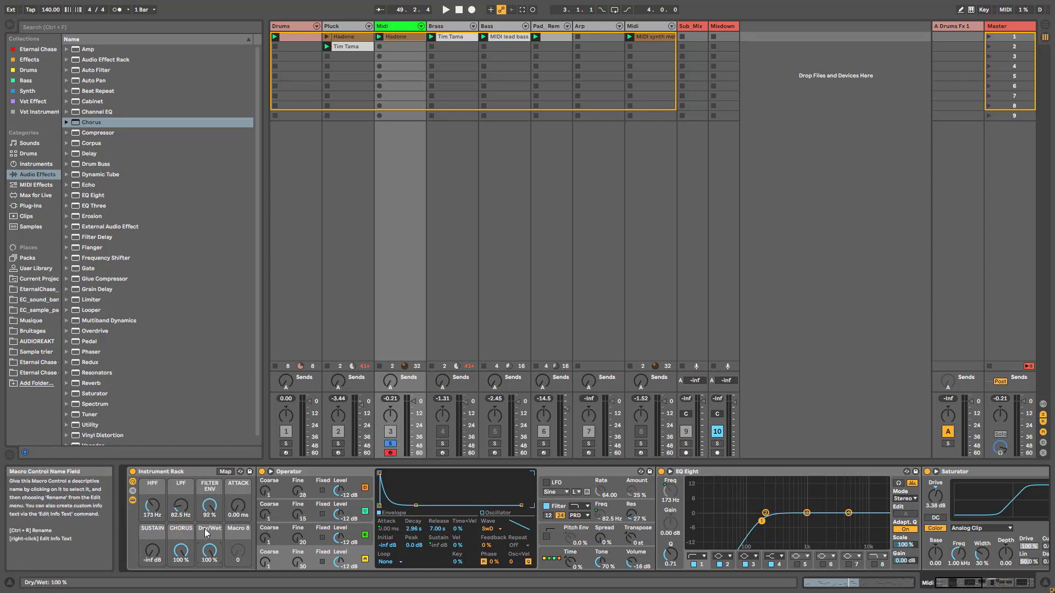
Rename the macro controlling Overdrive's dry/wet to DRIVE
key("ctrl+r")
type("DRIVE")
key("Return")
Map the Reverb's decay time to Macro 8 and rename that macro REVERB
left_click(992, 584)
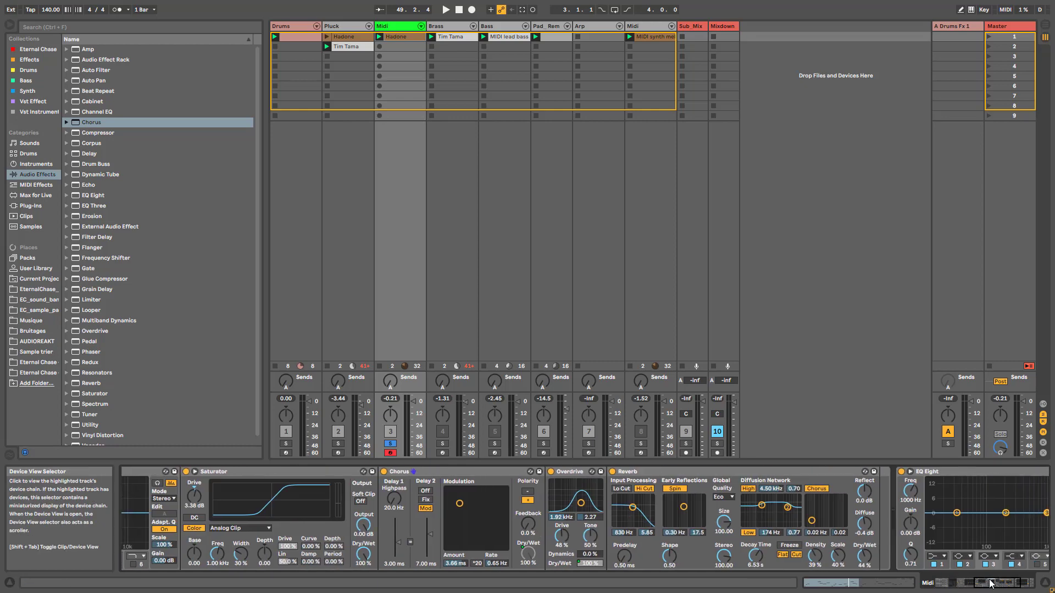
right_click(758, 556)
left_click(776, 550)
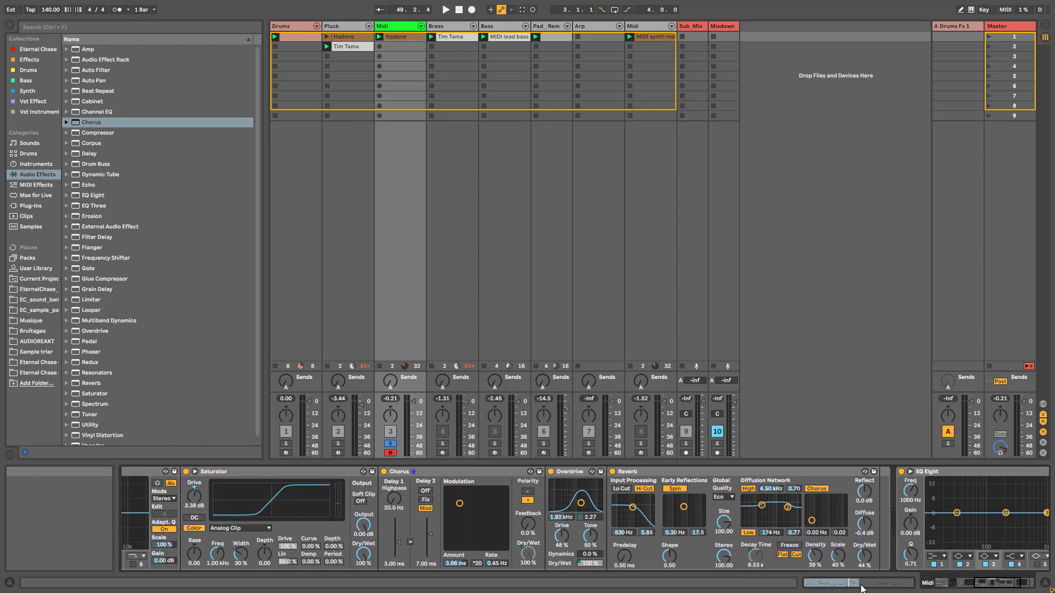
left_click_drag(1001, 583, 955, 582)
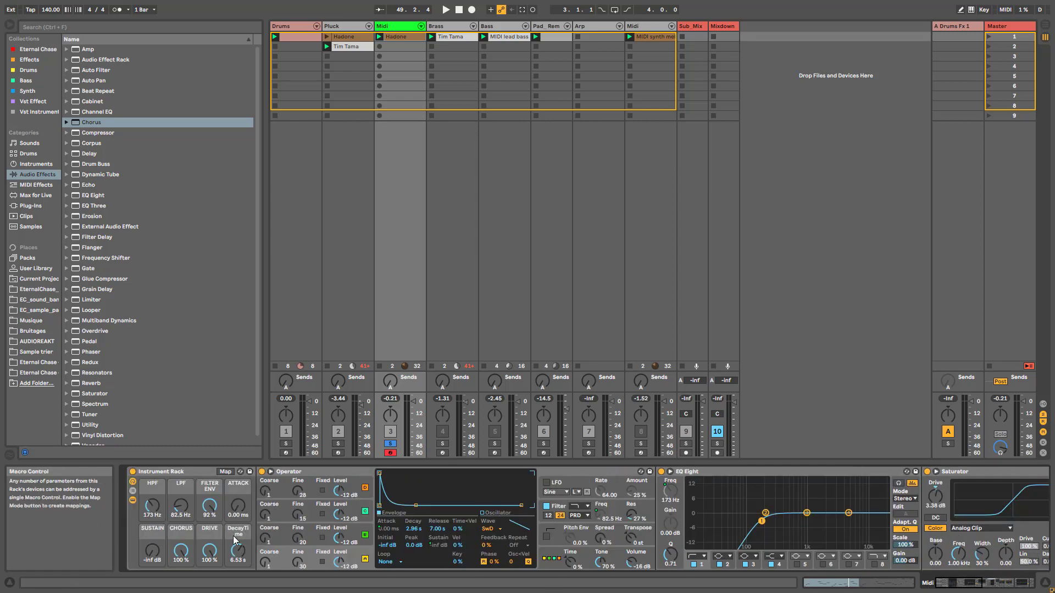
key("ctrl+r")
type("REV")
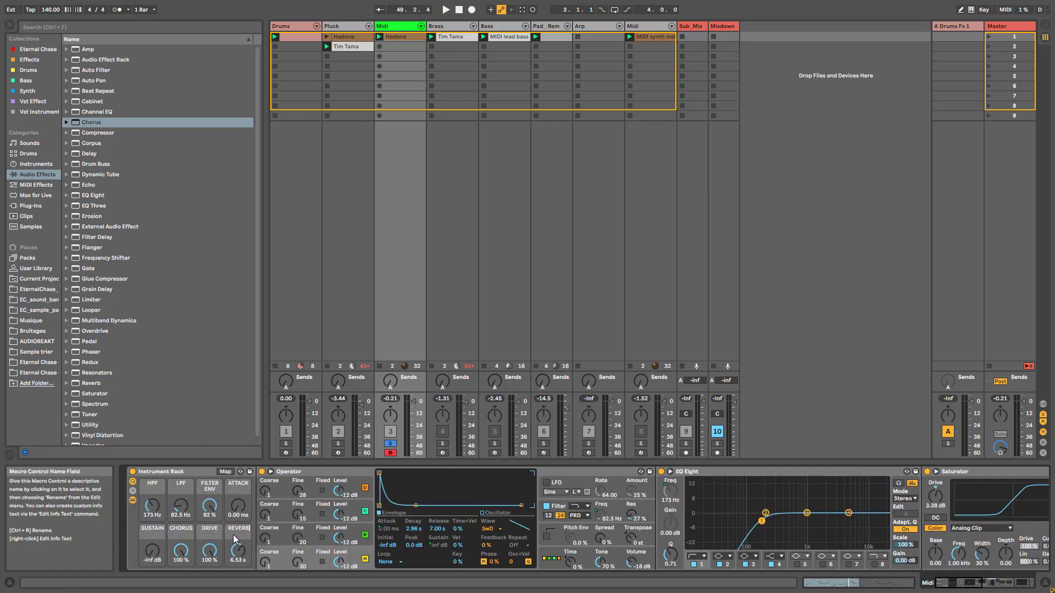
type("ERB")
key("Return")
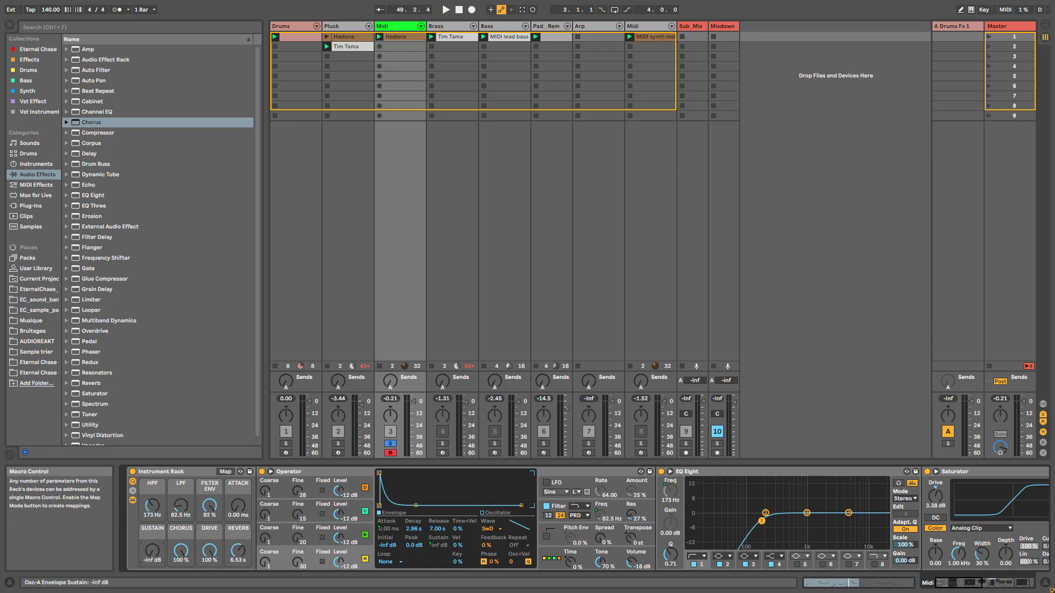
Set the SUSTAIN macro to 0.0 dB, the DRIVE macro to 0 %, the track volume to -12.0 dB and Operator's volume to -22 dB
left_click_drag(152, 551, 152, 522)
left_click_drag(209, 552, 210, 590)
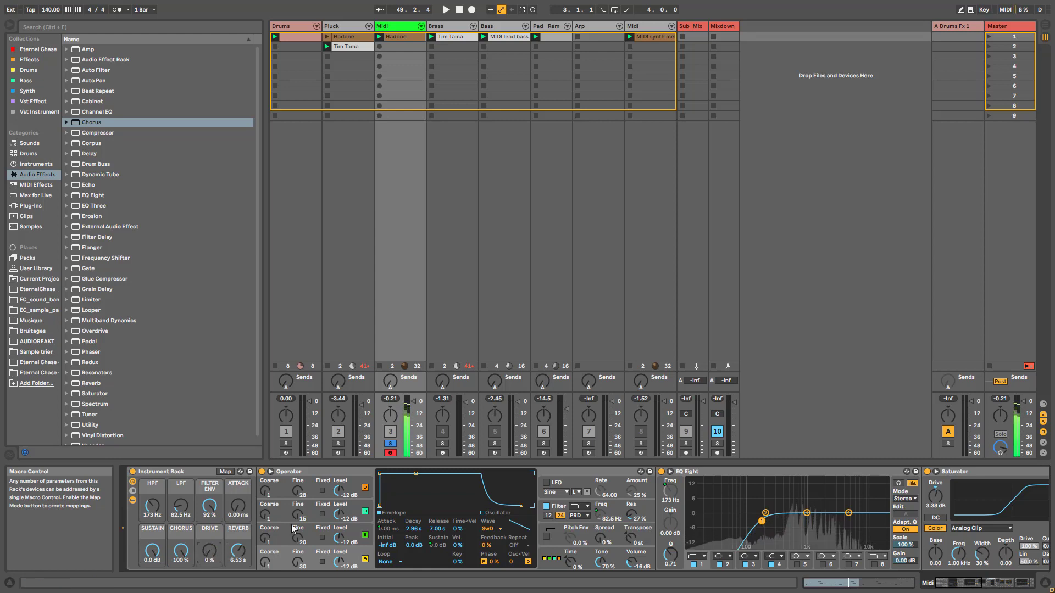
left_click_drag(413, 403, 413, 413)
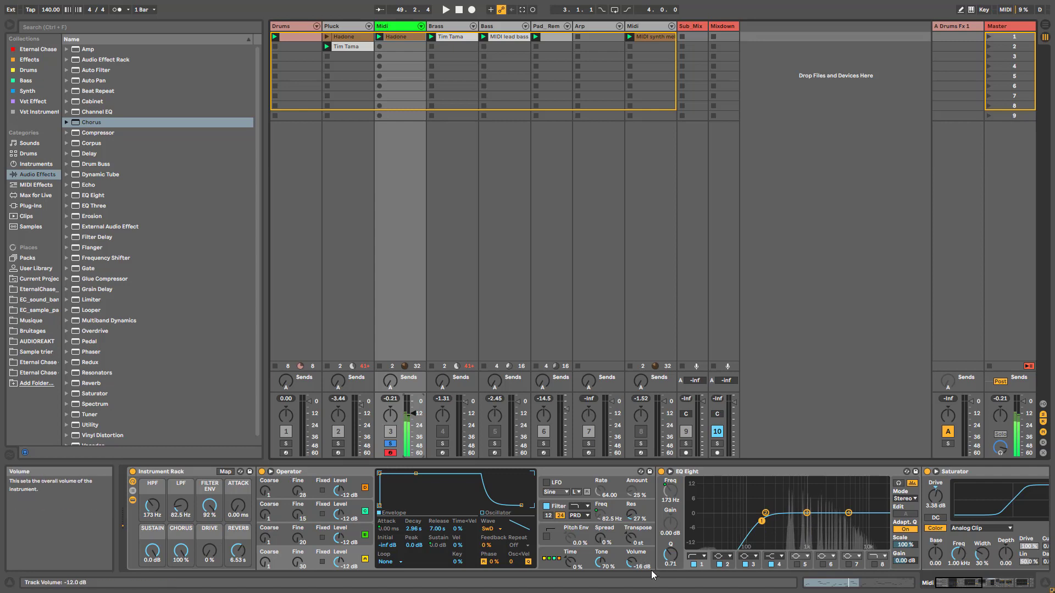
left_click_drag(631, 563, 631, 567)
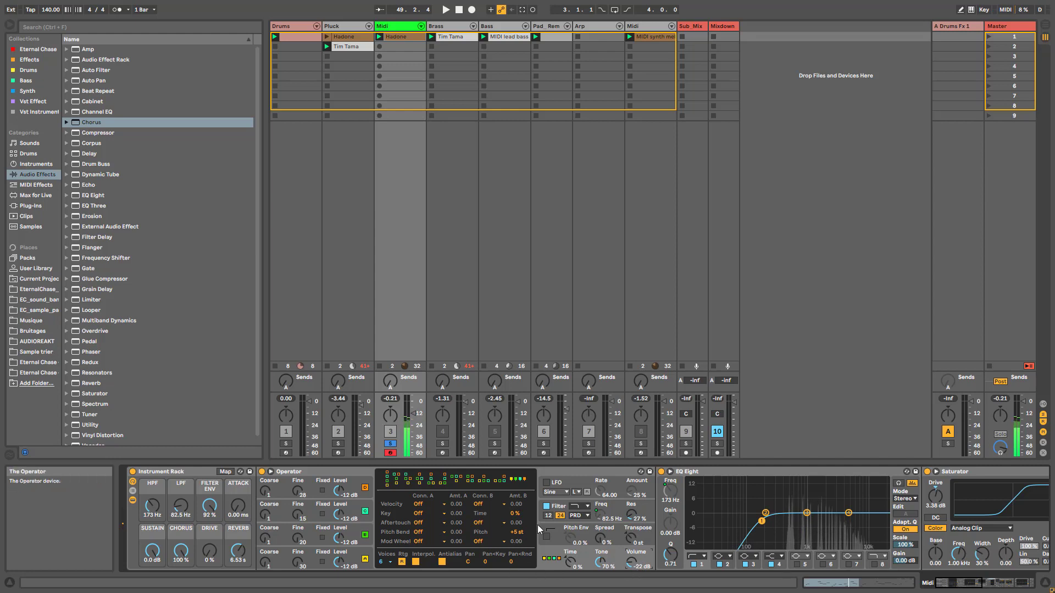
Keep Operator's filter shaper on Hard and set its dry/wet to 0 %
left_click(562, 520)
left_click(526, 531)
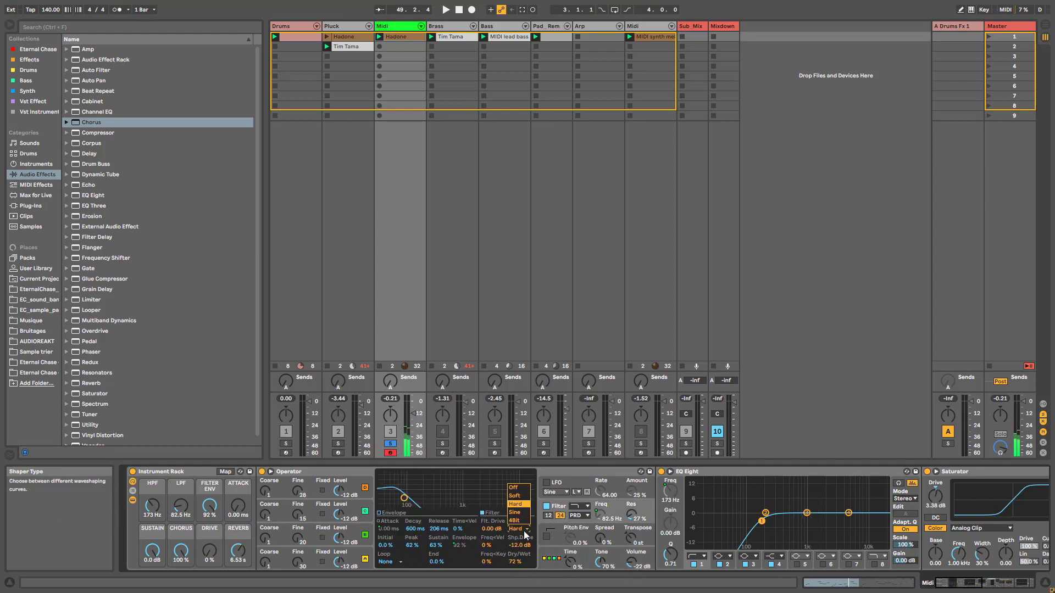
left_click(526, 533)
left_click_drag(514, 562, 517, 579)
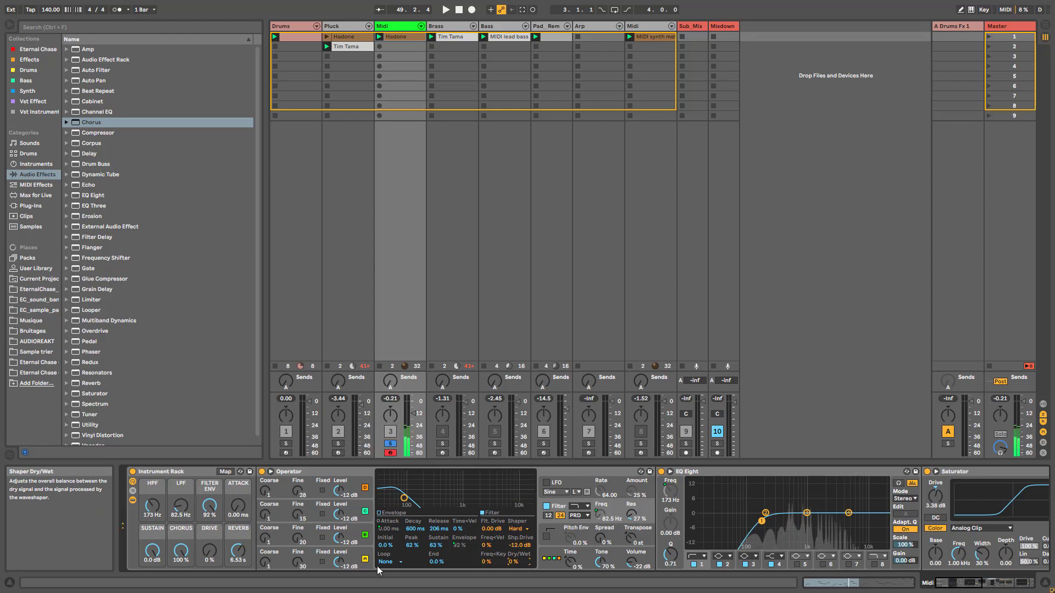
Set the REVERB macro to 2.16 s, Operator's filter shaper dry/wet to 100 %, the HPF macro to 10.0 Hz and the LPF macro to 176 Hz
left_click_drag(181, 506, 181, 483)
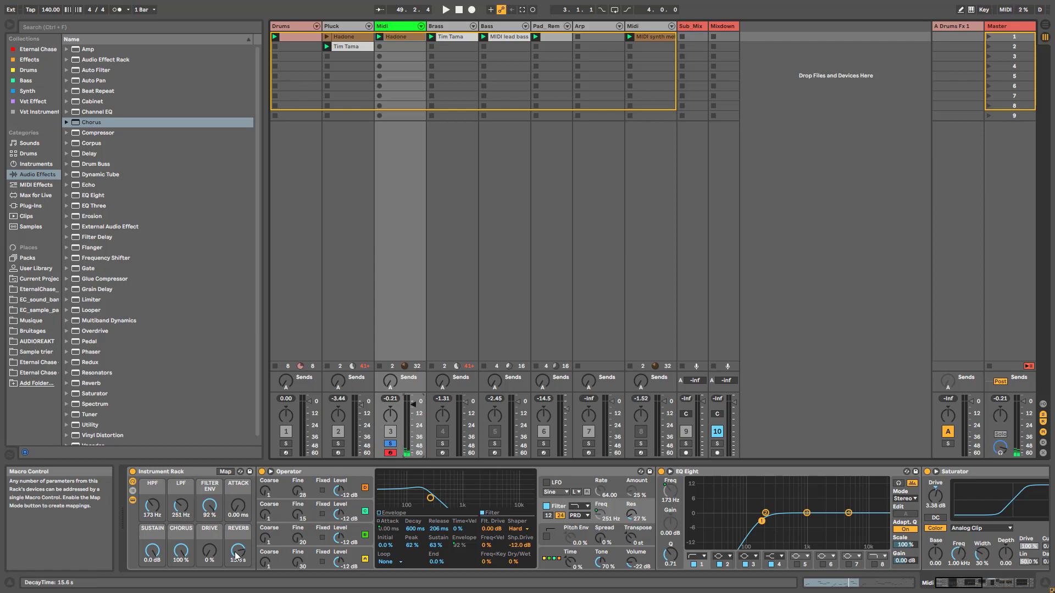
left_click_drag(238, 551, 238, 571)
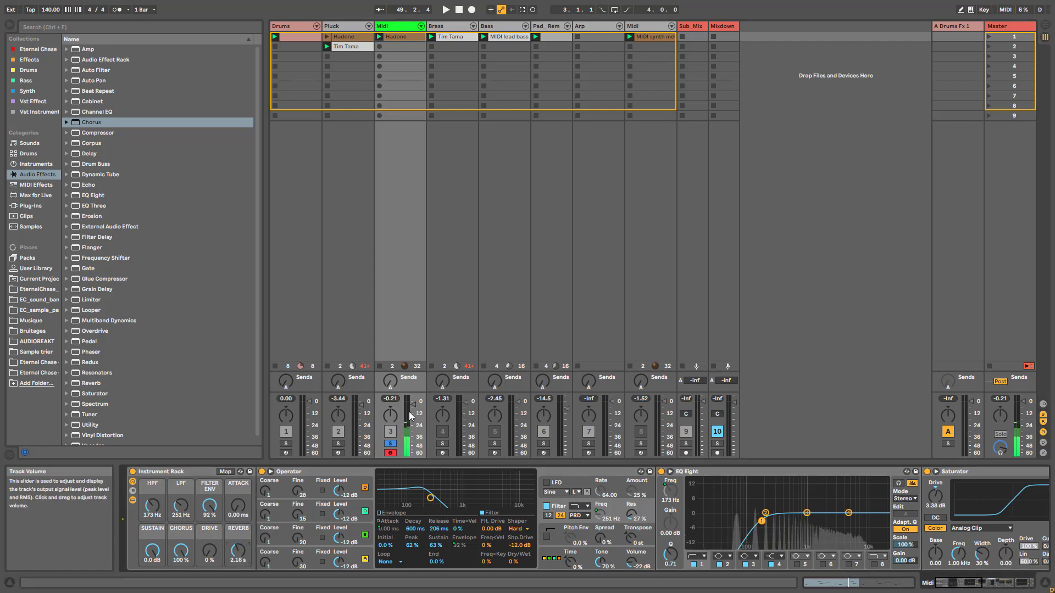
left_click_drag(515, 562, 515, 547)
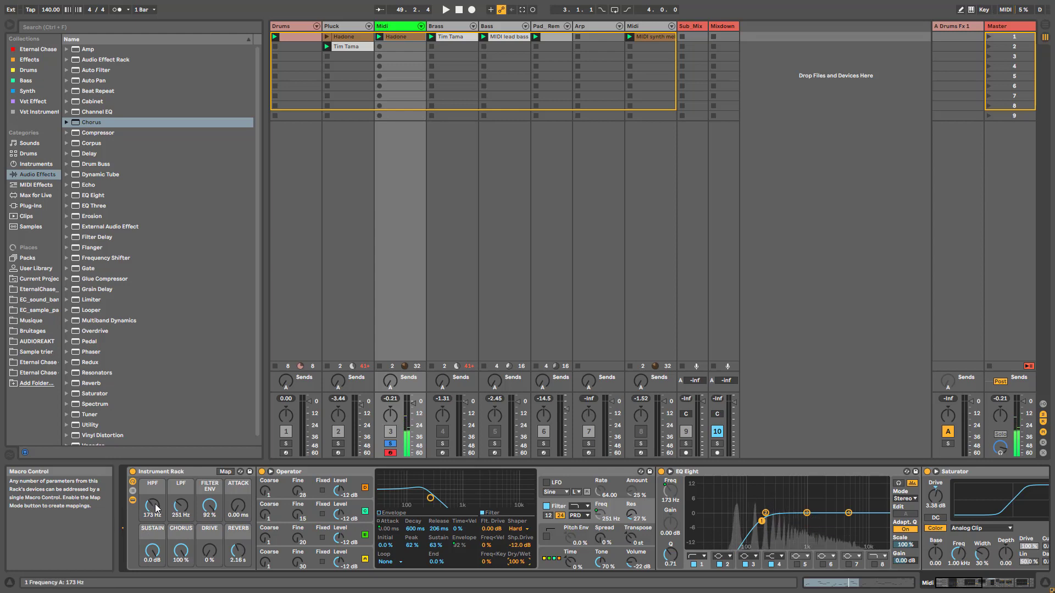
left_click_drag(157, 508, 157, 544)
left_click_drag(181, 507, 181, 520)
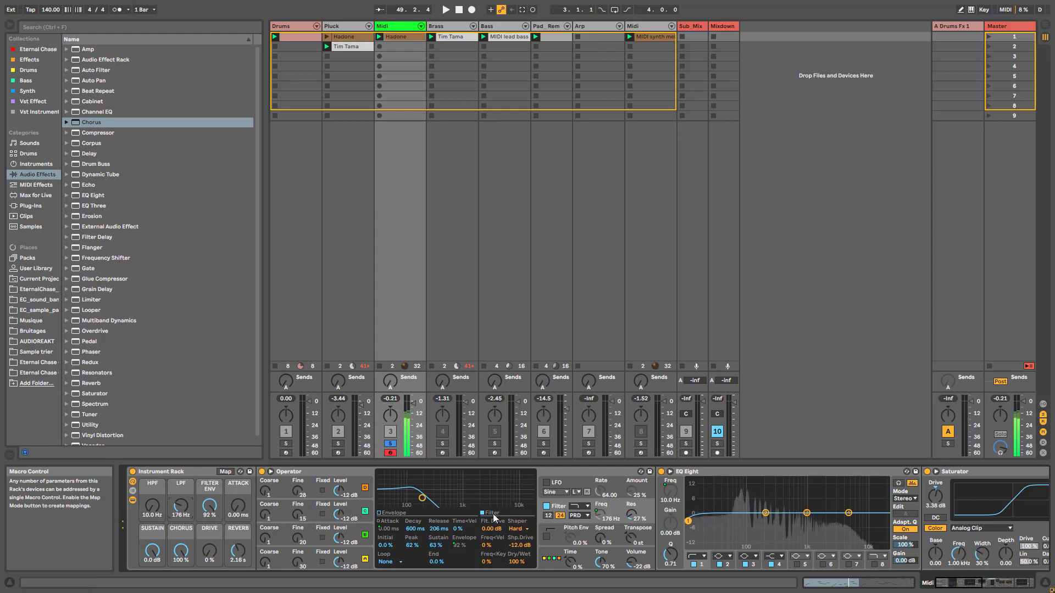
Set Operator's glide time to 60.0 ms and limit its voices to 1
left_click(554, 566)
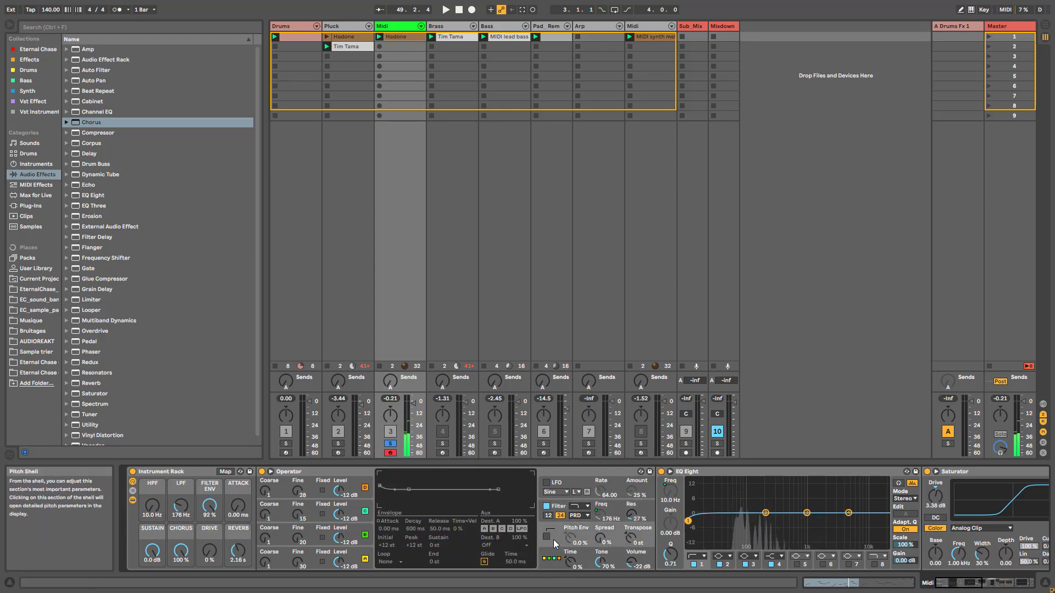
left_click(548, 551)
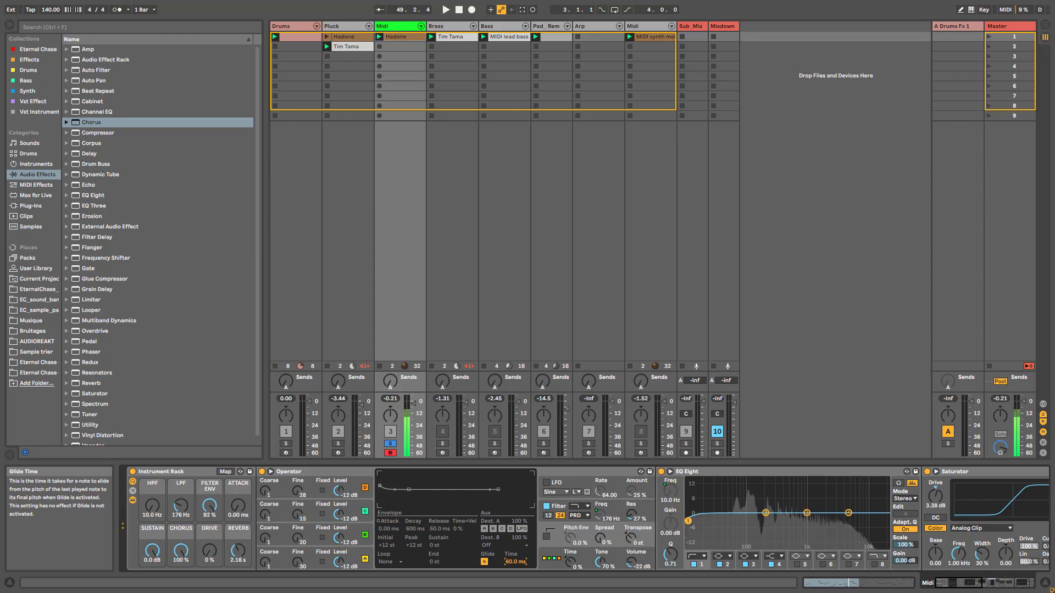
left_click(552, 556)
left_click(385, 562)
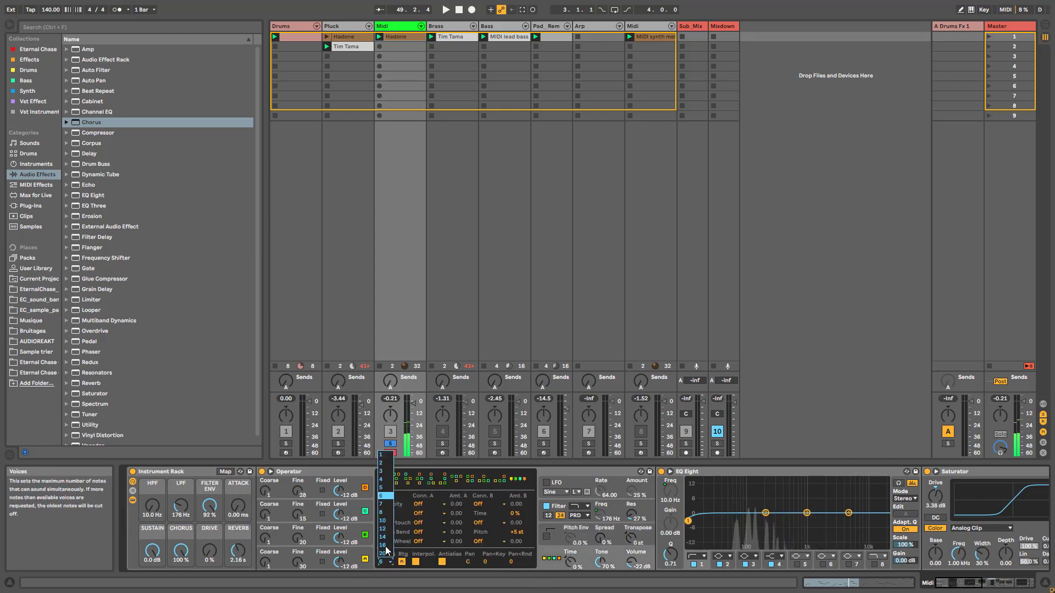
left_click(385, 456)
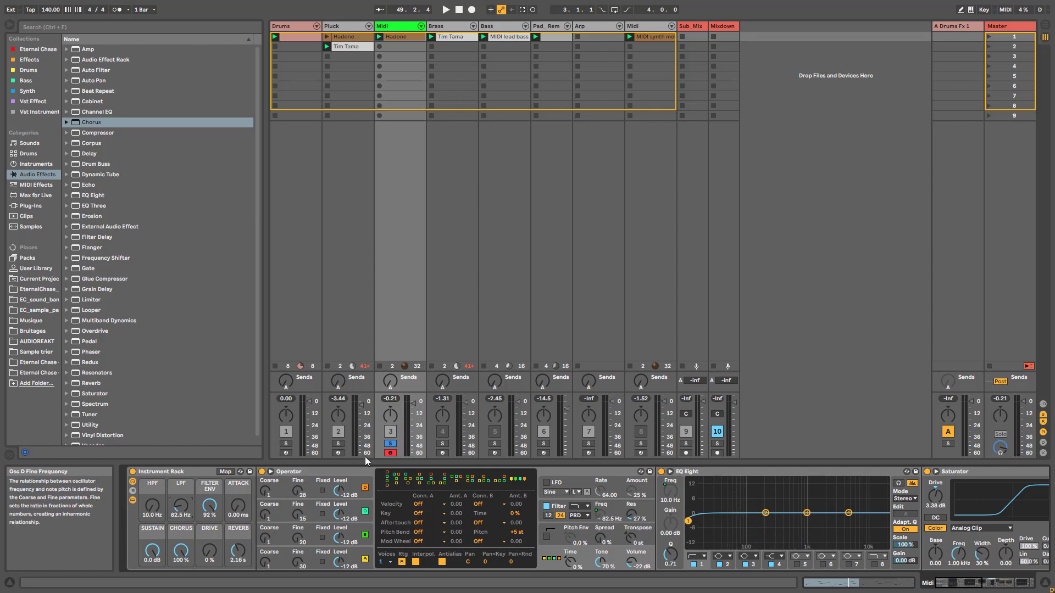
Set the SUSTAIN macro to -inf dB and the CHORUS macro to 0.0 %
left_click_drag(153, 554, 181, 592)
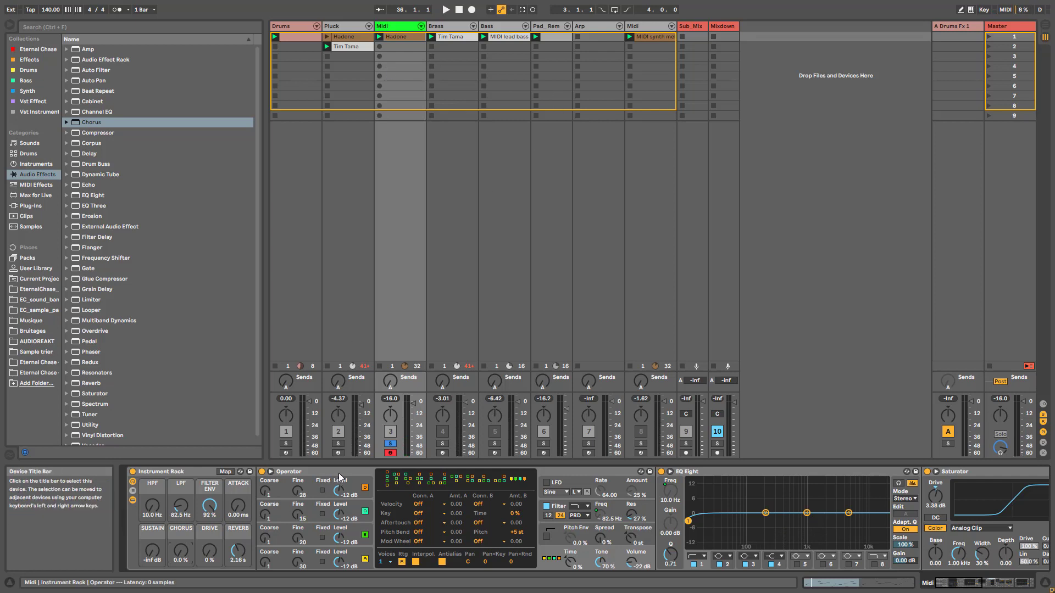
Solo and arm the Pluck track, and expand Operator inside its AYNIL_Synth106 rack
left_click(338, 443)
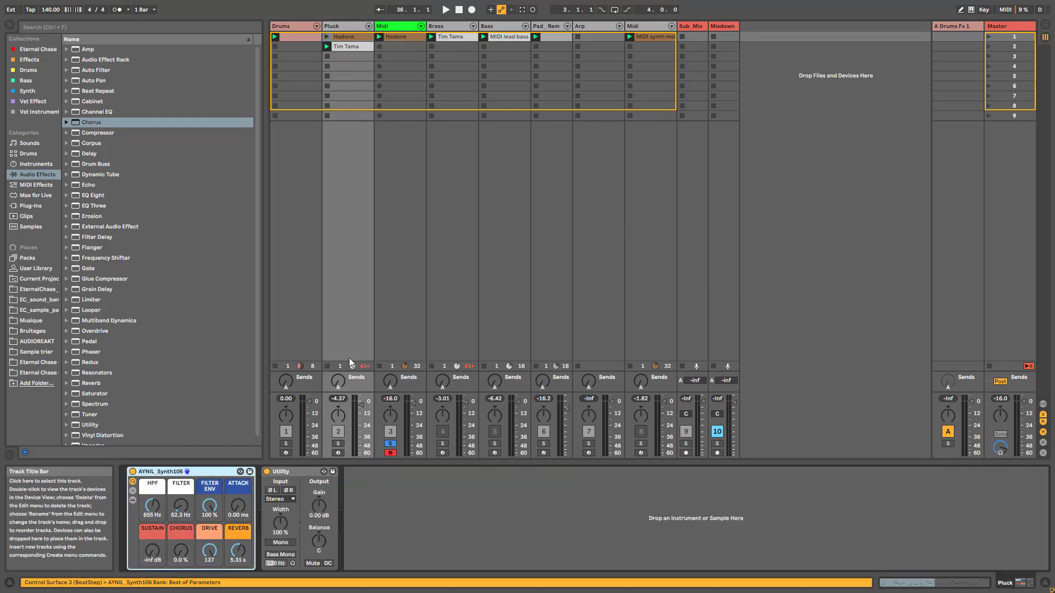
left_click(338, 453)
left_click(132, 500)
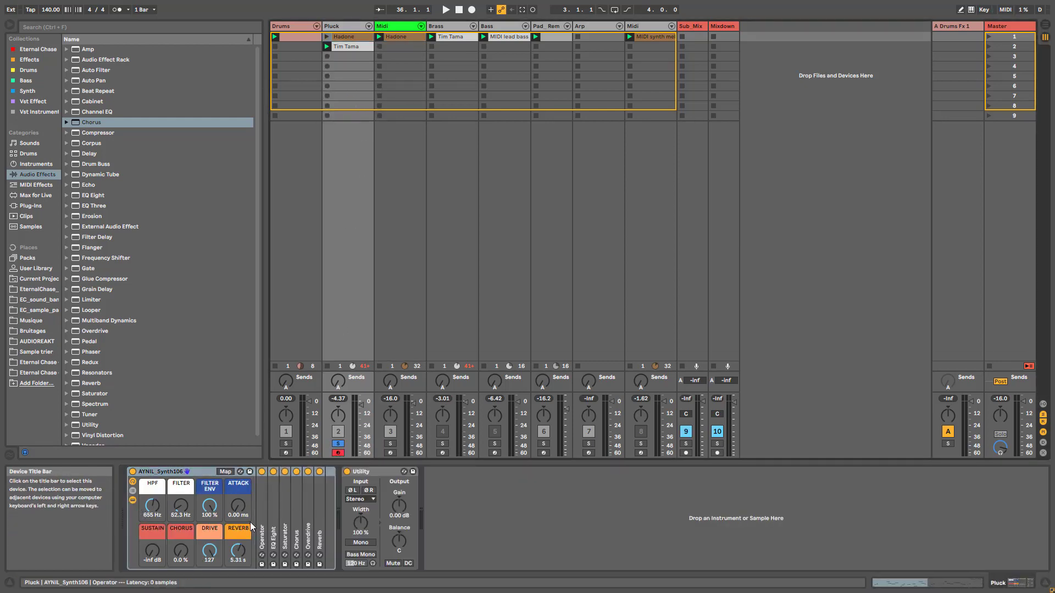
left_click(261, 527)
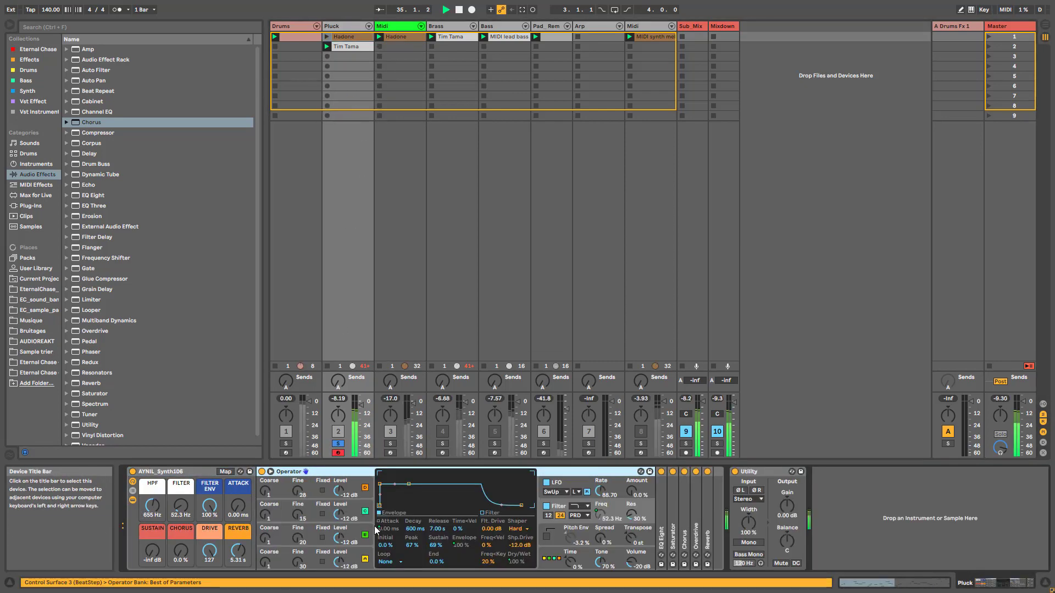
Set the LFO amount of the Pluck track's Operator to 12 %, compare playback with the LFO off and on, and hide the rack's devices
left_click(633, 492)
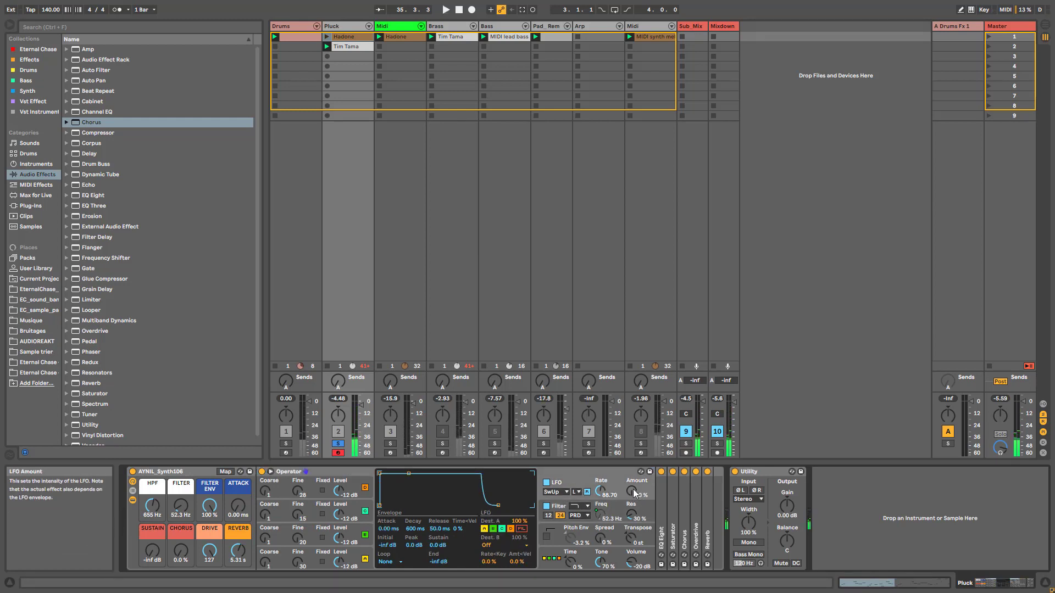
left_click(565, 493)
left_click(565, 495)
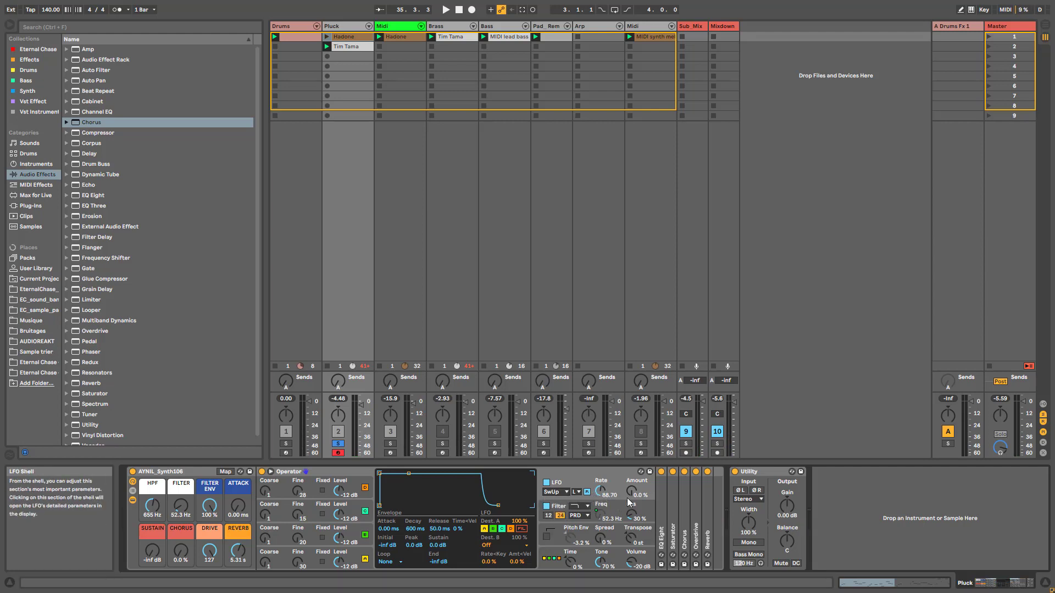
left_click(553, 544)
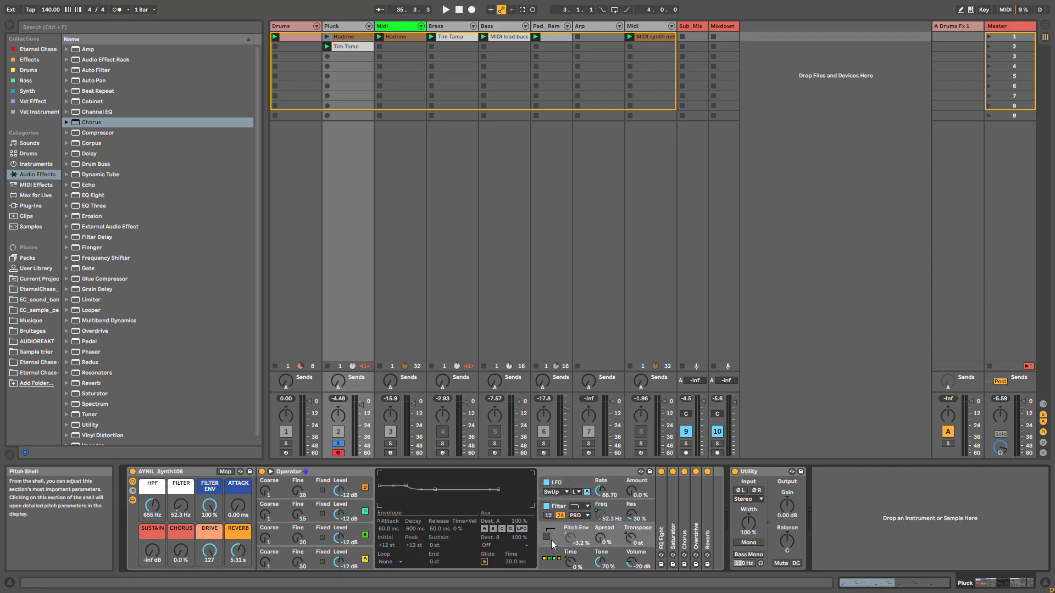
left_click(561, 498)
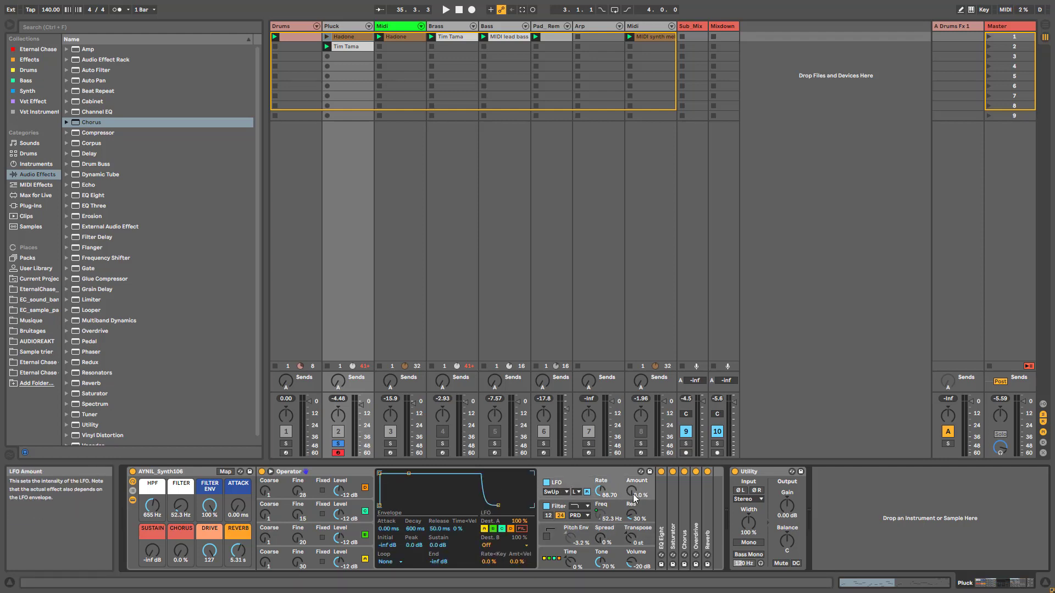
key("space")
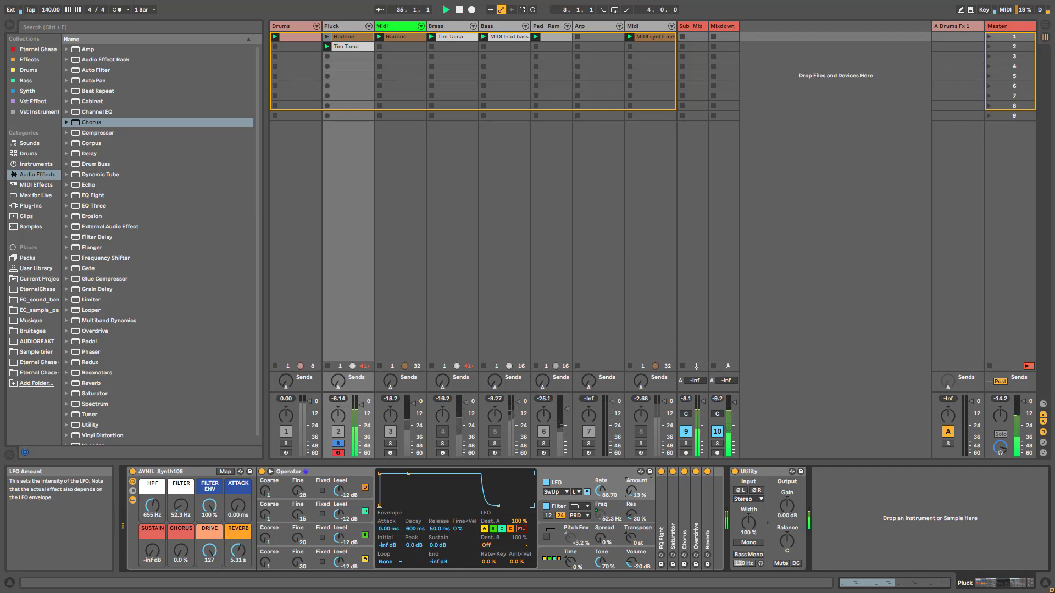
left_click(545, 484)
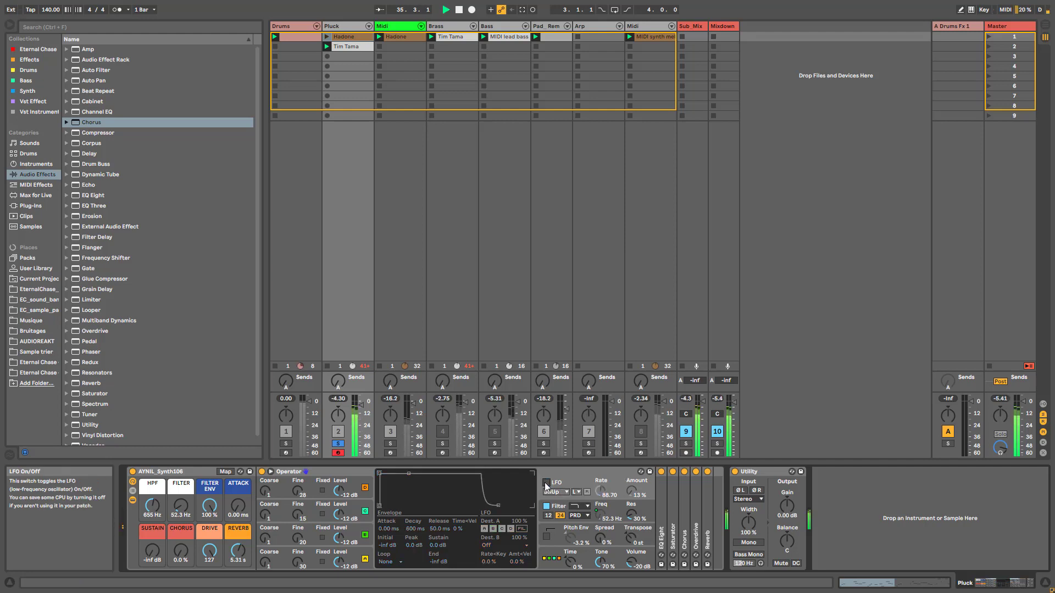
left_click(546, 484)
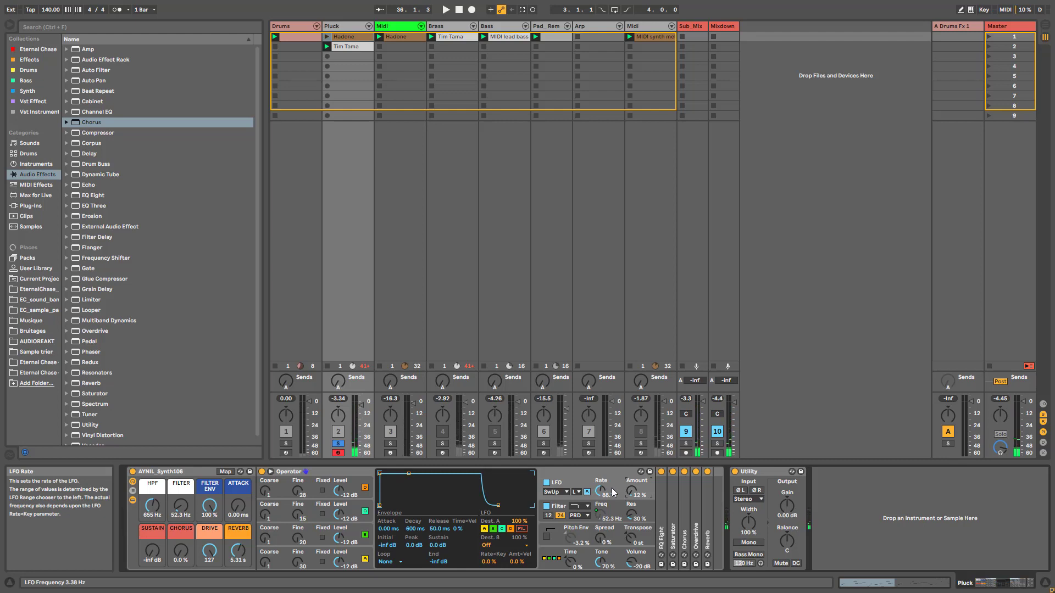
left_click(133, 500)
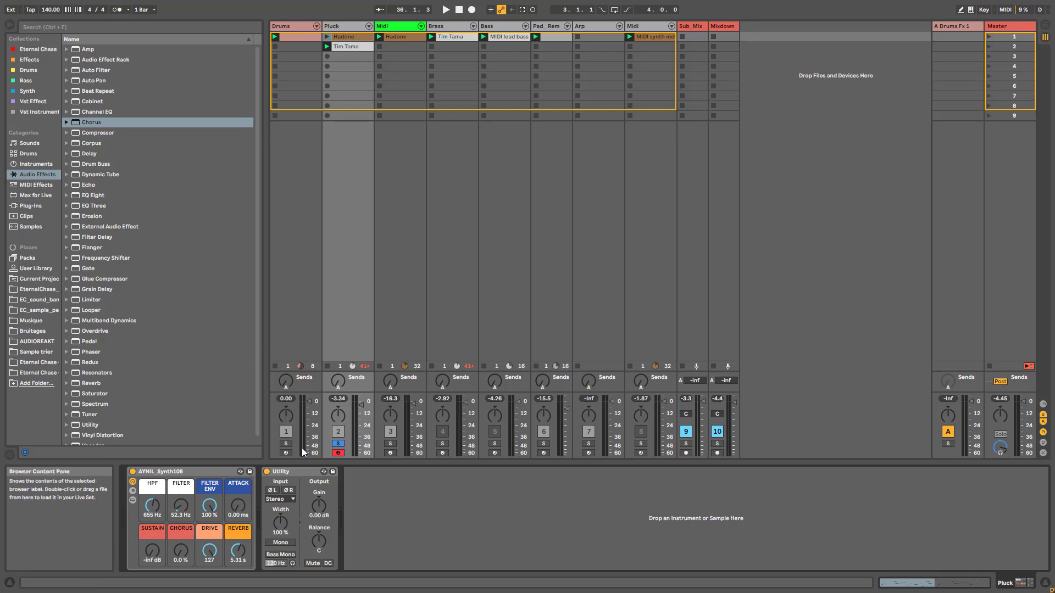
Solo the Drums track and play its Drum Rack with only the Kick pad soloed, examining the kick's sample and effects
left_click(285, 444)
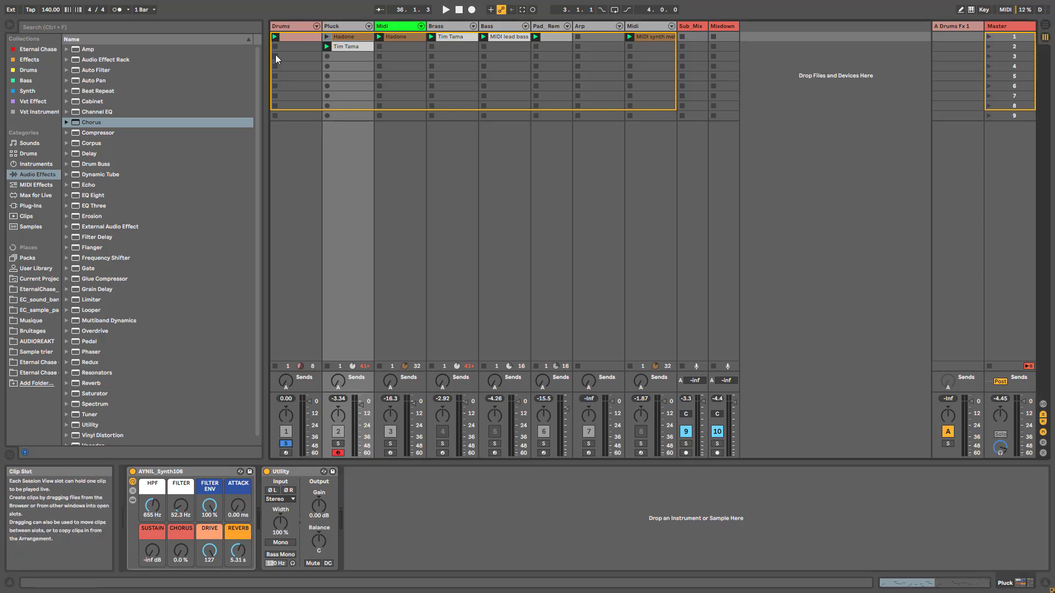
left_click(297, 29)
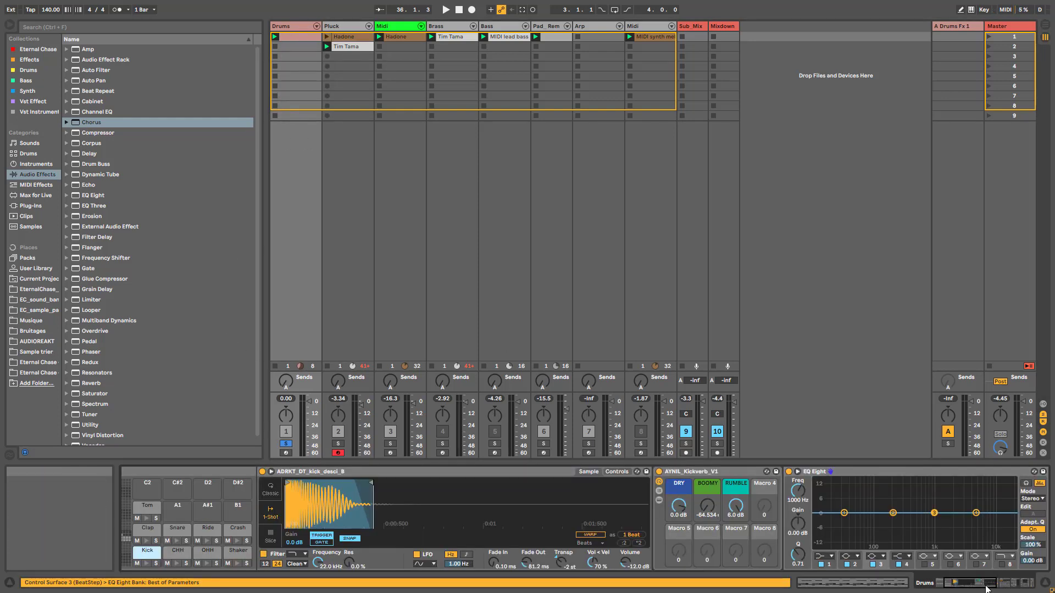
left_click_drag(981, 585, 939, 583)
key("space")
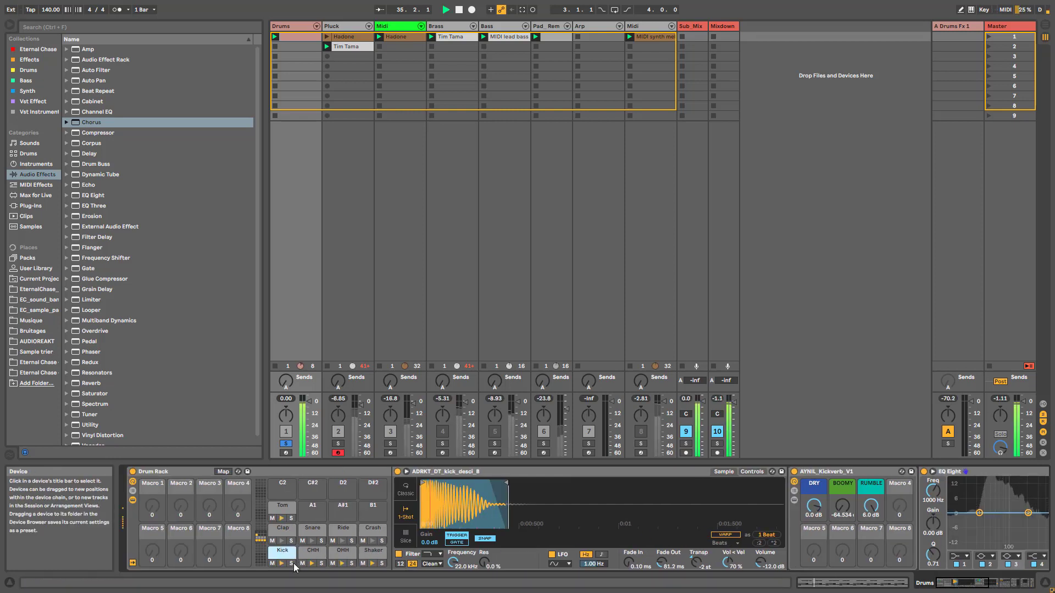
left_click(291, 563)
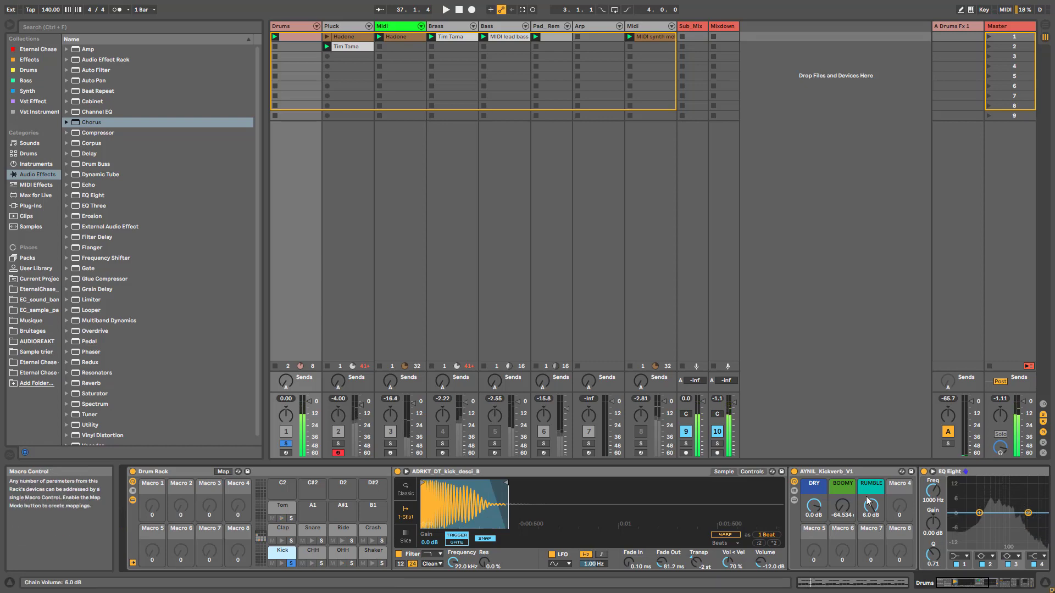
left_click_drag(967, 584, 935, 581)
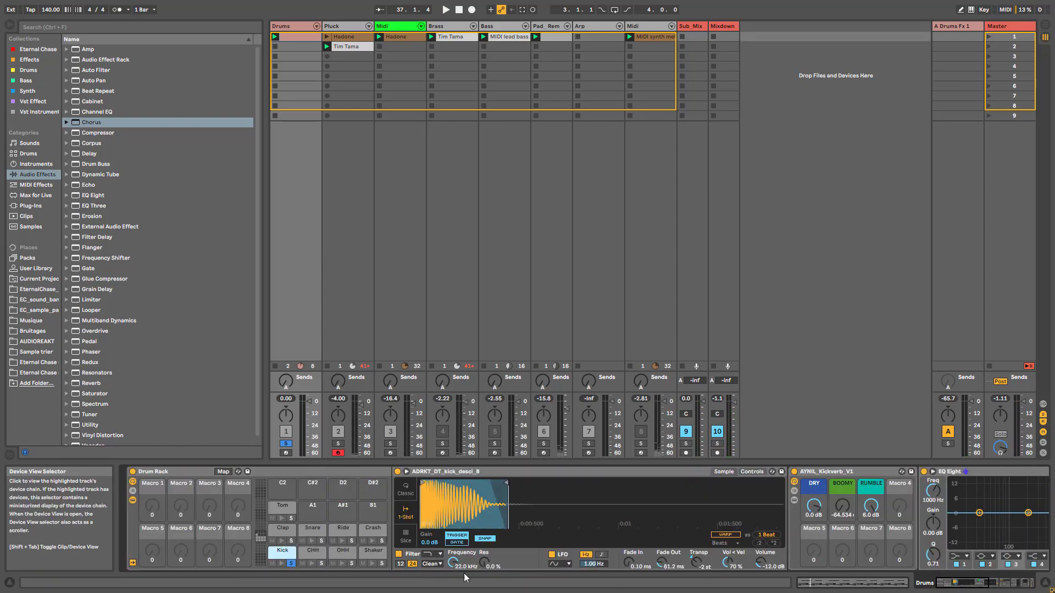
Solo the CHH pad and the OHH pad in turn during playback, and examine each one's sample and EQ Eight
left_click(321, 563)
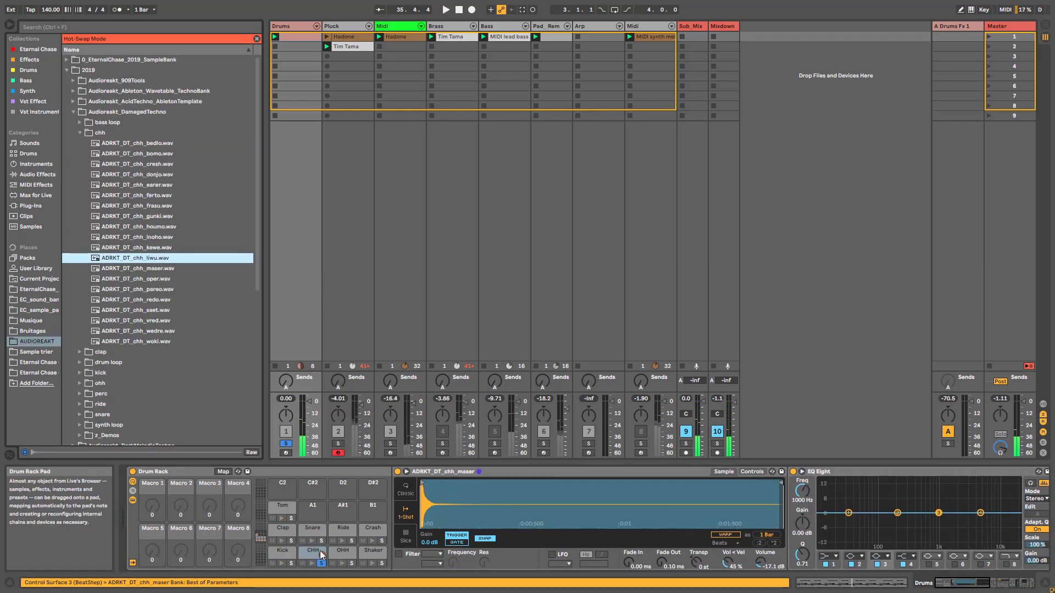
left_click(320, 554)
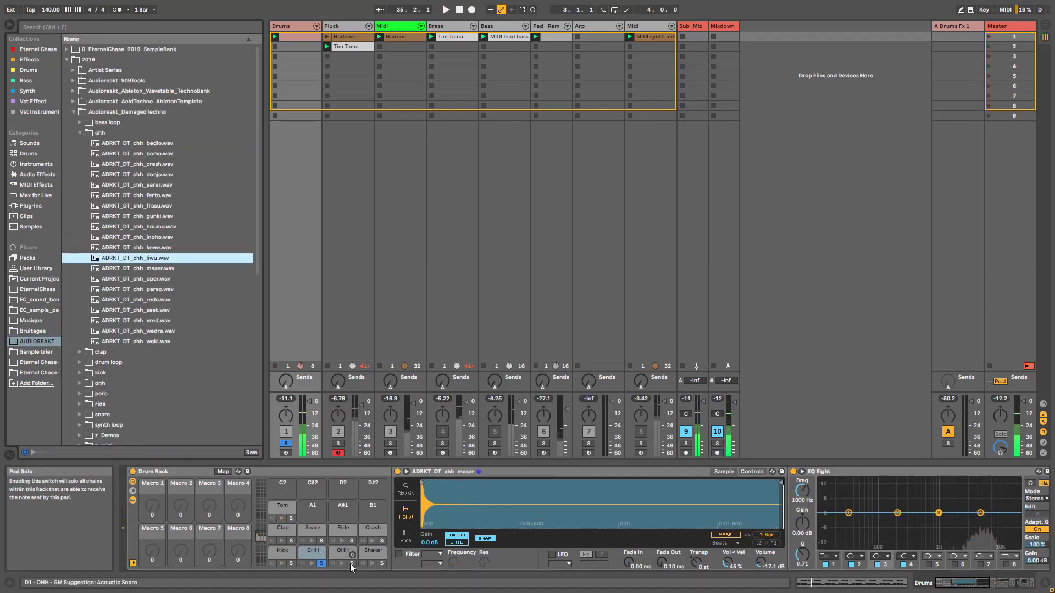
left_click(350, 563)
left_click(343, 552)
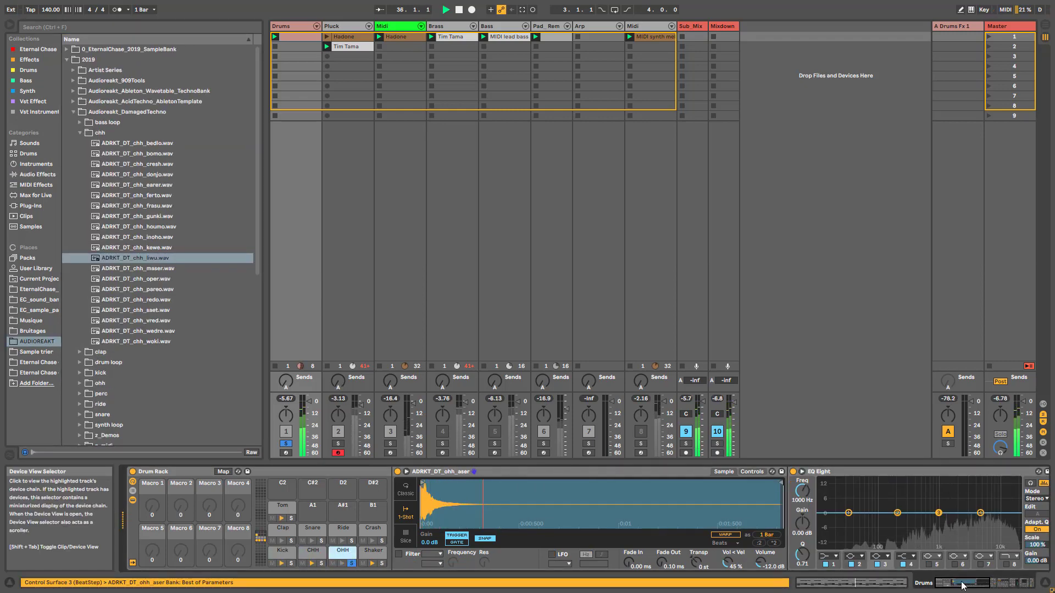
mouse_move(963, 583)
left_mouse_down()
mouse_move(977, 583)
mouse_move(957, 583)
left_mouse_up()
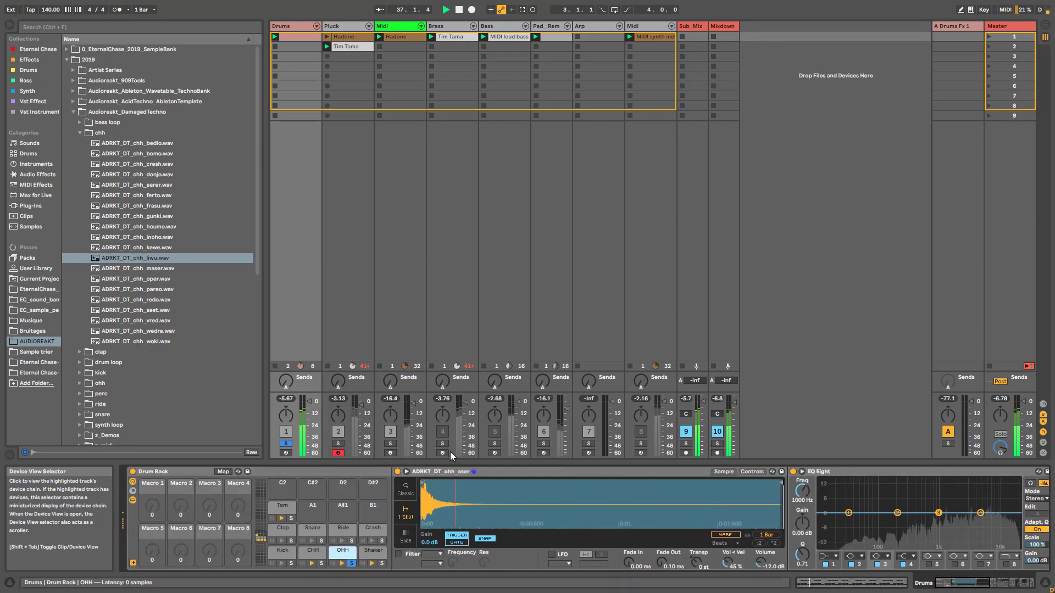
Listen to the Shaker pad in solo, and examine the Tom pad's sample and effects chain
left_click(372, 547)
left_click(382, 562)
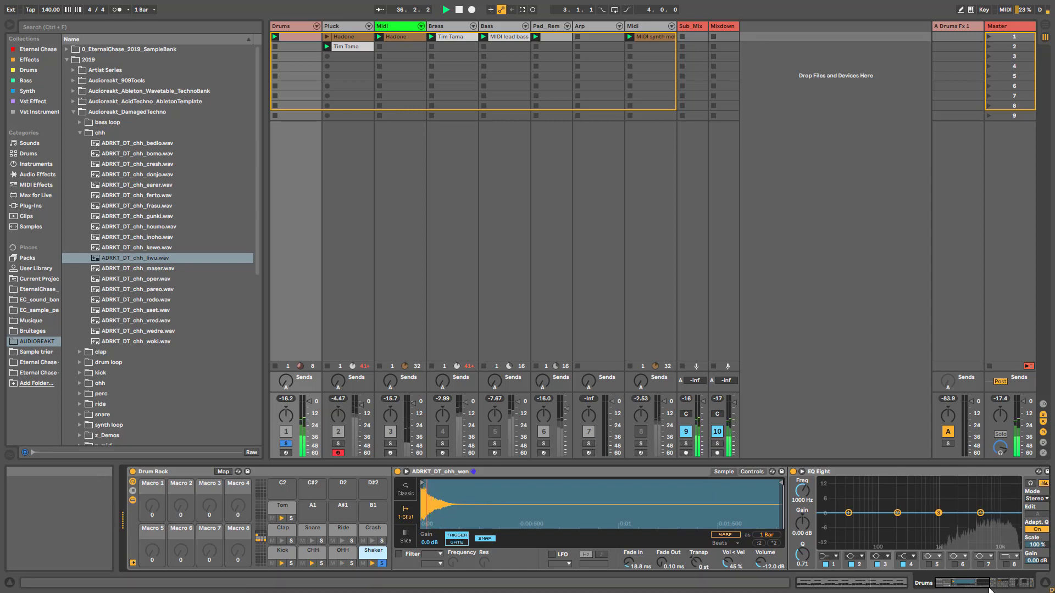
left_click_drag(955, 587, 921, 579)
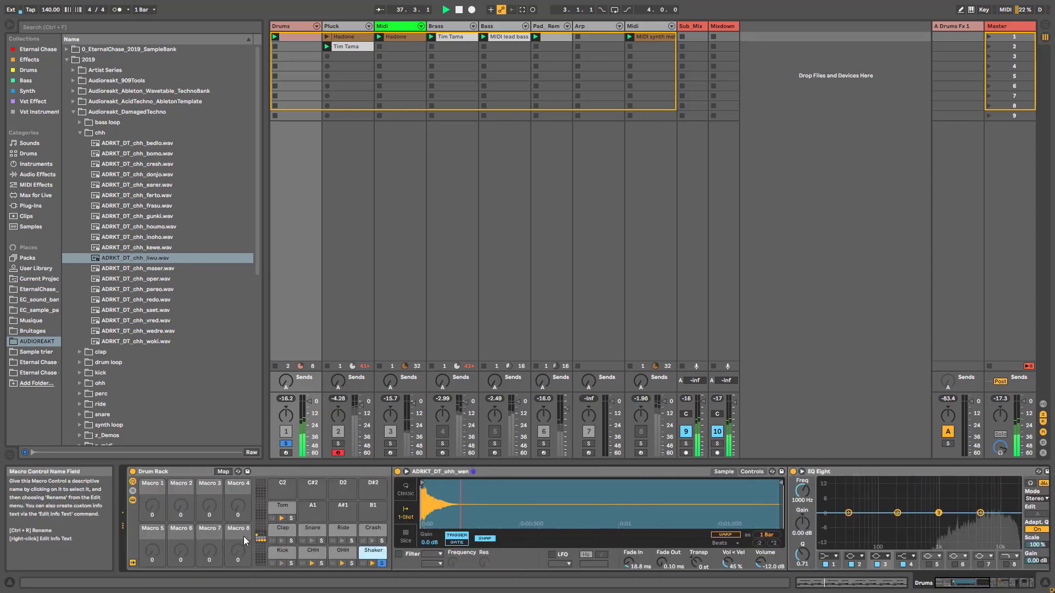
left_click(277, 510)
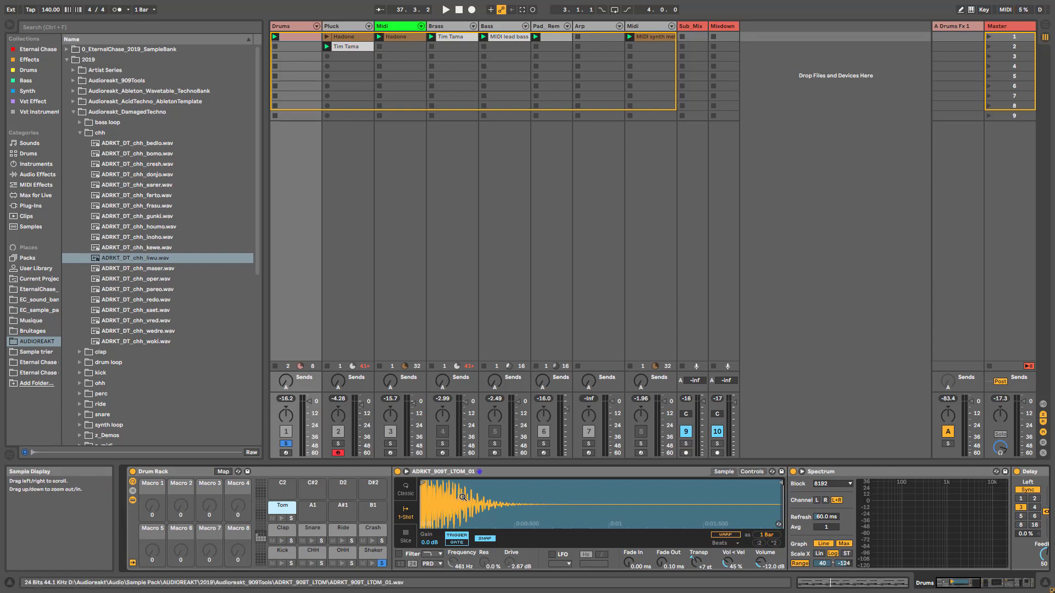
left_click_drag(962, 588, 933, 589)
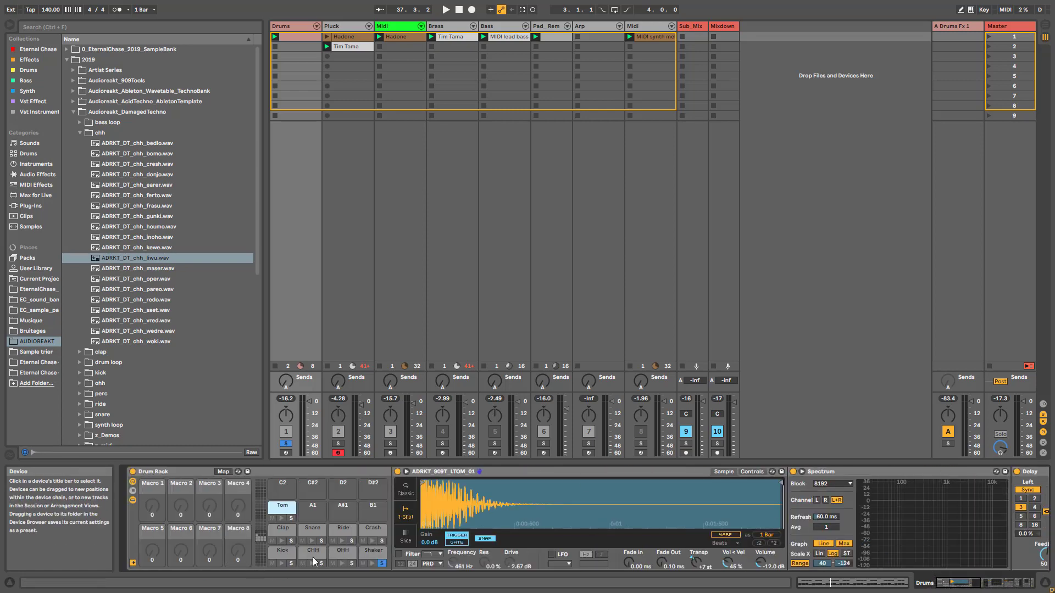
Arm the Drums track, play its clip with the notes open, and take the Shaker pad out of solo
left_click(303, 37)
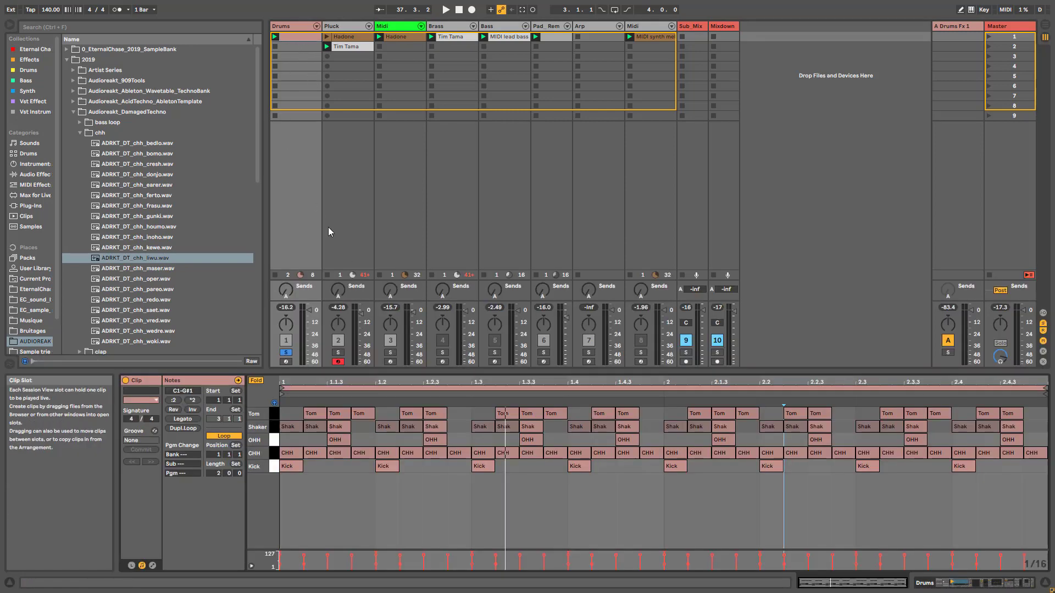
key("space")
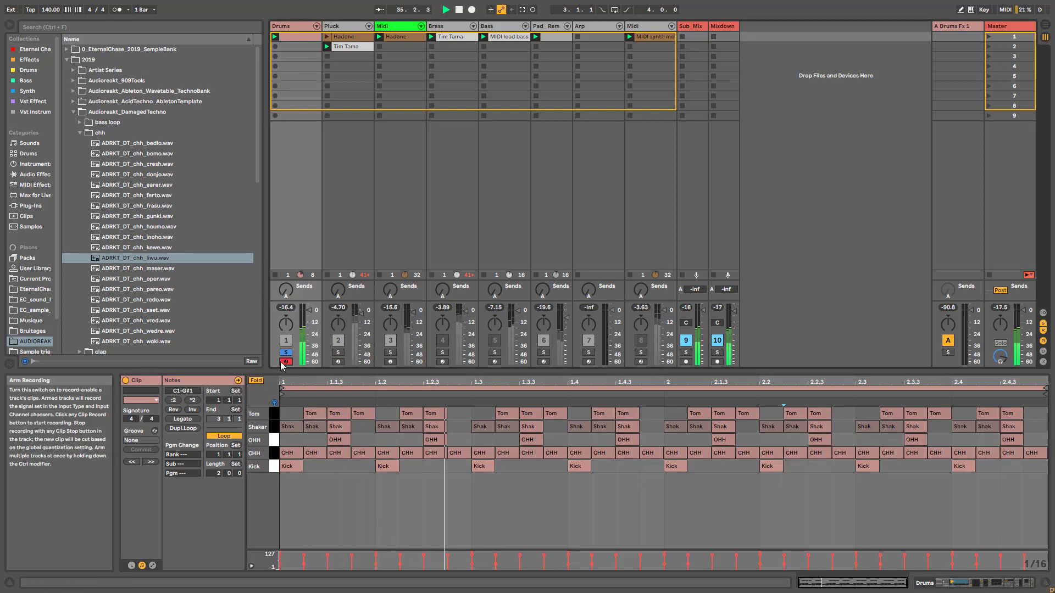
double_click(285, 28)
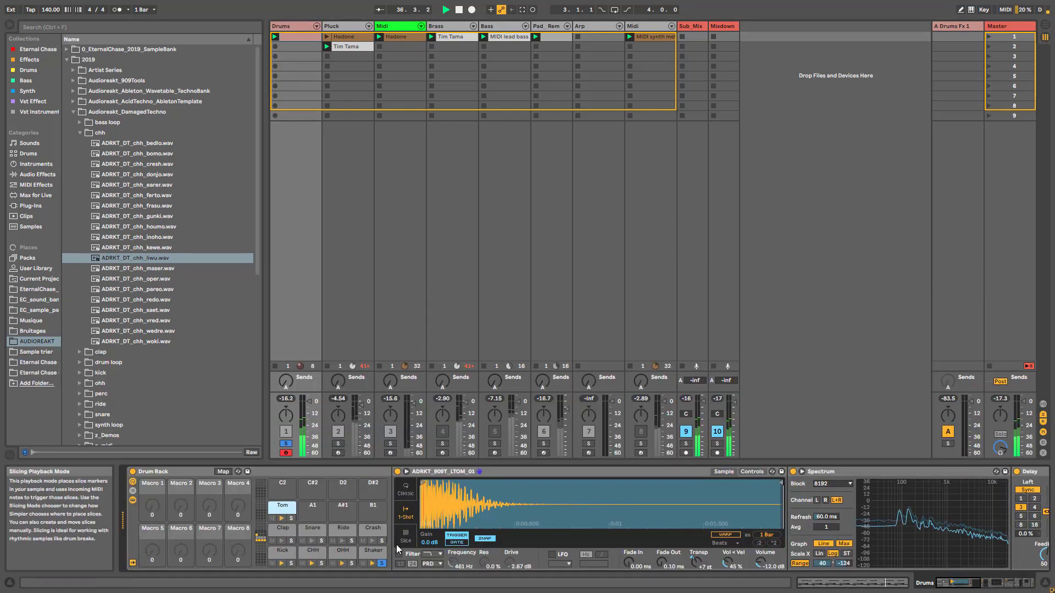
left_click(297, 37)
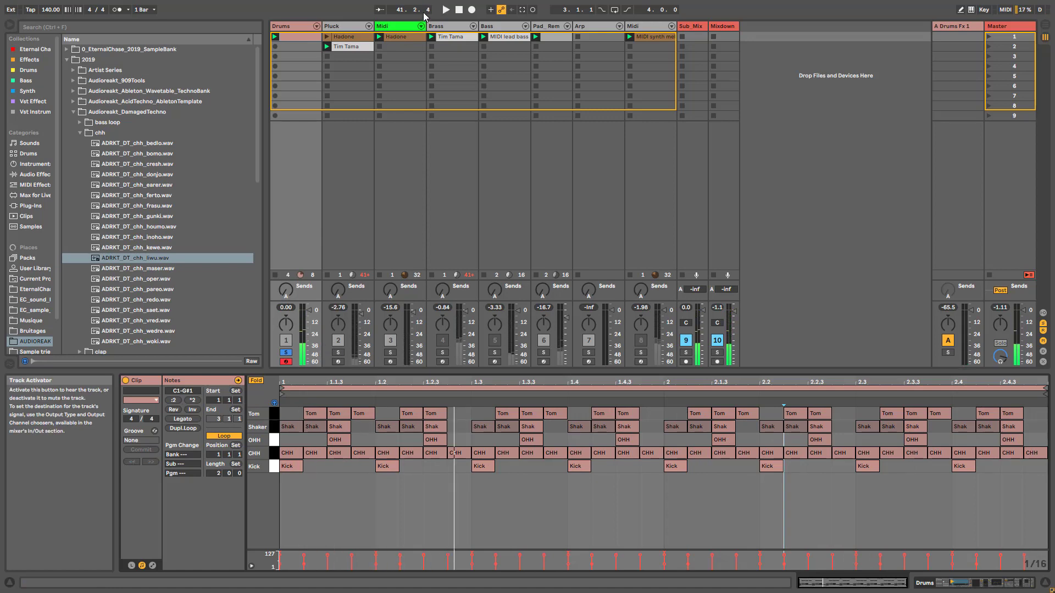
Return to the Drums track's devices and hide the selected pad's chain to show the effects after the Drum Rack
left_click(291, 24)
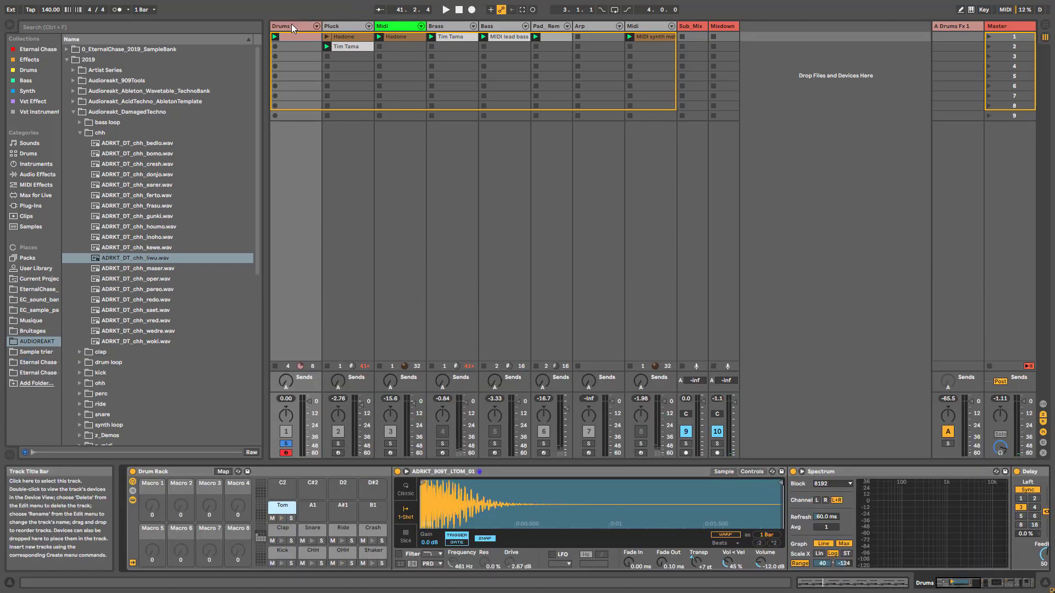
left_click(133, 501)
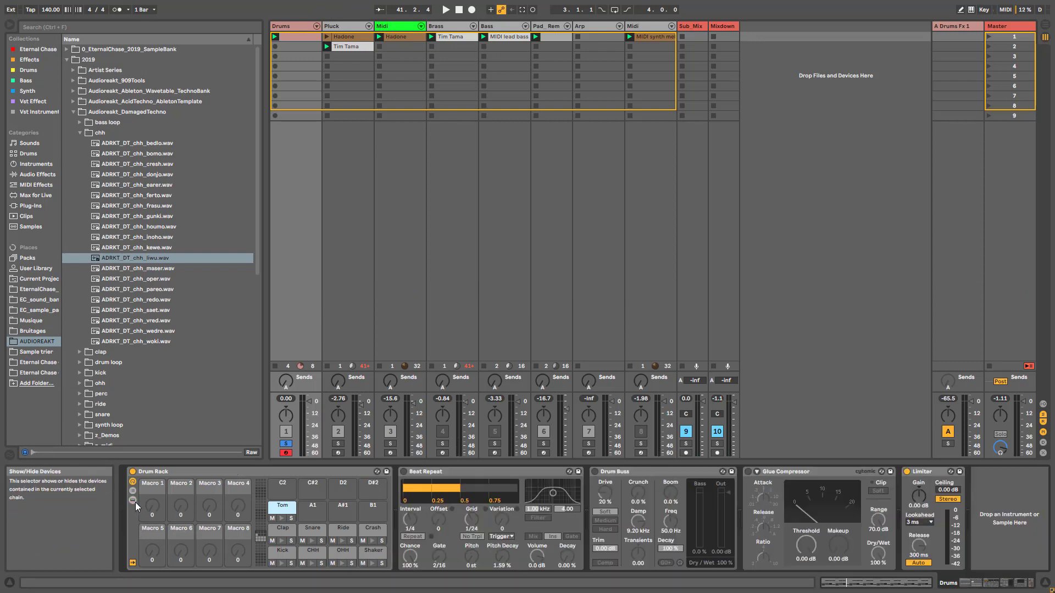